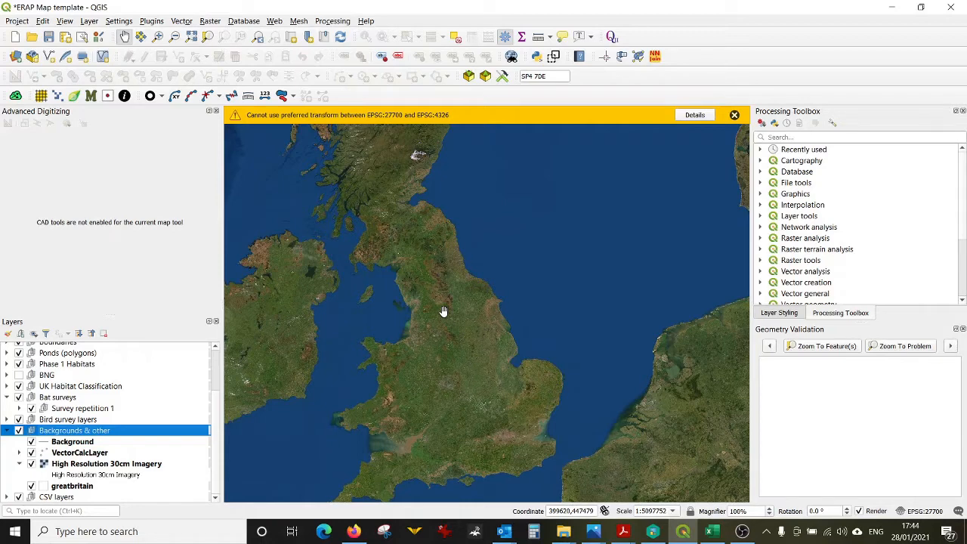
Step: Open the stonehenge PDF from the example project folder and zoom in to examine its line work
left_click(563, 532)
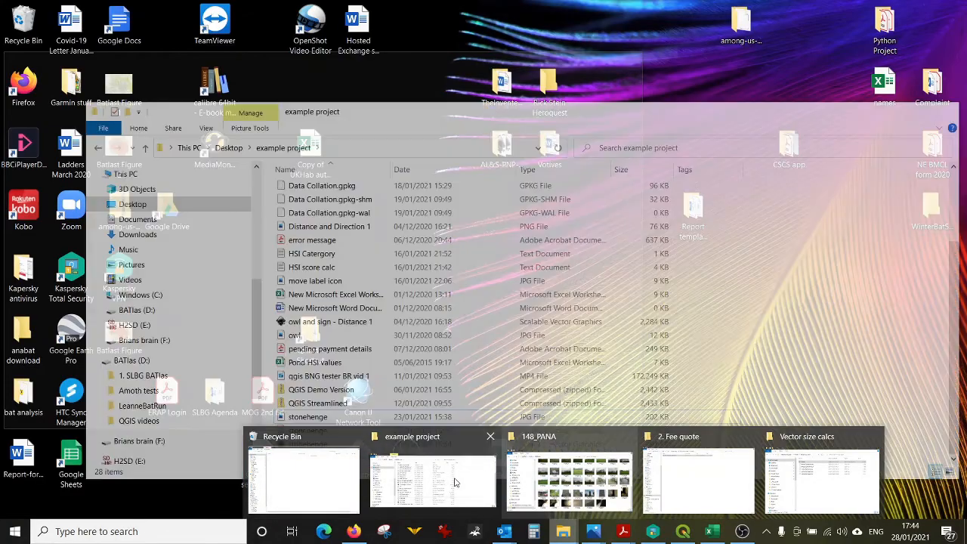
left_click(433, 480)
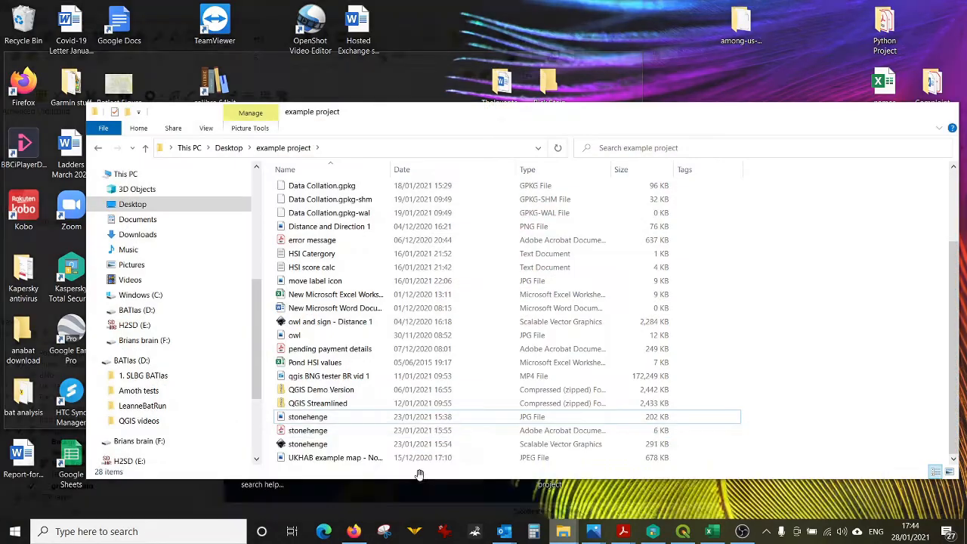
double_click(321, 432)
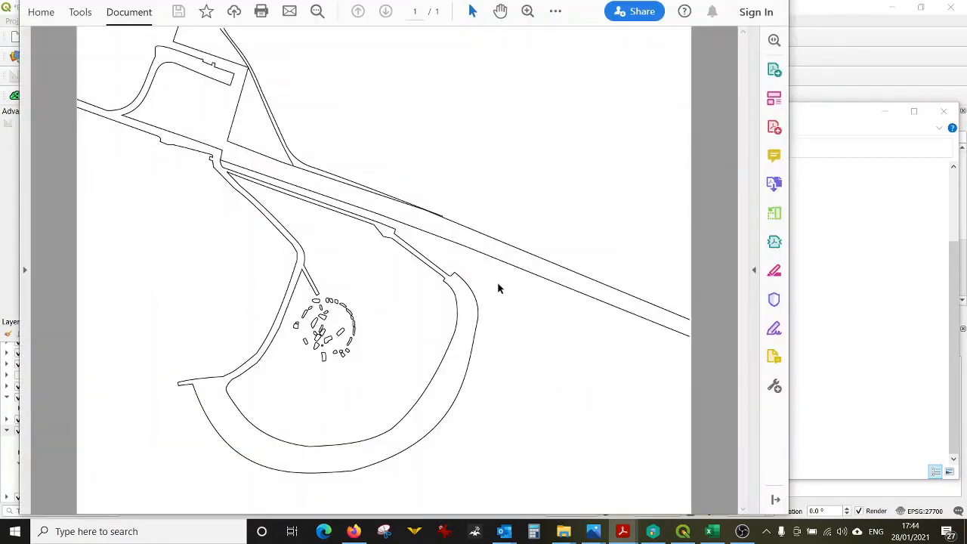
scroll(499, 283, "down", 1)
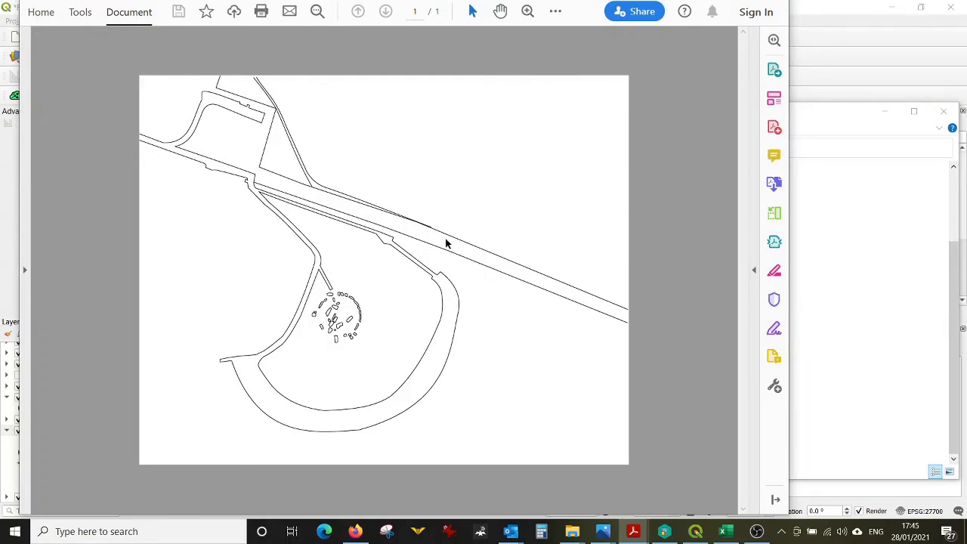
scroll(445, 243, "up", 8)
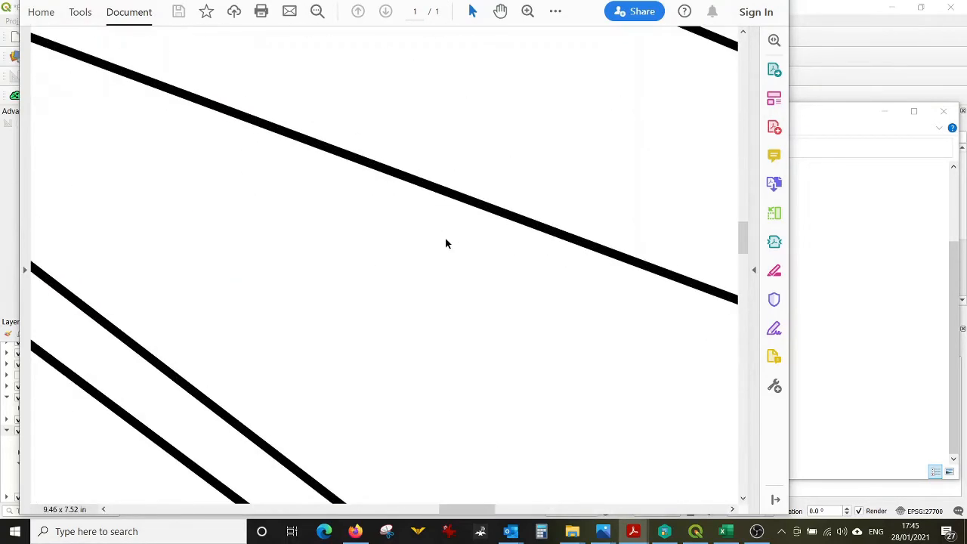
scroll(492, 204, "up", 8)
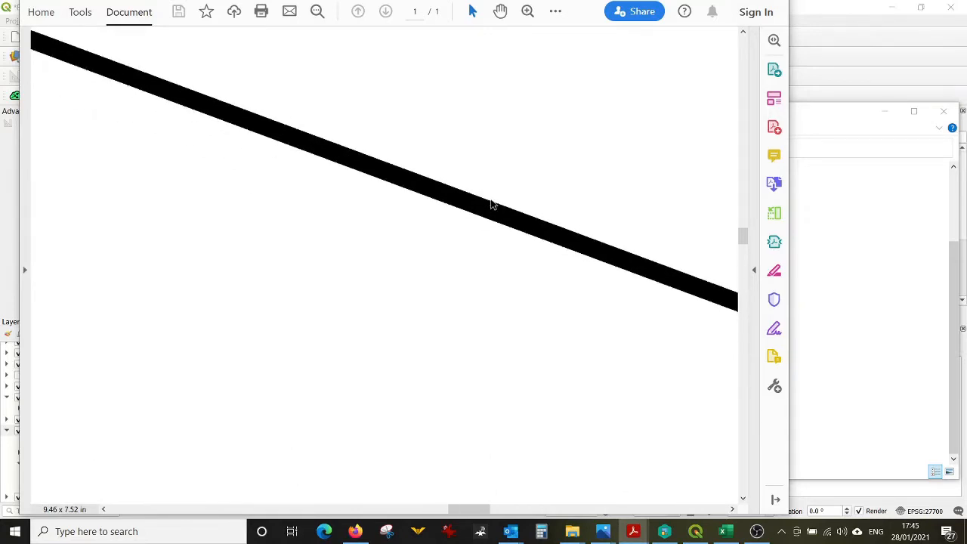
scroll(492, 205, "down", 10)
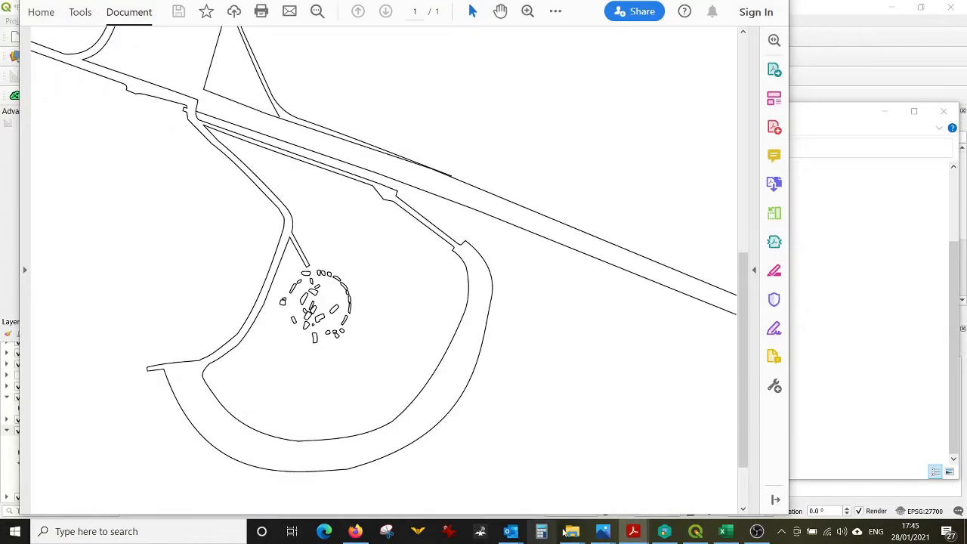
mouse_move(565, 533)
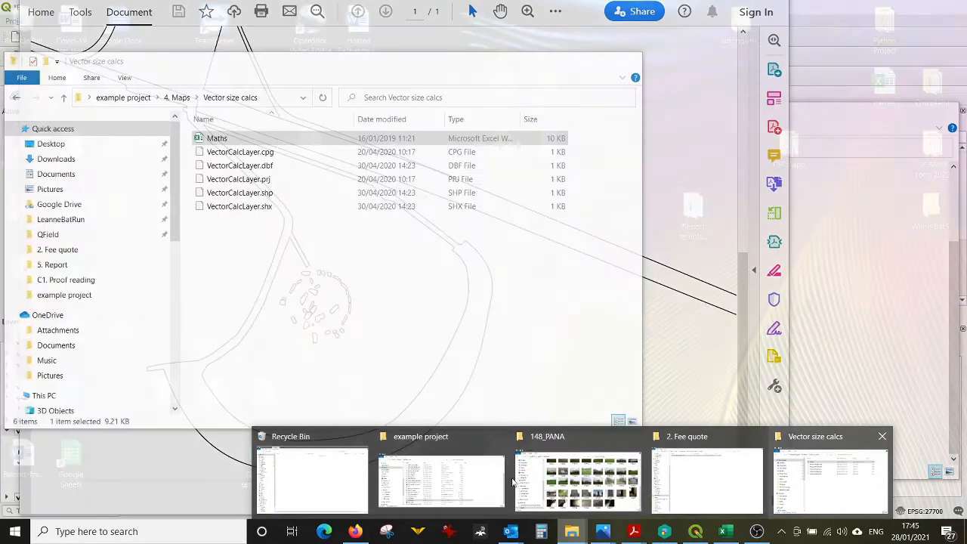
Step: Open the stonehenge JPG aerial image and zoom in to inspect the stone circle
left_click(441, 481)
left_click(453, 417)
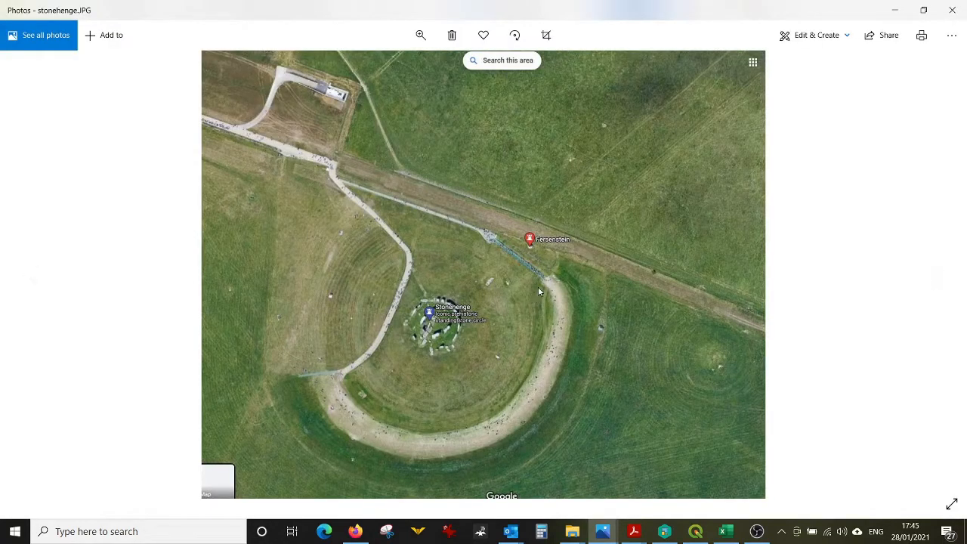
scroll(538, 288, "up", 5)
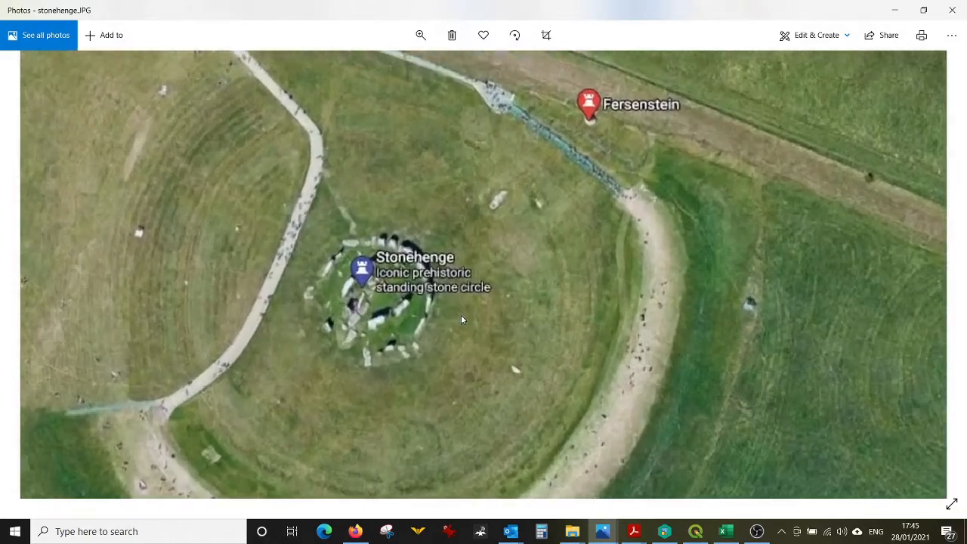
scroll(462, 319, "up", 5)
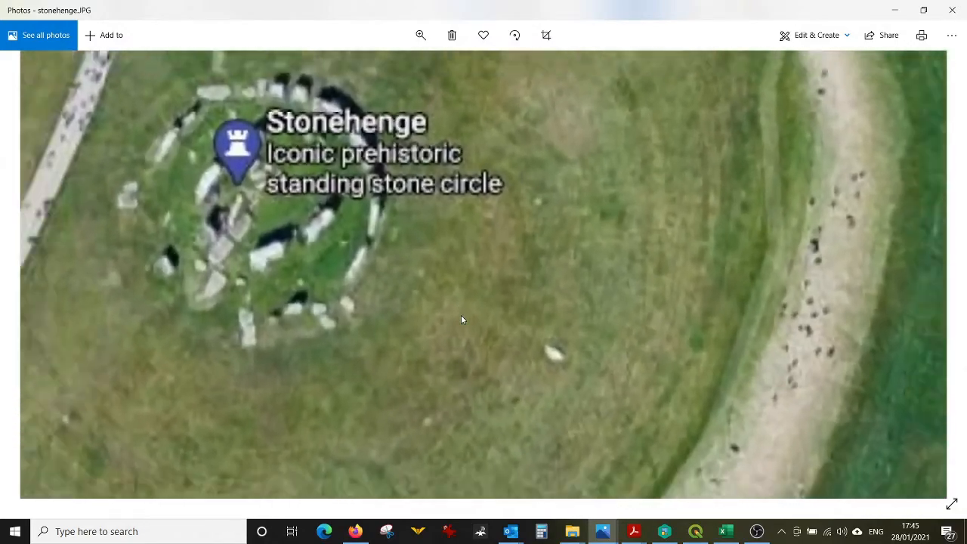
scroll(462, 316, "down", 2)
scroll(462, 316, "up", 2)
scroll(462, 316, "down", 2)
scroll(462, 316, "up", 2)
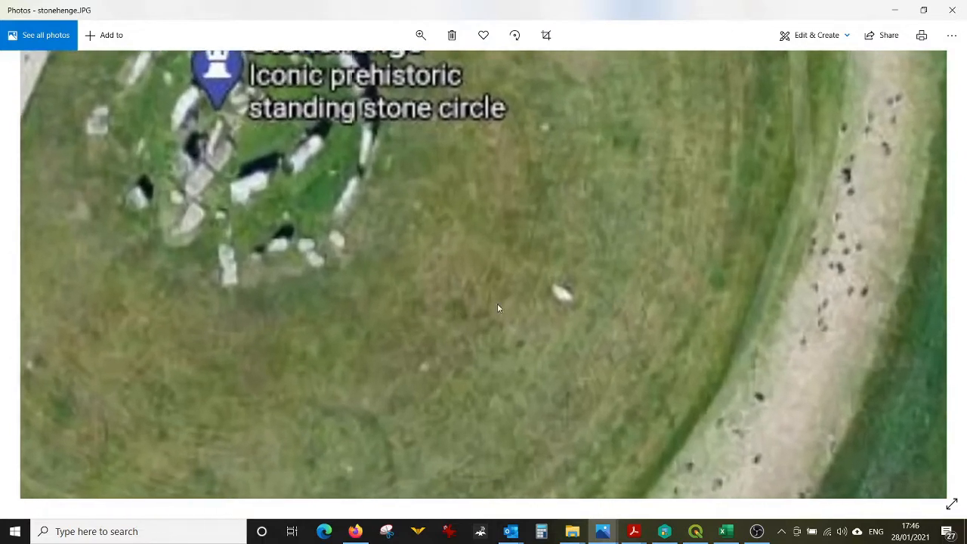
scroll(499, 306, "down", 2)
left_click(895, 10)
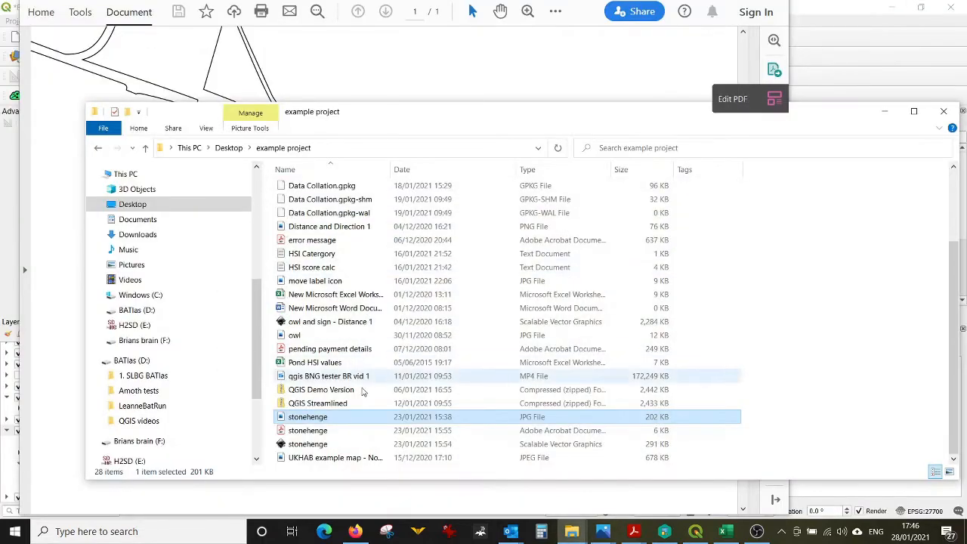
Step: Review the PDF drawing again, widen its viewer window, and switch back to the QGIS project
left_click(330, 89)
scroll(430, 246, "down", 2)
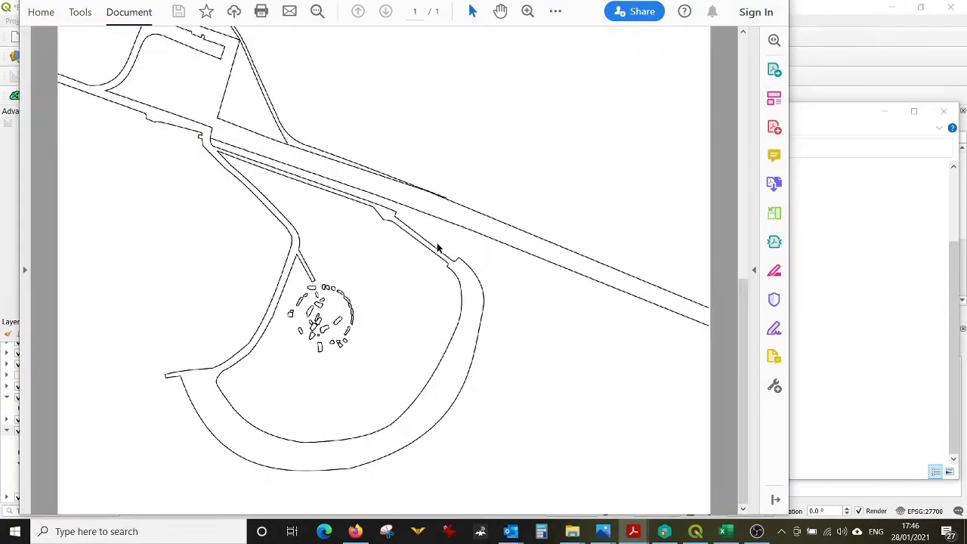
scroll(421, 253, "up", 1)
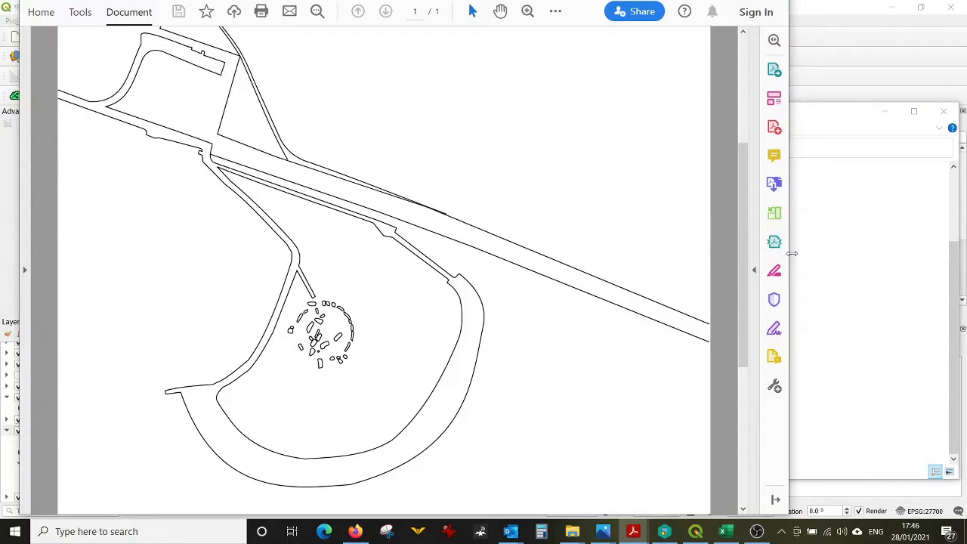
left_click_drag(792, 253, 814, 255)
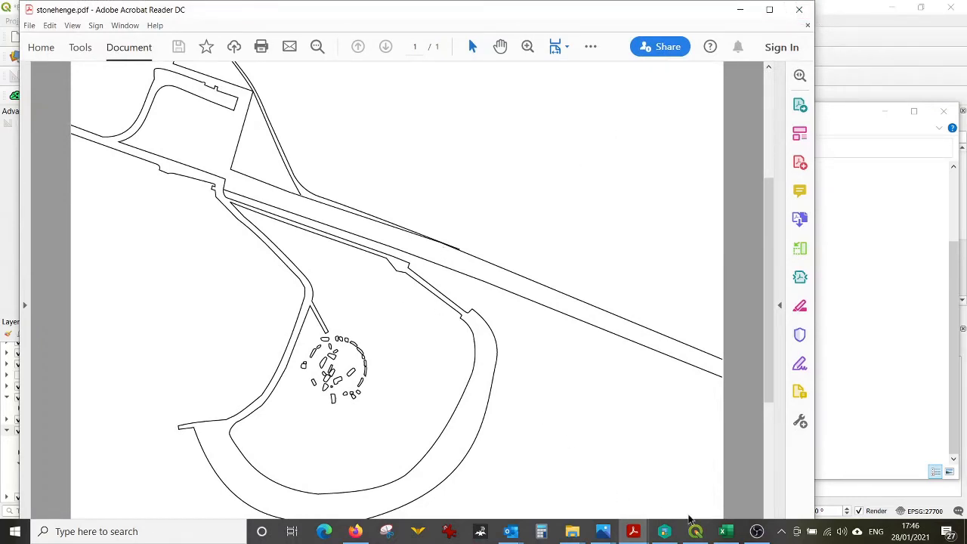
left_click(699, 533)
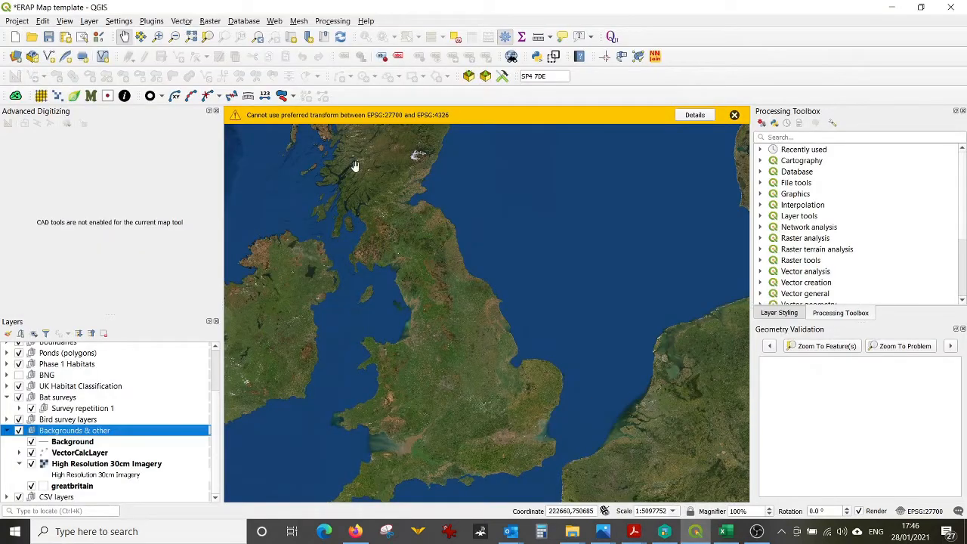
left_click(152, 21)
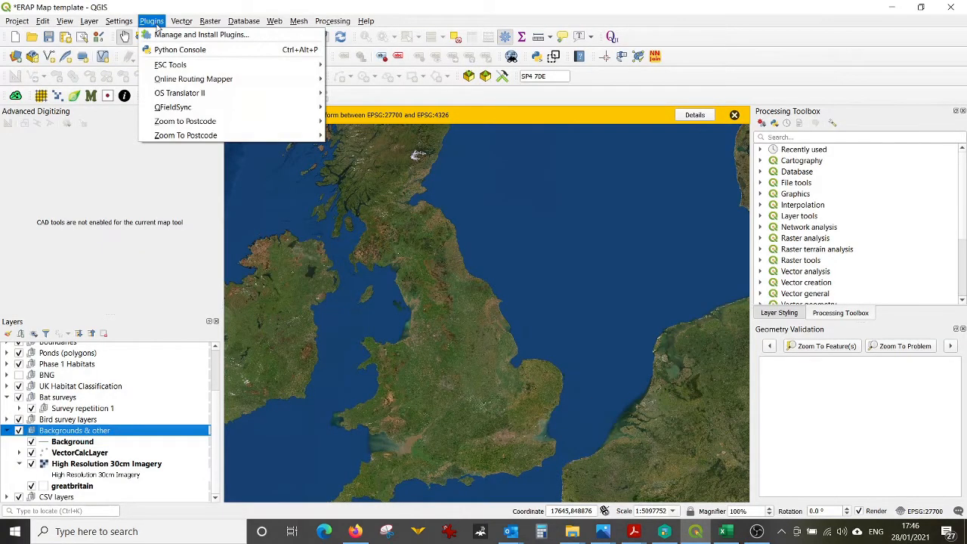
mouse_move(179, 23)
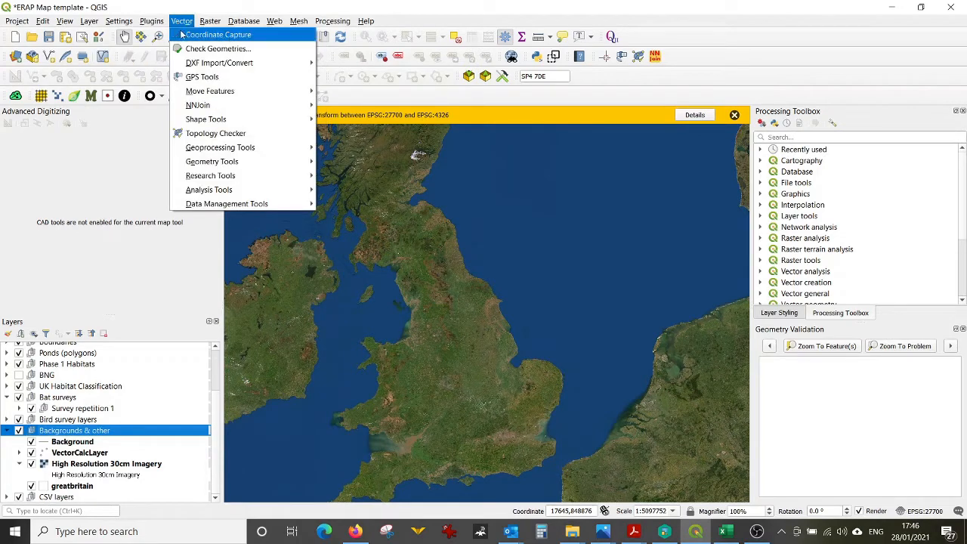
mouse_move(187, 67)
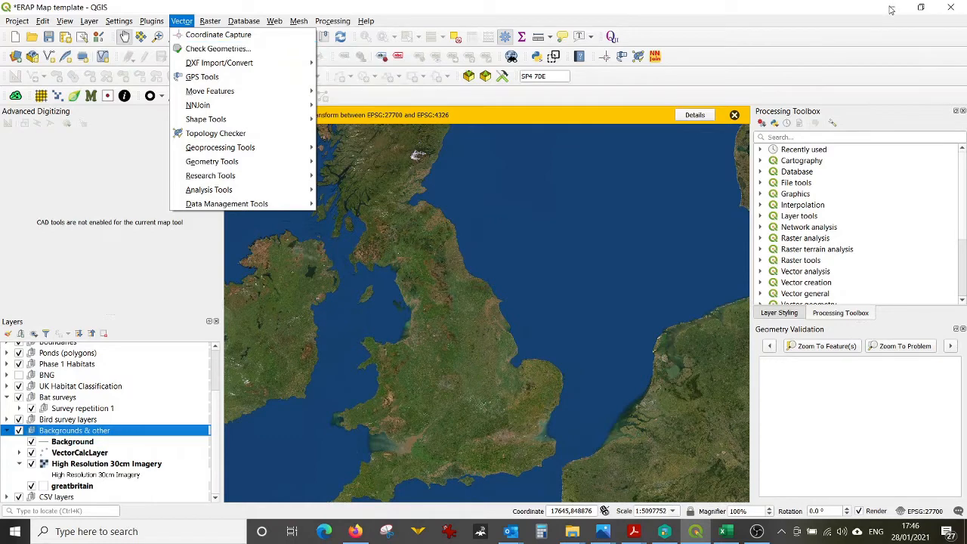
left_click(398, 9)
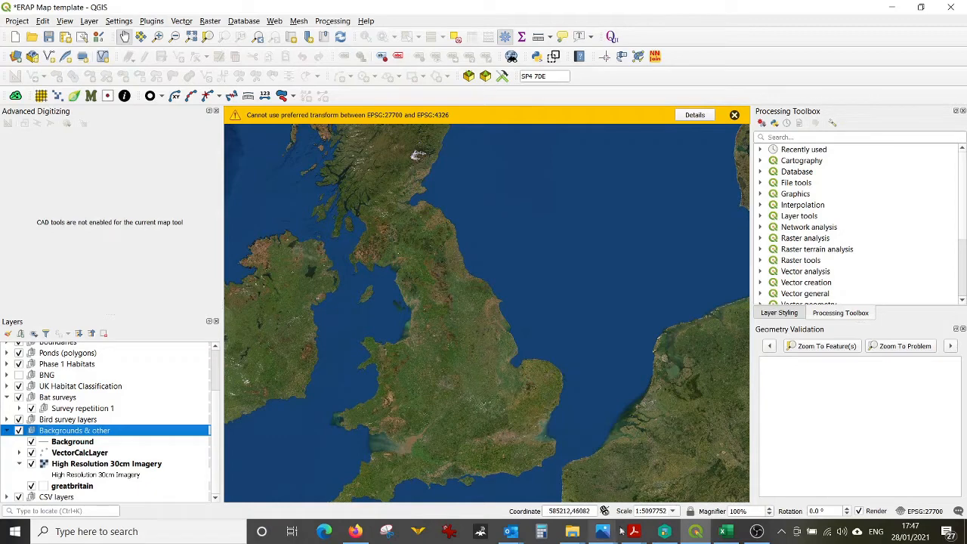
Step: Open the stonehenge PDF in Inkscape vector graphics editor, accepting the internal import settings
mouse_move(610, 534)
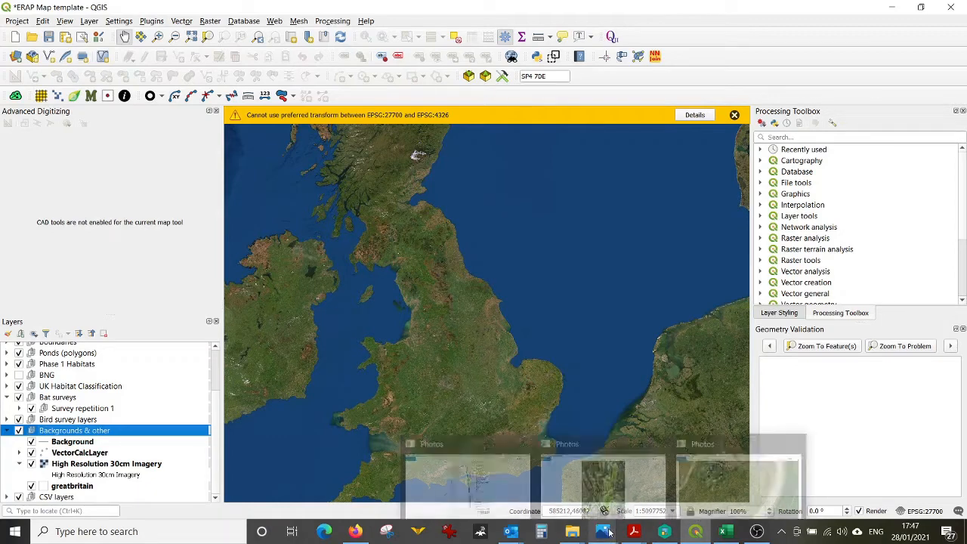
mouse_move(571, 537)
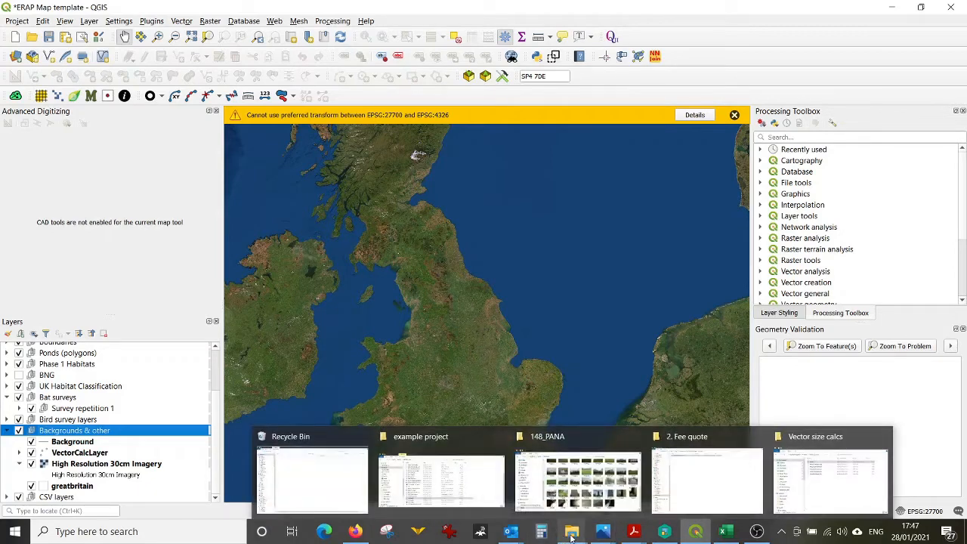
left_click(442, 480)
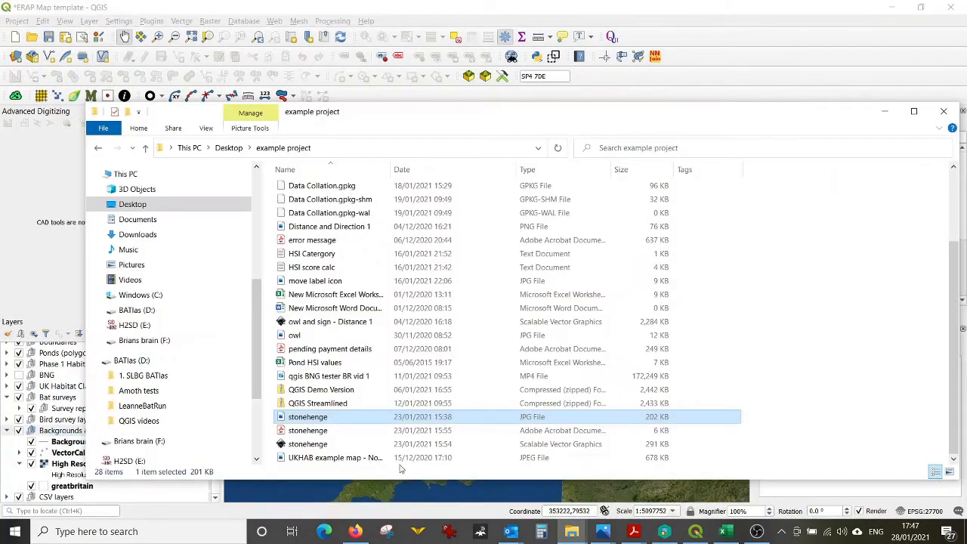
double_click(327, 431)
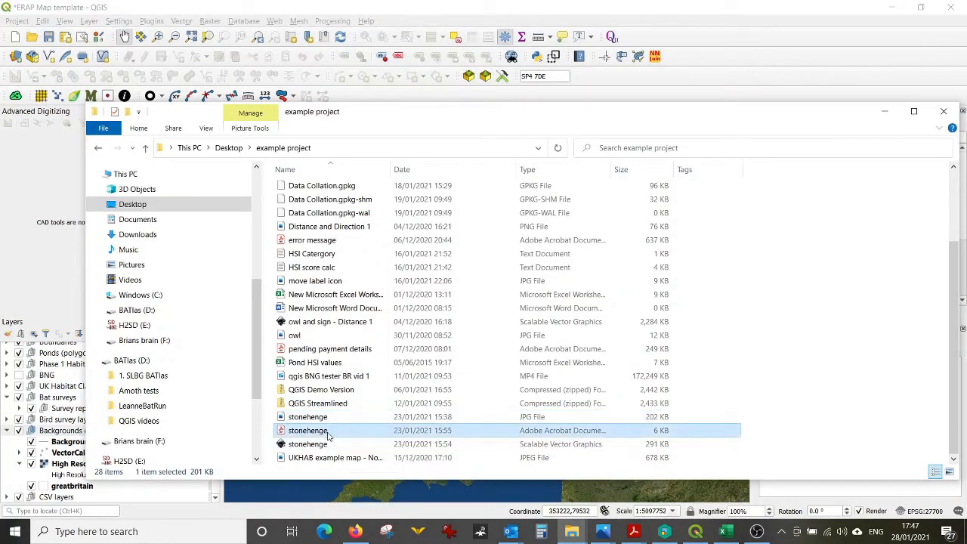
right_click(327, 431)
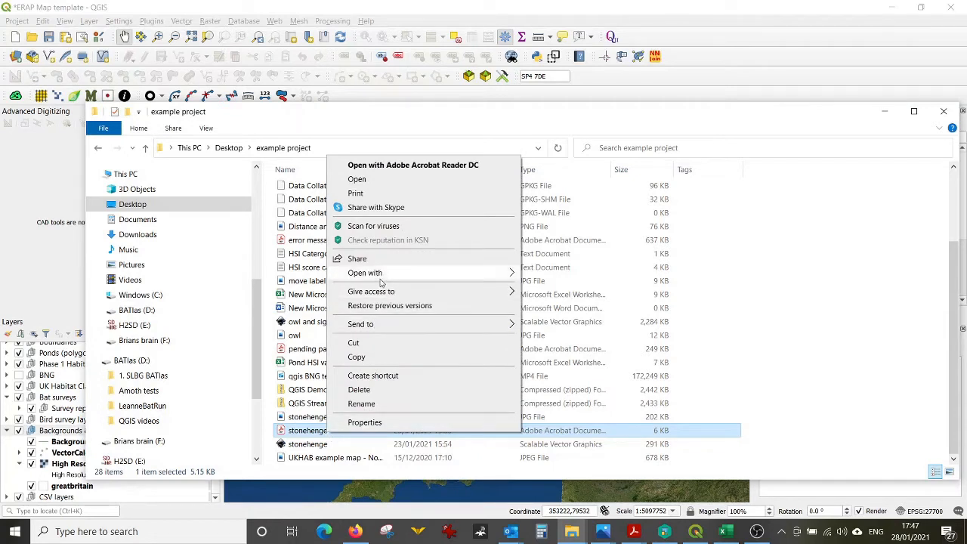
mouse_move(382, 280)
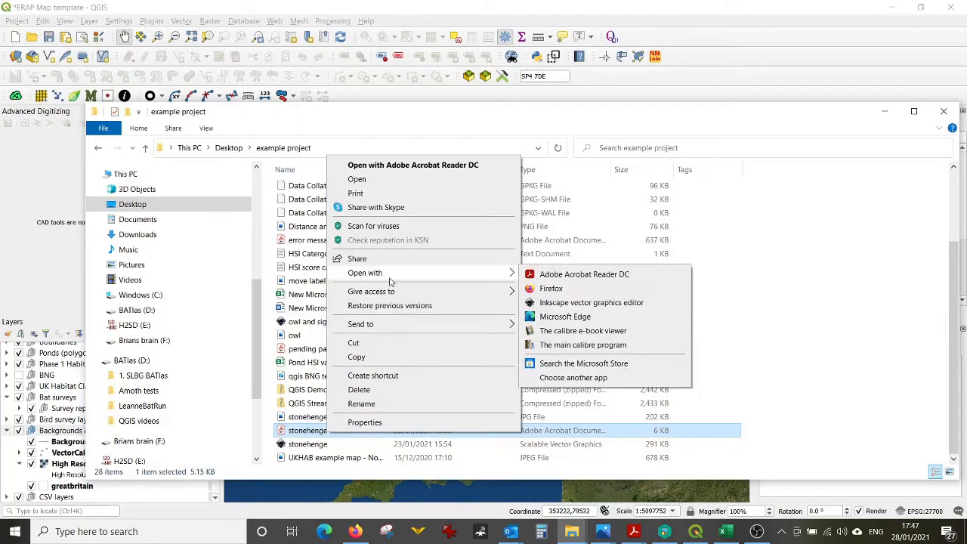
left_click(572, 303)
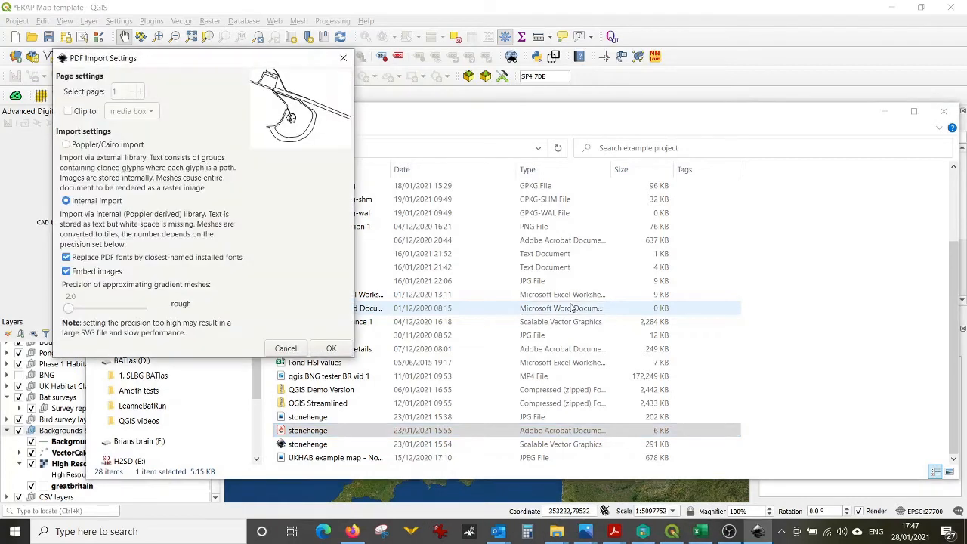
left_click(330, 348)
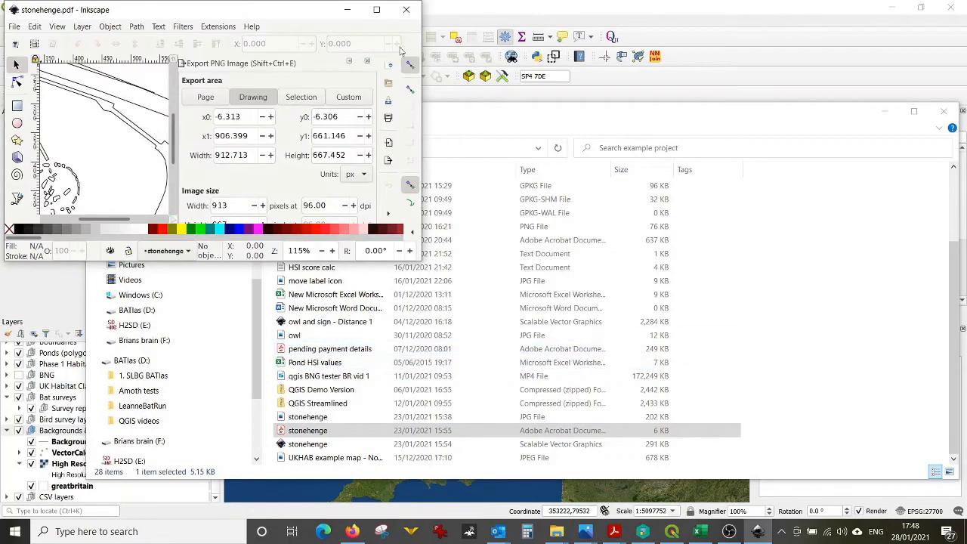
Step: Save the drawing as stonehenge in Desktop Cutting Plotter (AutoCAD DXF R14) format, keeping the default DXF export options
left_click(377, 9)
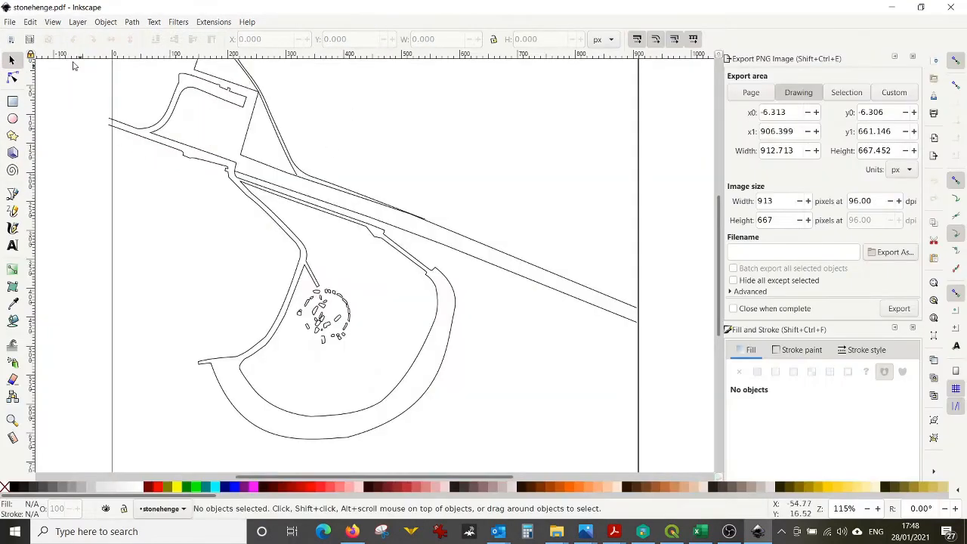
left_click(10, 24)
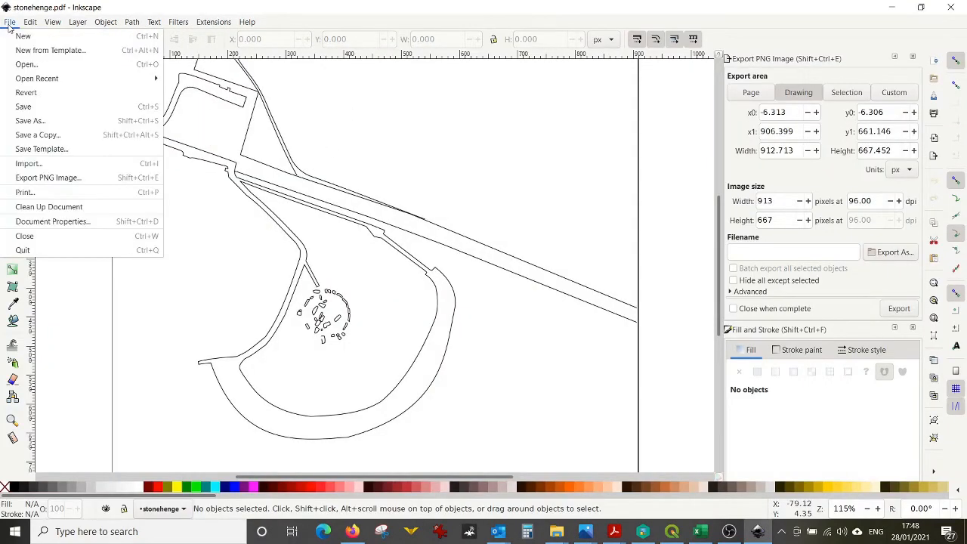
left_click(30, 124)
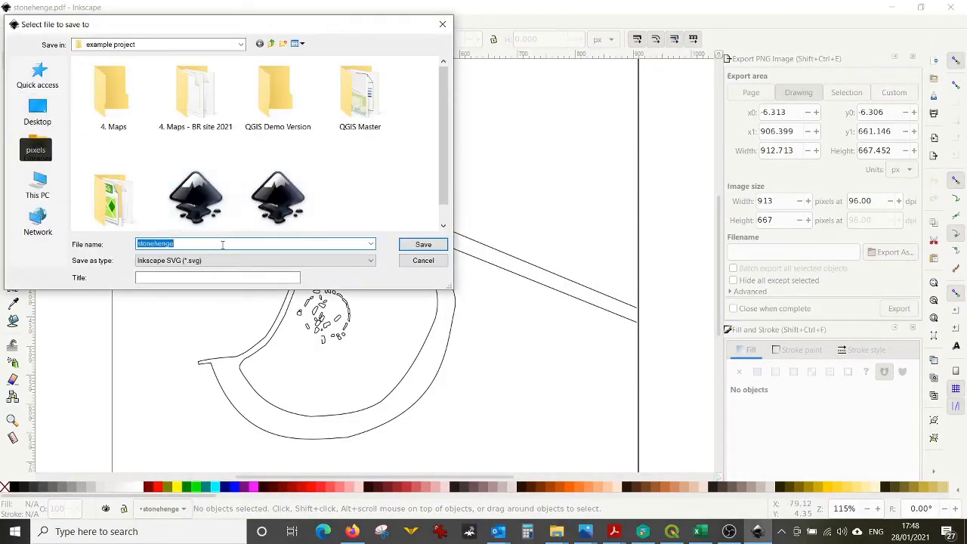
left_click(222, 261)
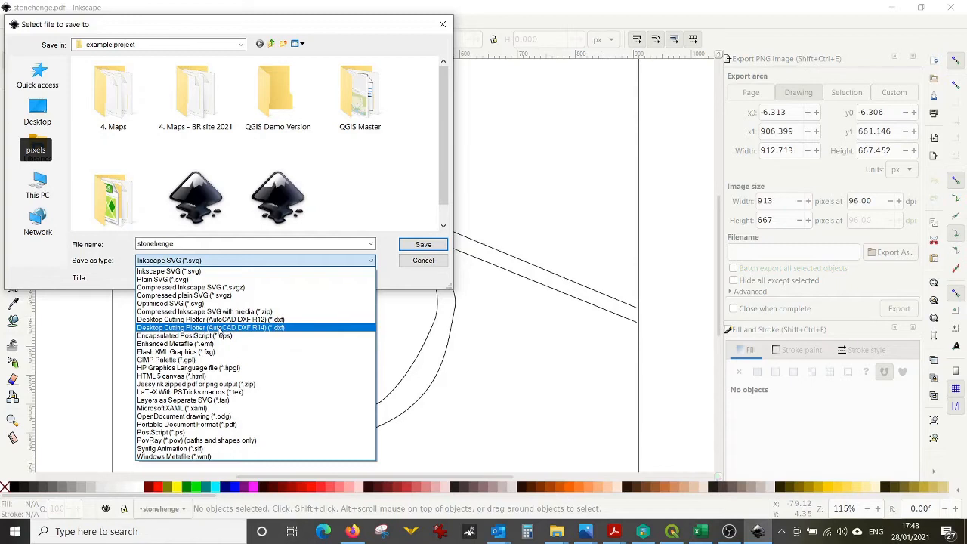
left_click(219, 328)
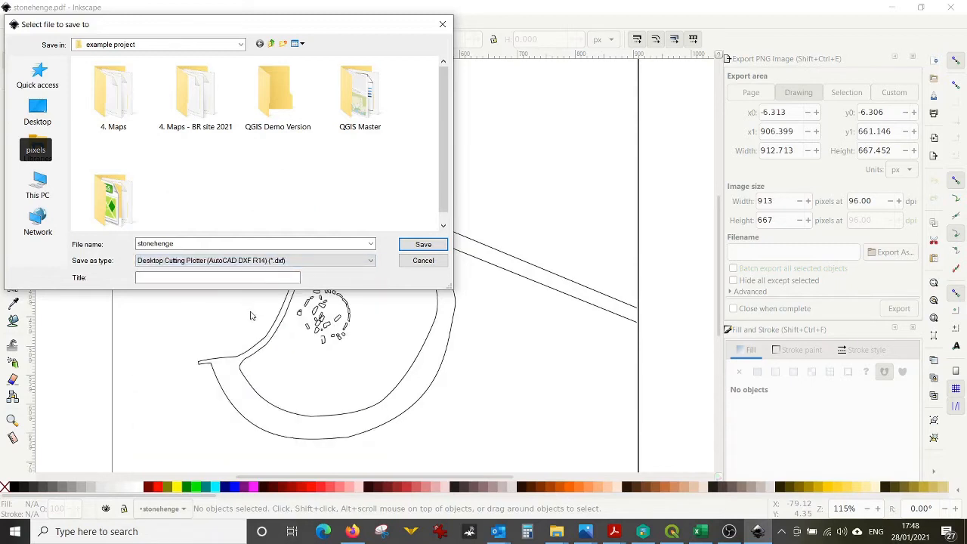
left_click(409, 246)
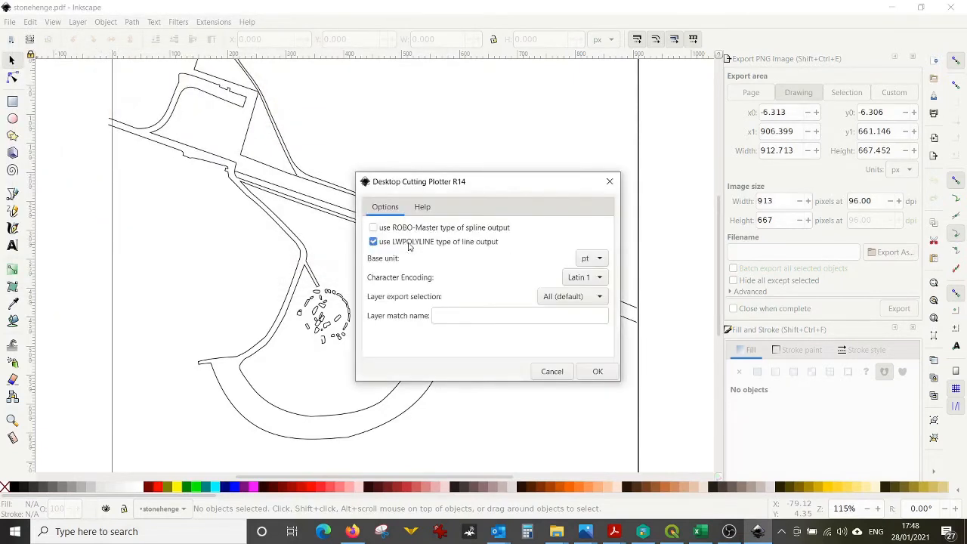
left_click(584, 371)
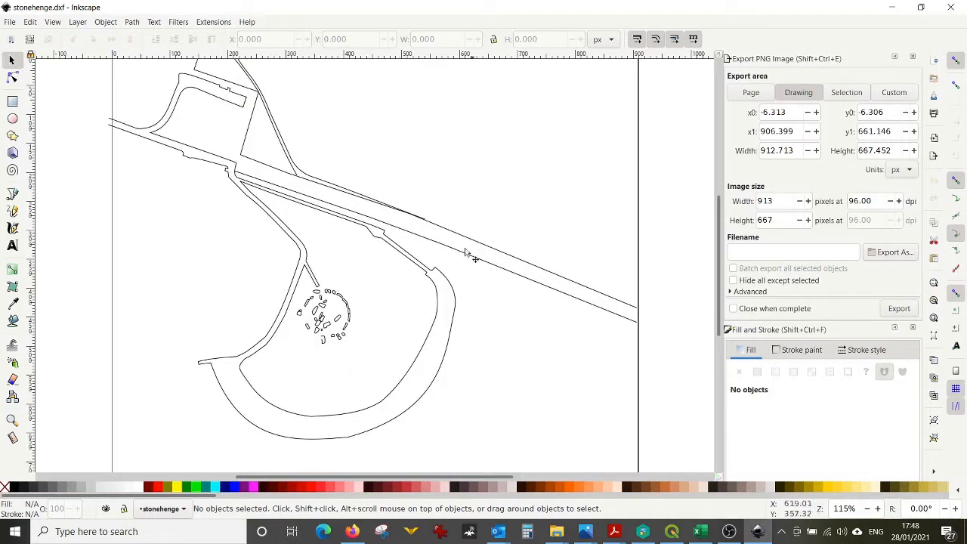
left_click(435, 226)
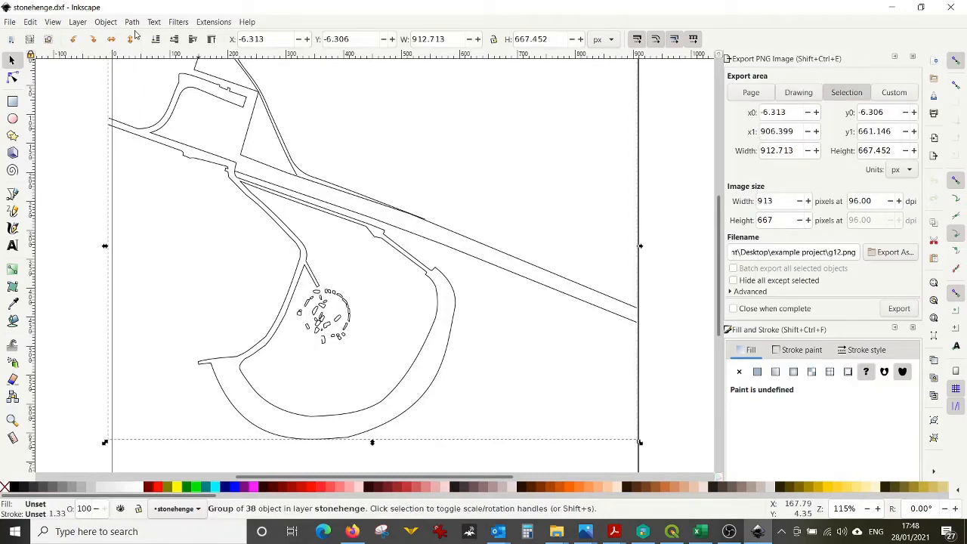
left_click(111, 23)
left_click(110, 23)
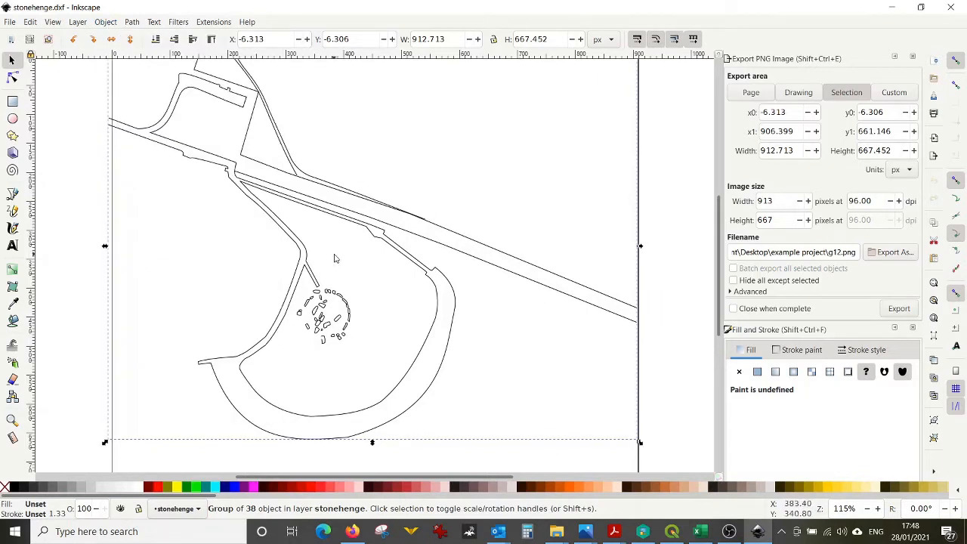
Step: Minimise Inkscape and the file explorer, and close the stonehenge PDF viewer to return to the QGIS project
left_click(895, 7)
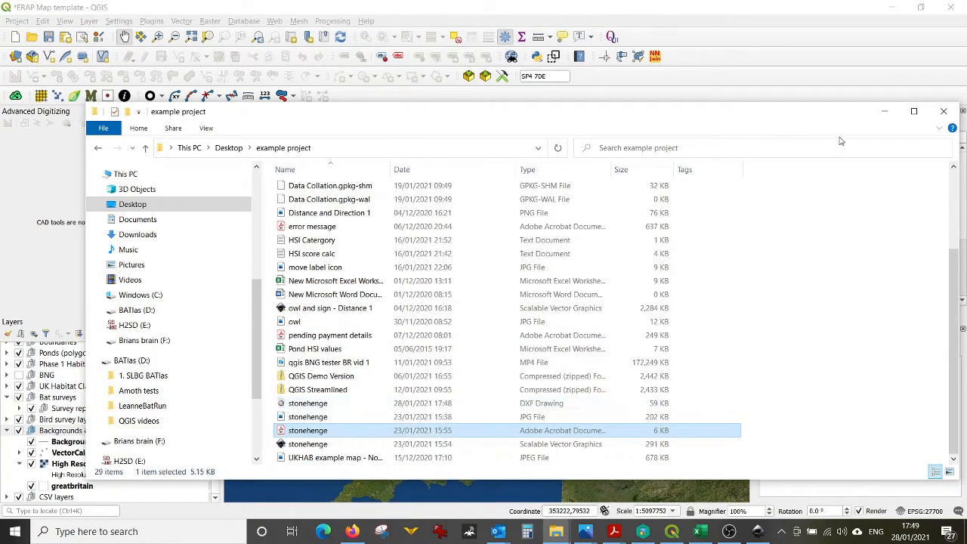
left_click(883, 112)
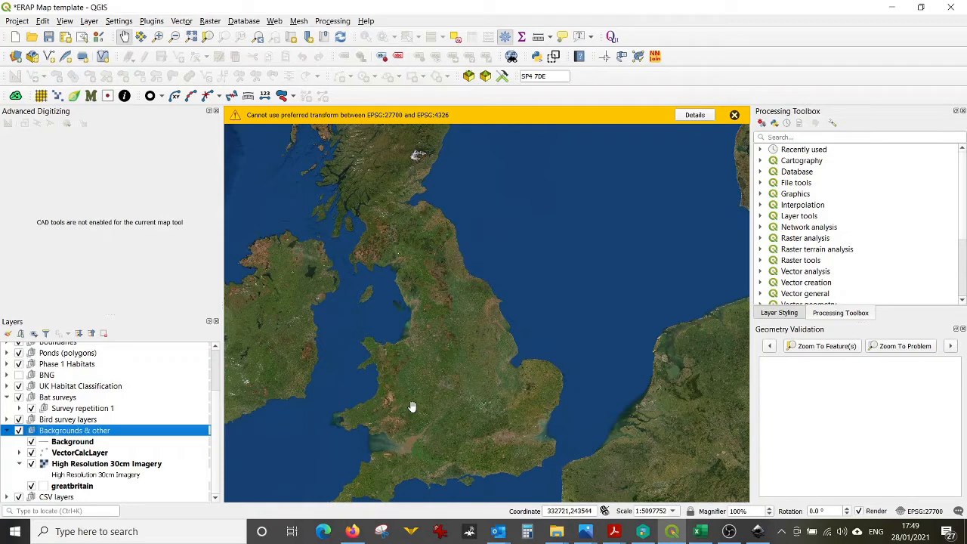
left_click(615, 534)
left_click(907, 501)
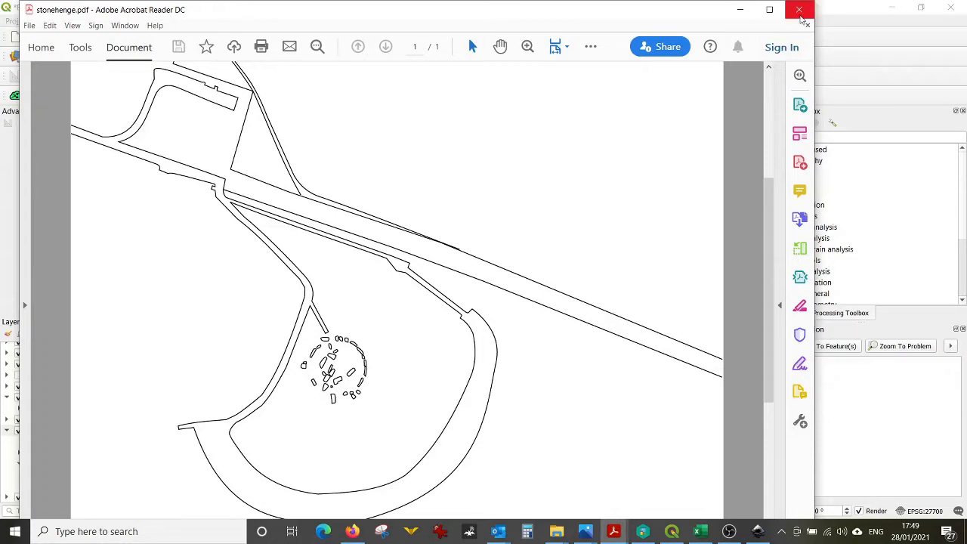
left_click(799, 10)
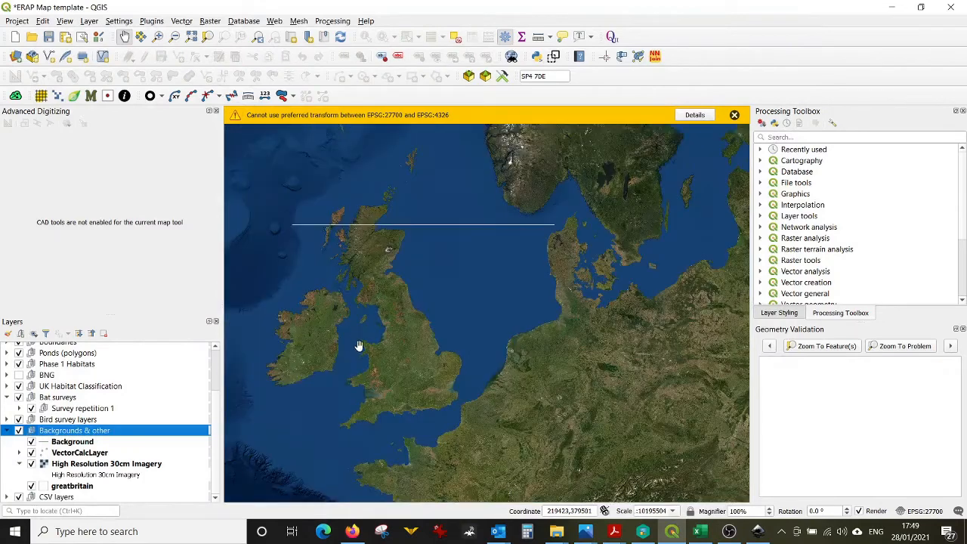
Step: Hide the High Resolution 30cm Imagery layer
scroll(339, 412, "up", 1)
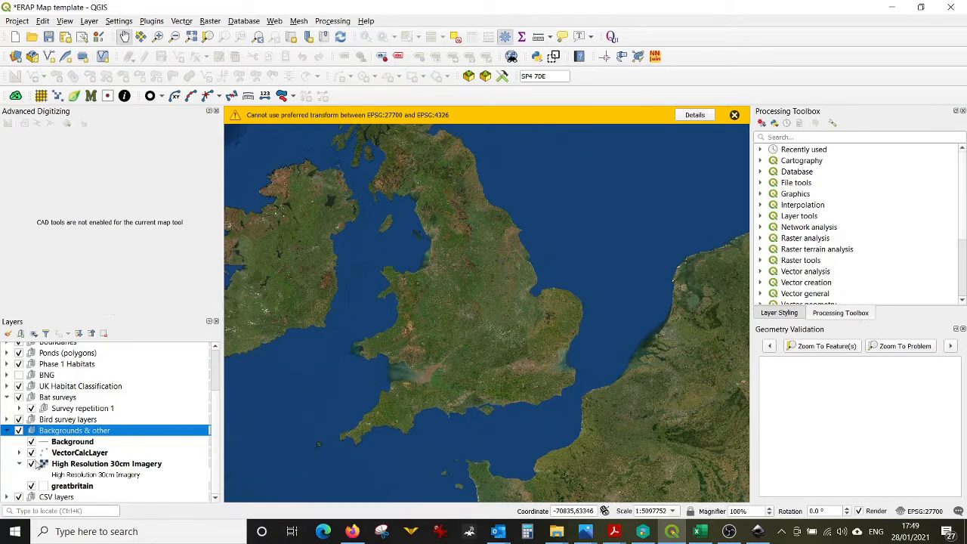
left_click(31, 464)
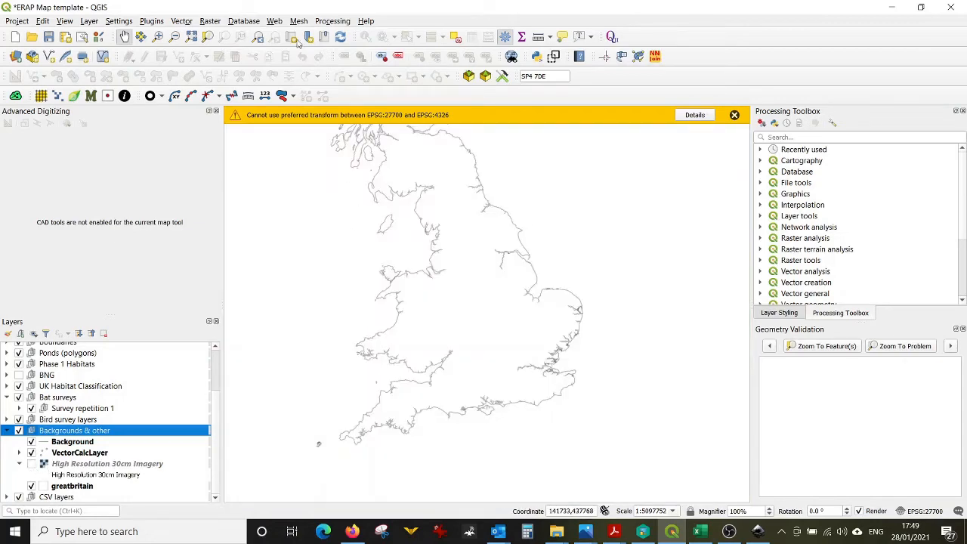
Step: Open the DXF Import/Convert tool and select the stonehenge DXF from the example project folder as input
left_click(189, 21)
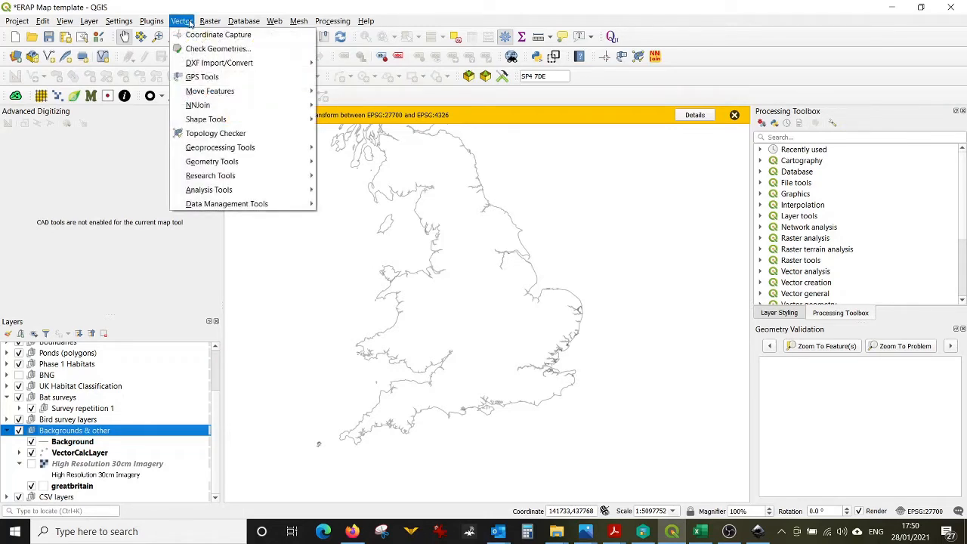
mouse_move(195, 64)
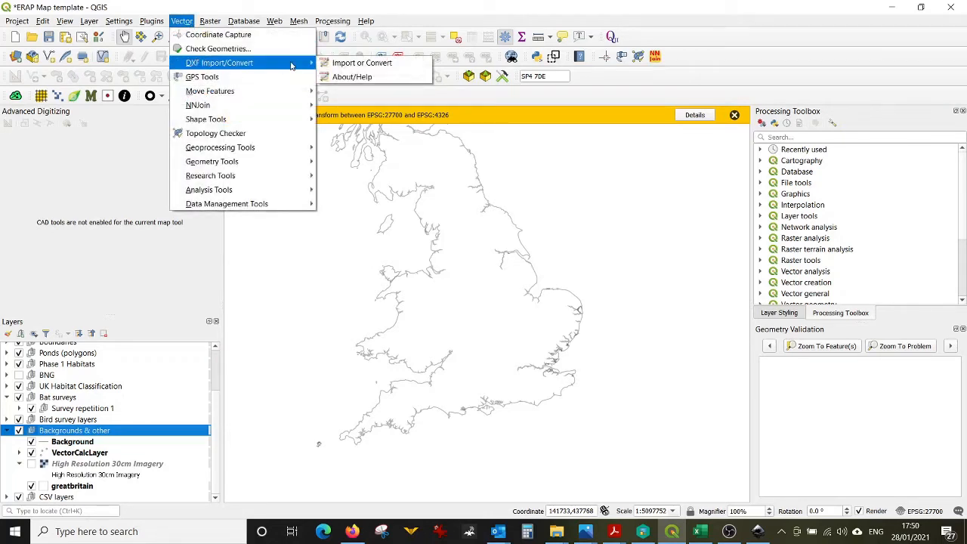
left_click(342, 65)
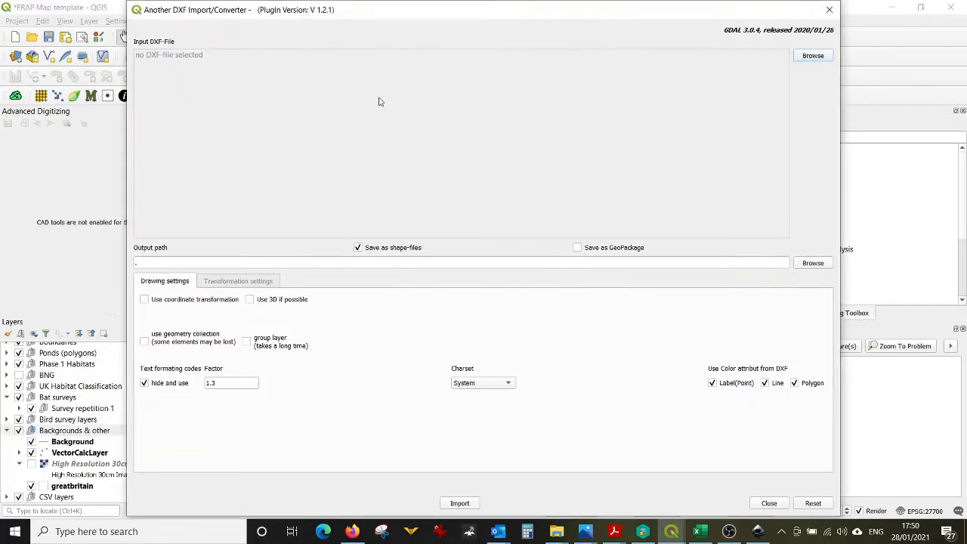
left_click(807, 56)
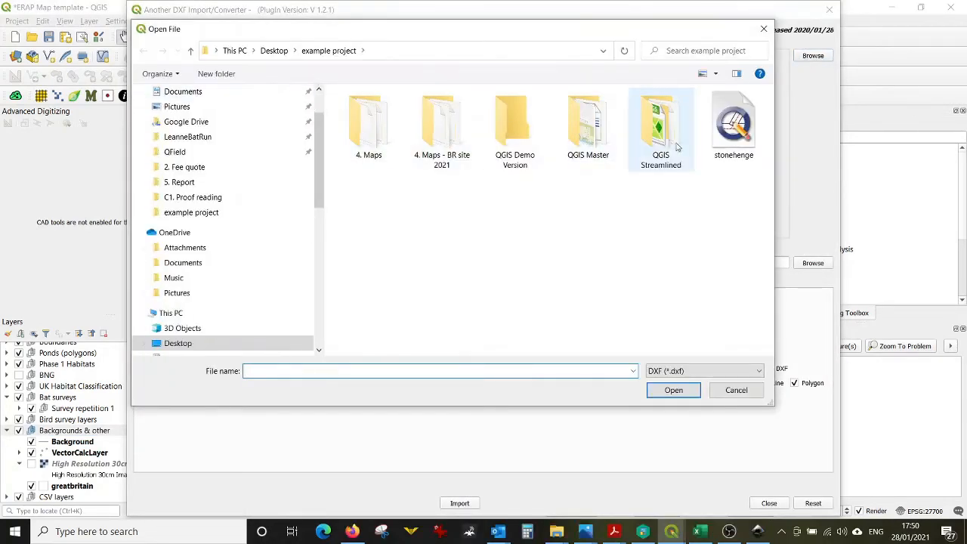
left_click(731, 125)
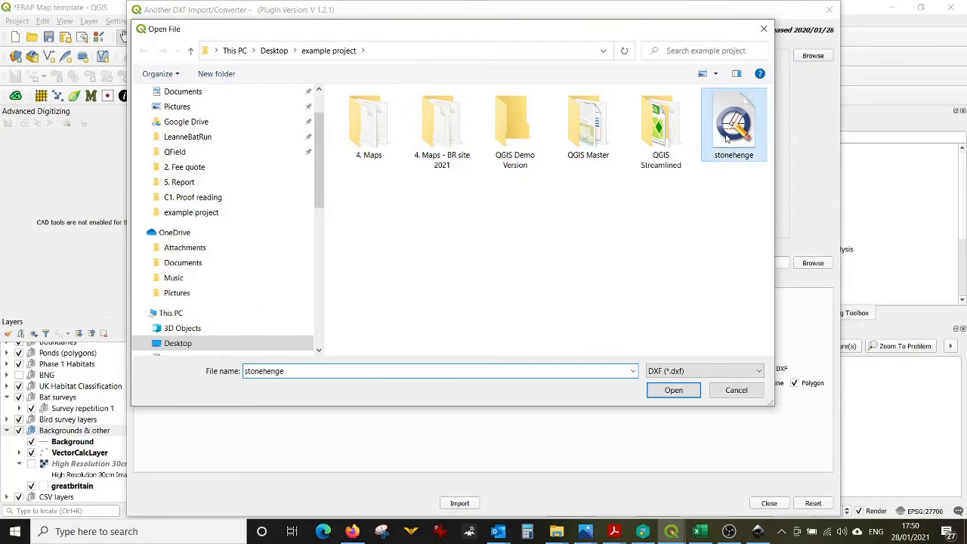
left_click(674, 391)
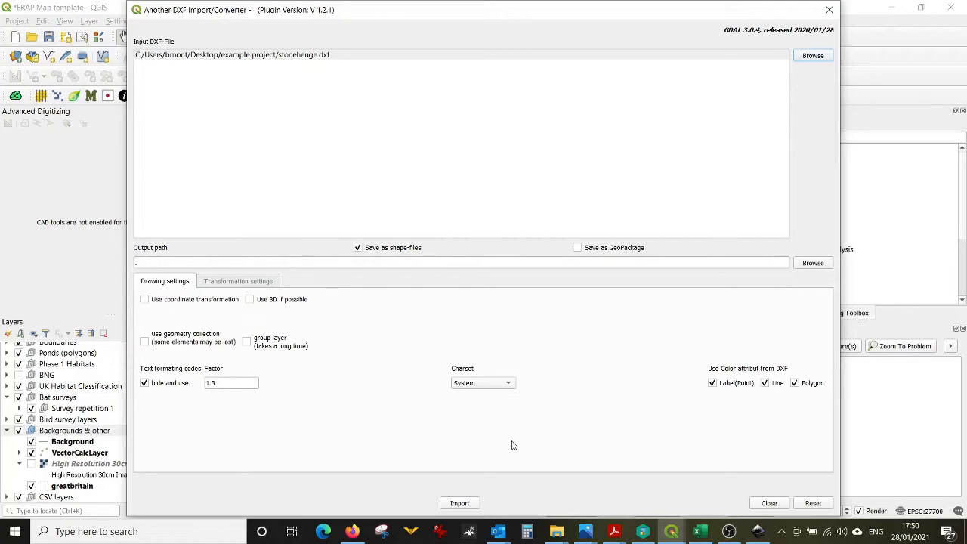
Step: Import the DXF as shapefiles, agreeing to overwrite the existing files, and close the converter
left_click(461, 504)
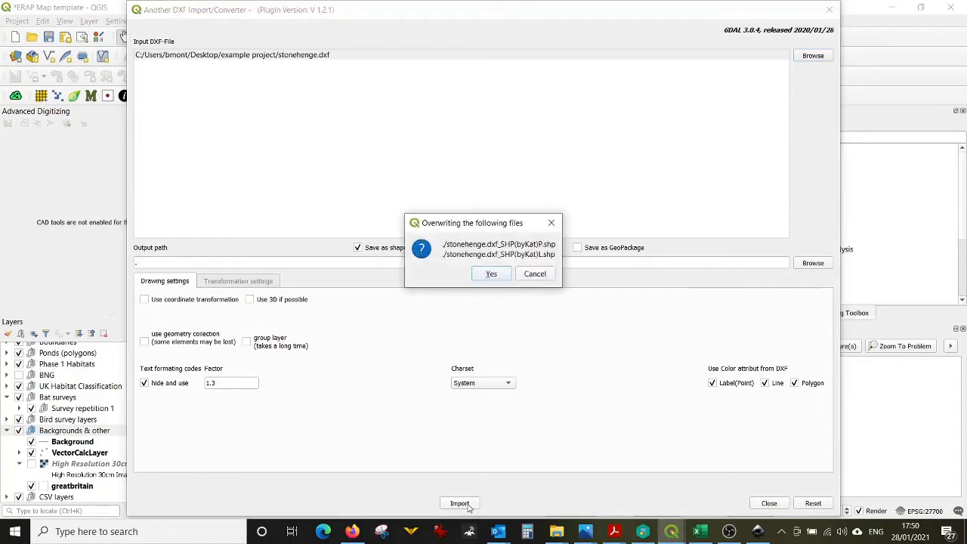
left_click(496, 277)
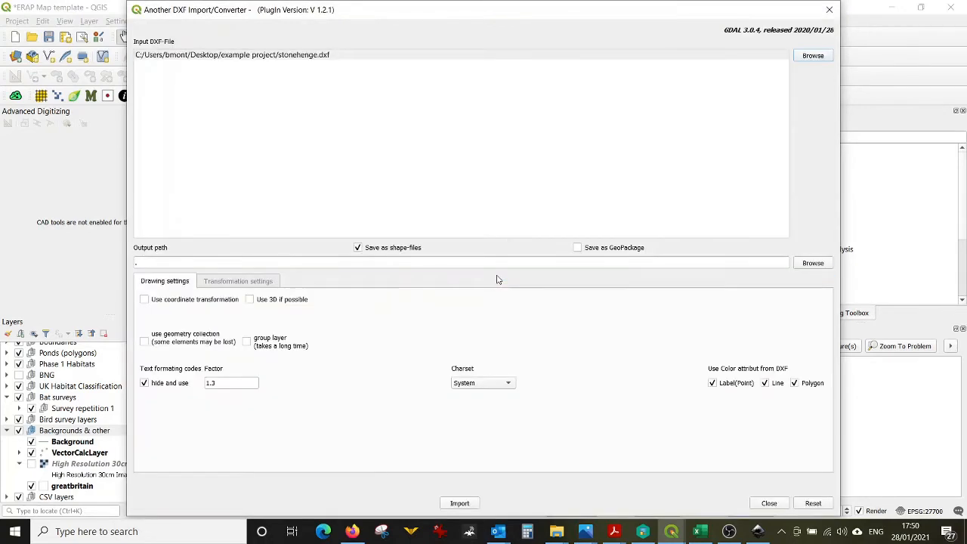
left_click(769, 503)
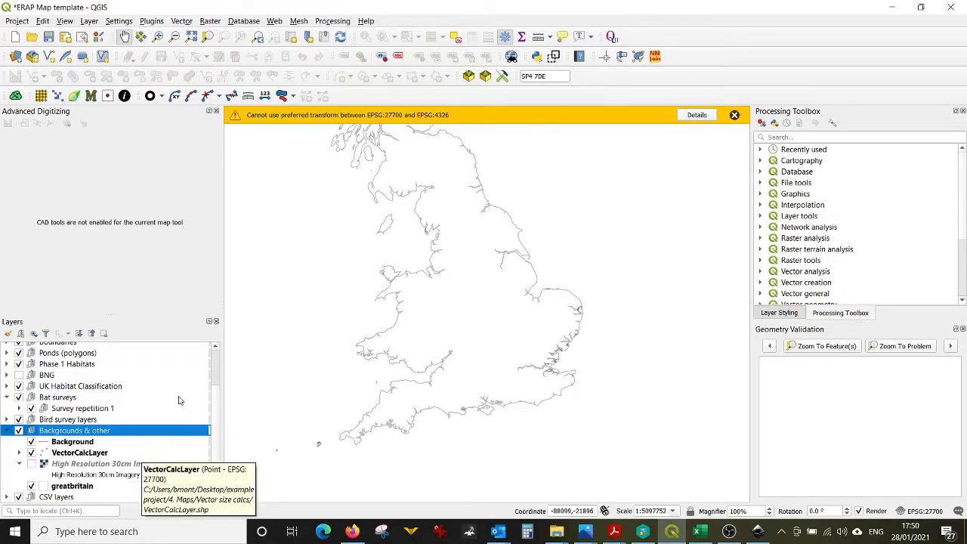
scroll(212, 468, "down", 1)
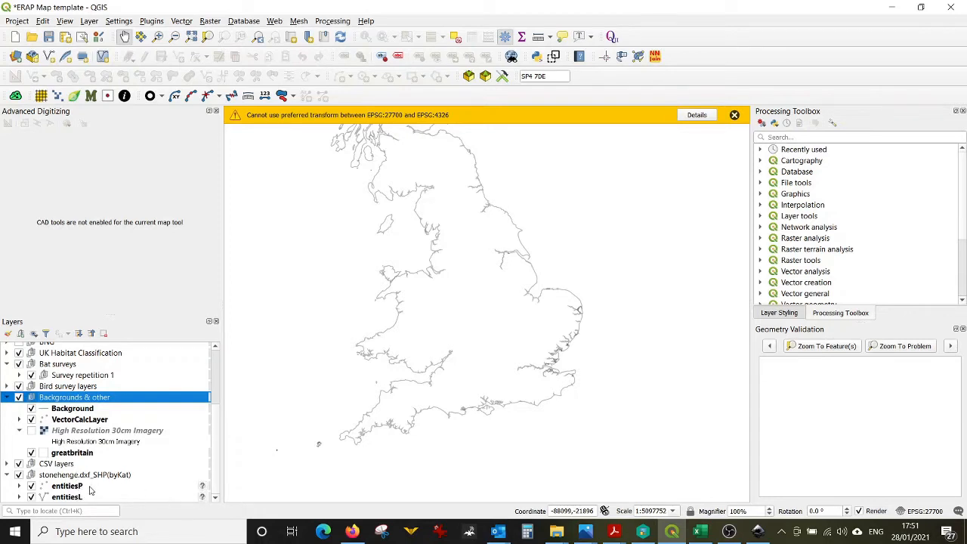
left_click(202, 499)
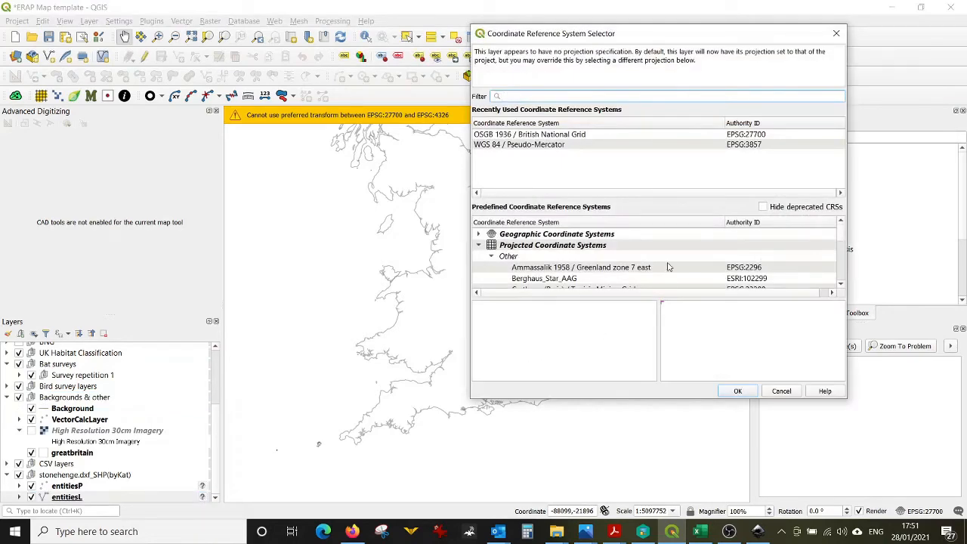
left_click(673, 136)
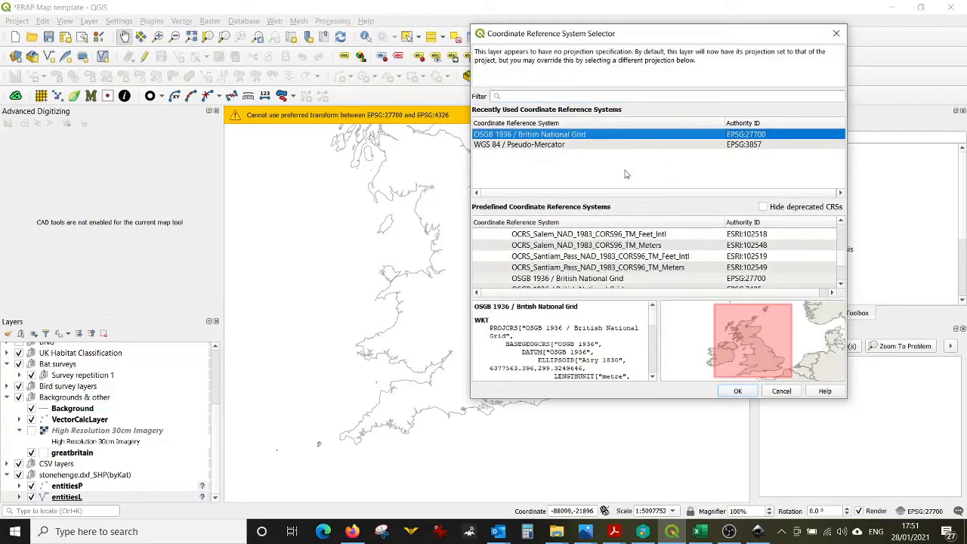
left_click(785, 393)
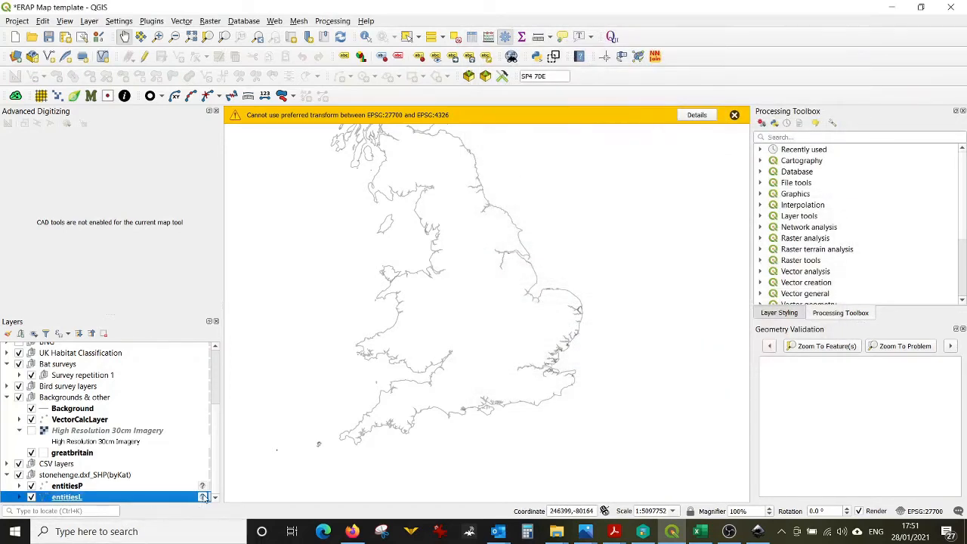
Step: Set the entitiesL layer's CRS to OSGB 1936 / British National Grid (EPSG:27700)
left_click(202, 498)
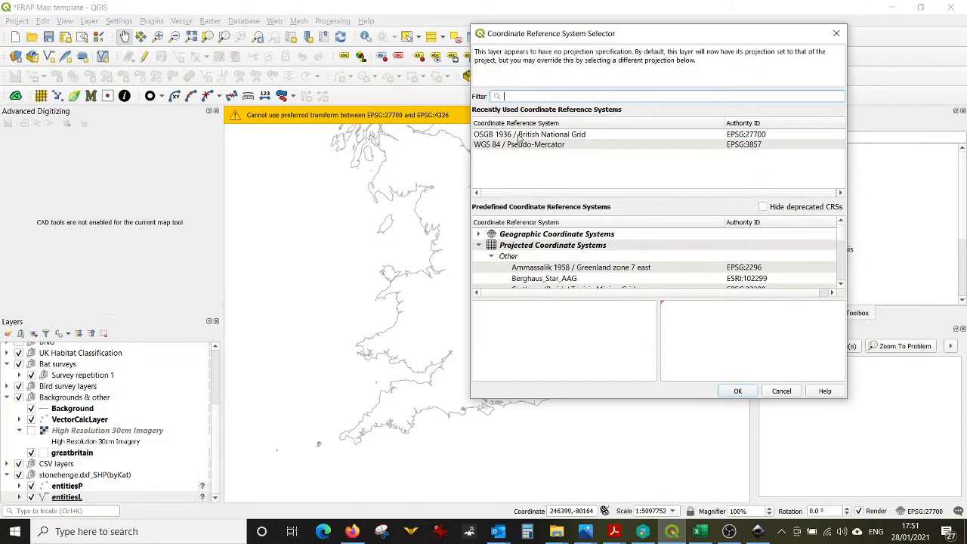
left_click(520, 135)
left_click(737, 392)
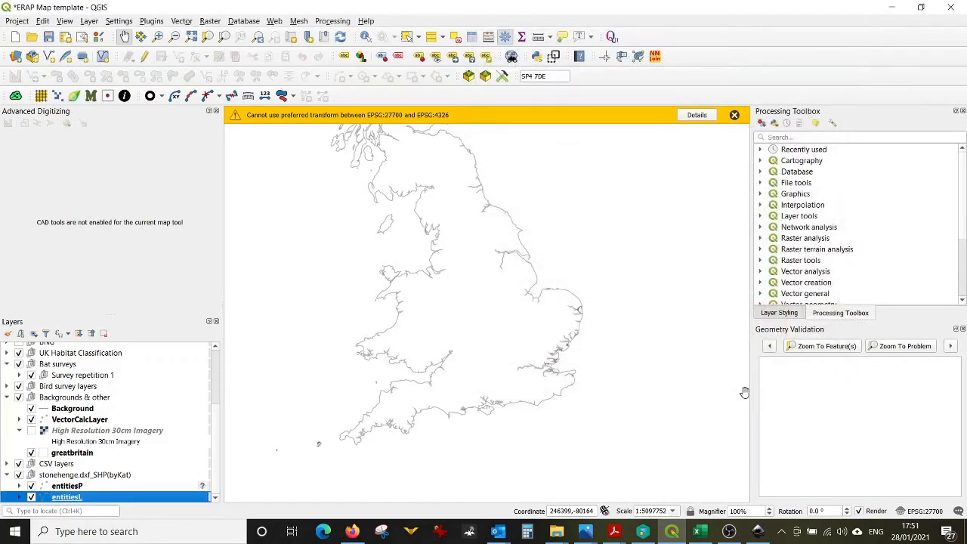
Step: Zoom to the entitiesL layer, then zoom out to check where the imported drawing lies on the map
right_click(118, 499)
left_click(148, 231)
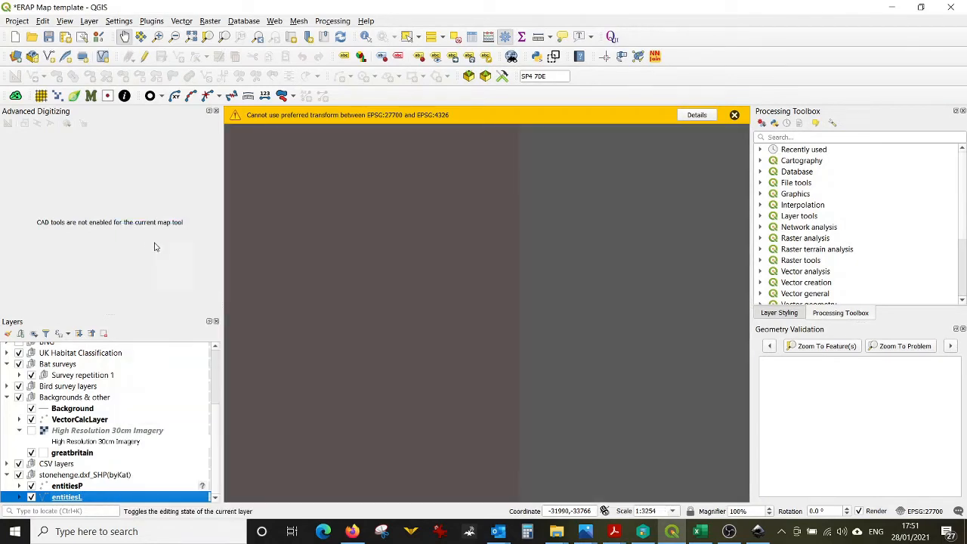
scroll(464, 377, "up", 1)
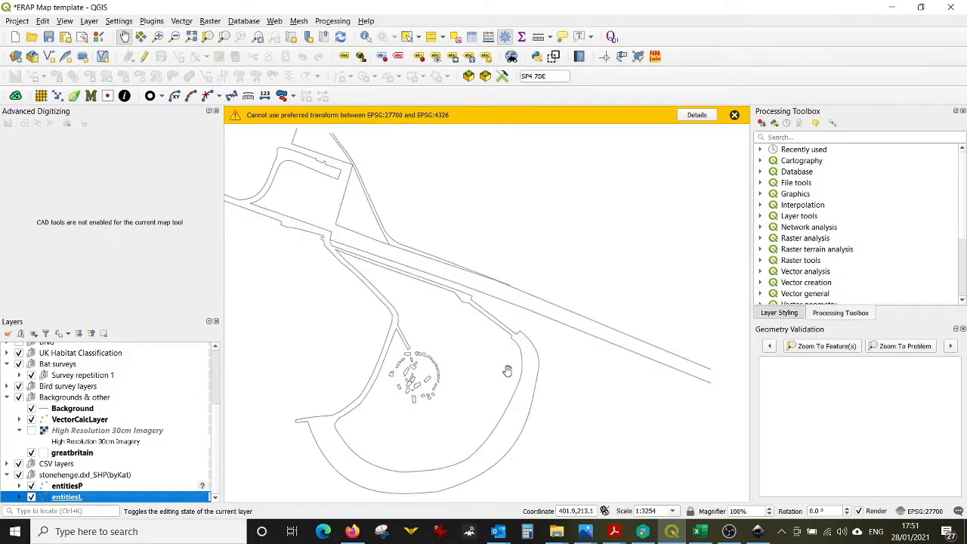
scroll(499, 370, "down", 7)
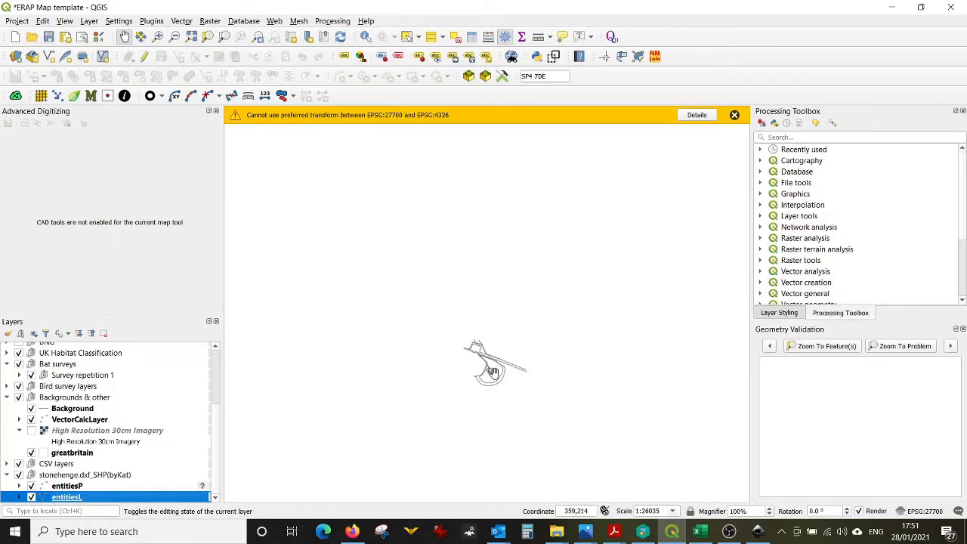
scroll(460, 392, "down", 2)
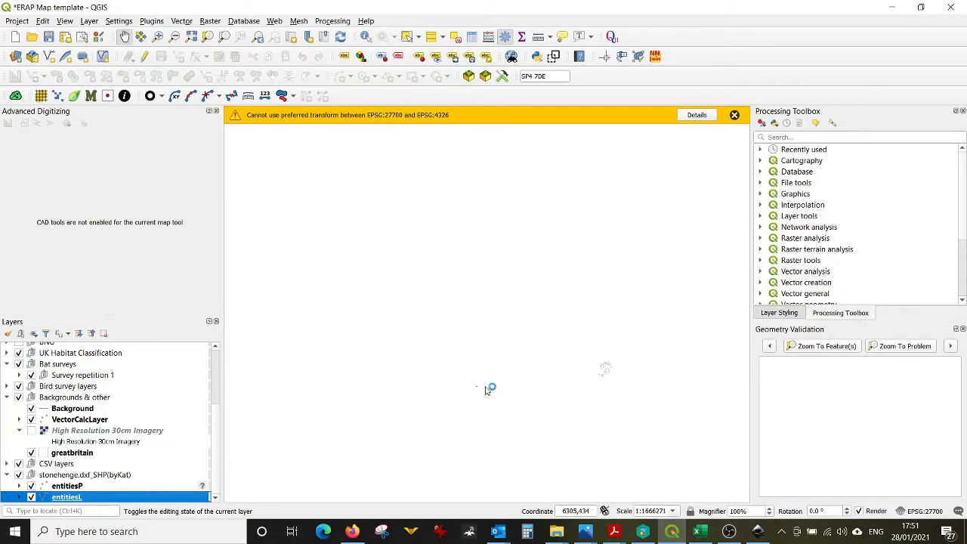
scroll(499, 388, "down", 2)
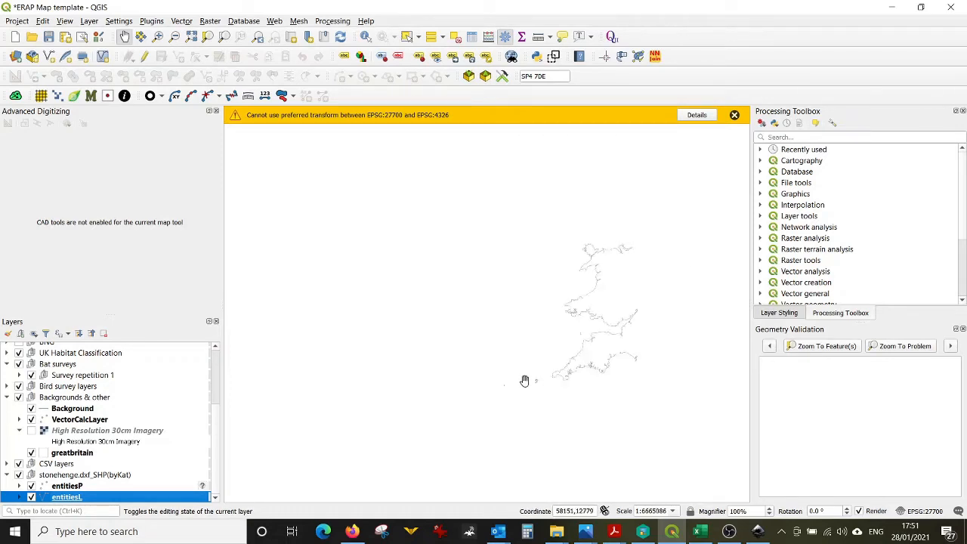
Step: Zoom in on the imported Stonehenge drawing to examine its detail
scroll(656, 328, "up", 1)
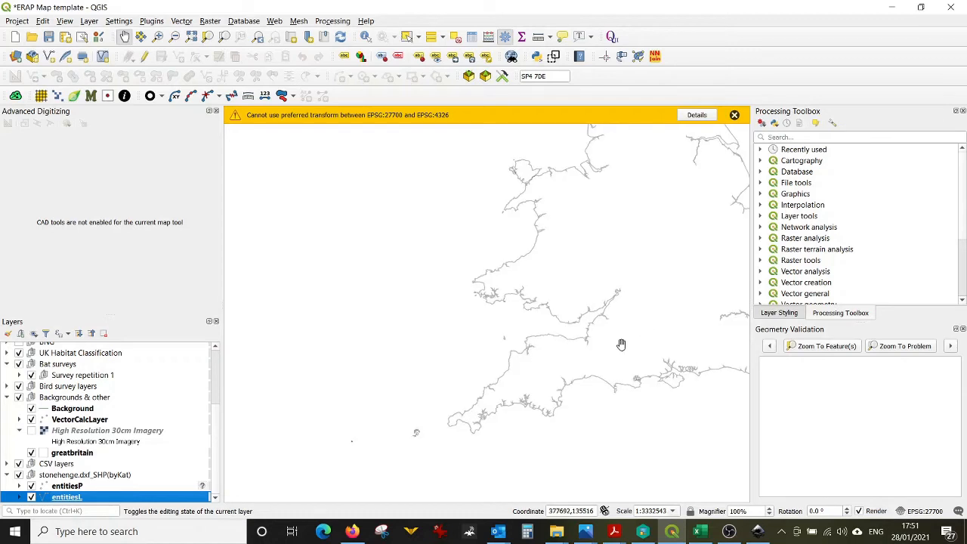
scroll(362, 442, "up", 1)
scroll(325, 446, "up", 3)
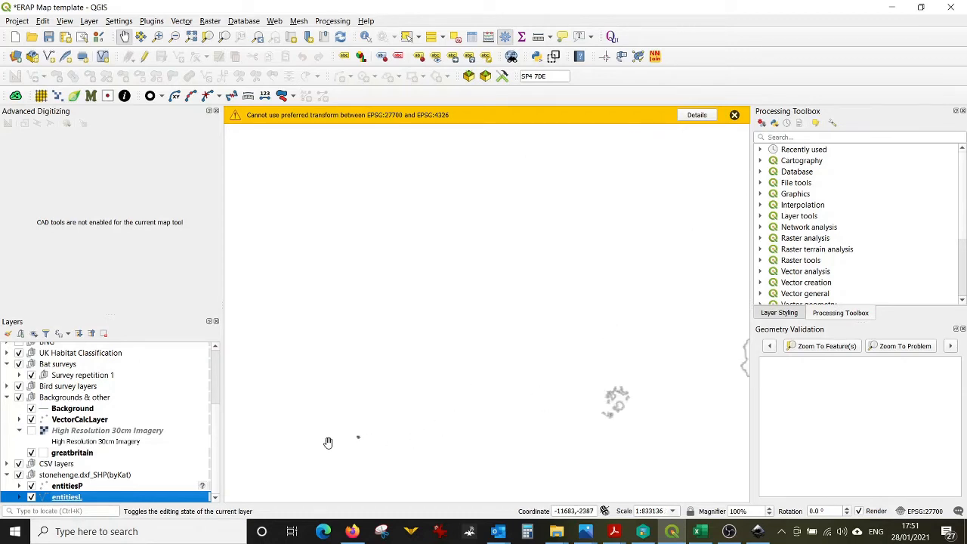
scroll(408, 431, "up", 4)
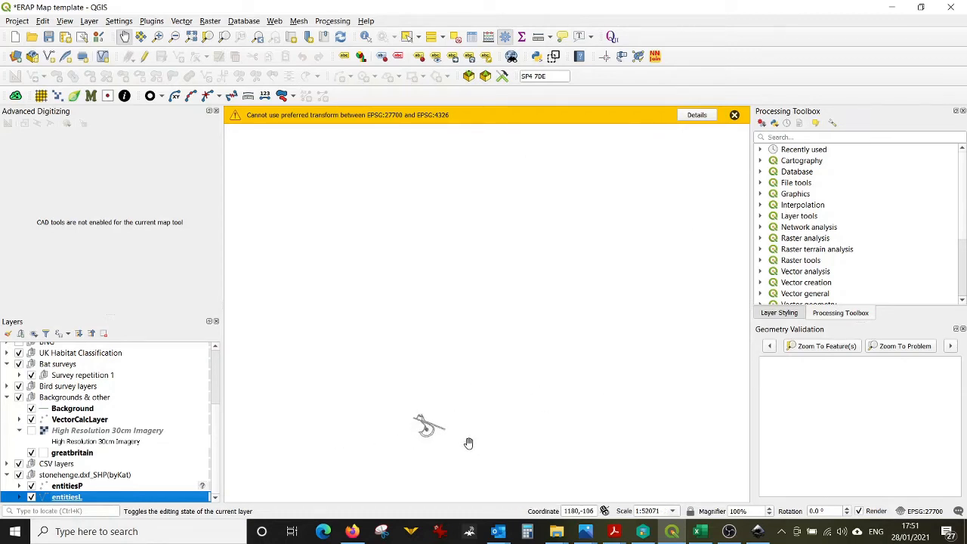
scroll(363, 379, "up", 1)
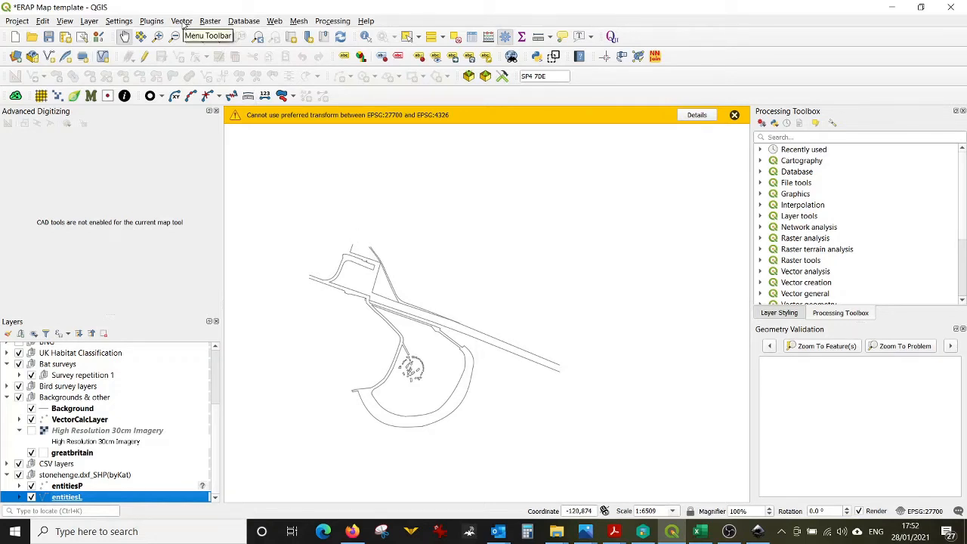
Step: Switch to Excel and inspect the Maths sheet's ratio formula dividing Right size by Wrong size
left_click(703, 533)
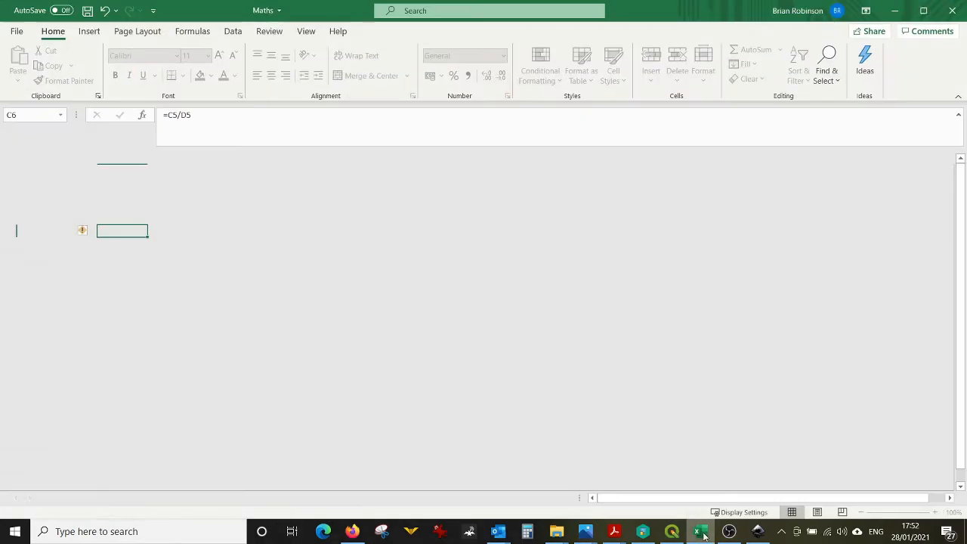
left_click(401, 269)
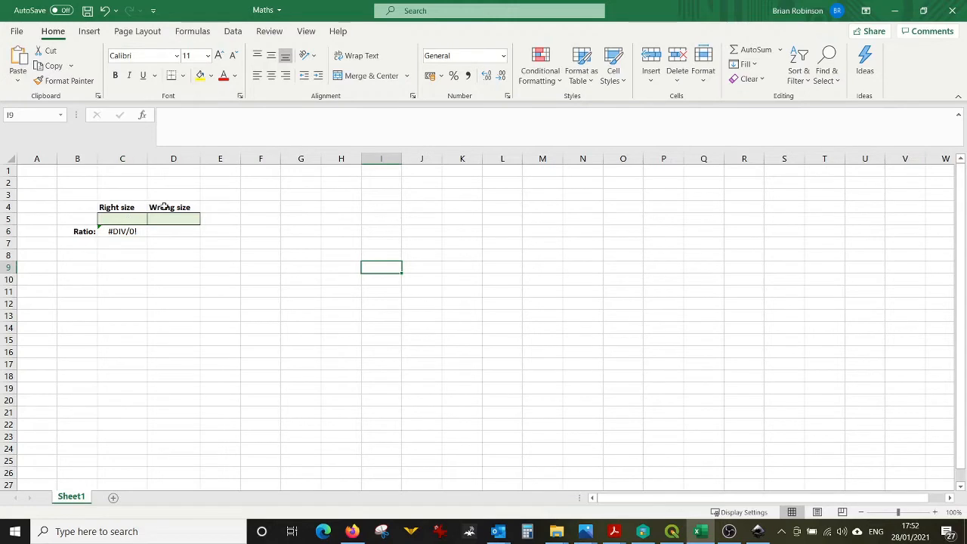
left_click(131, 232)
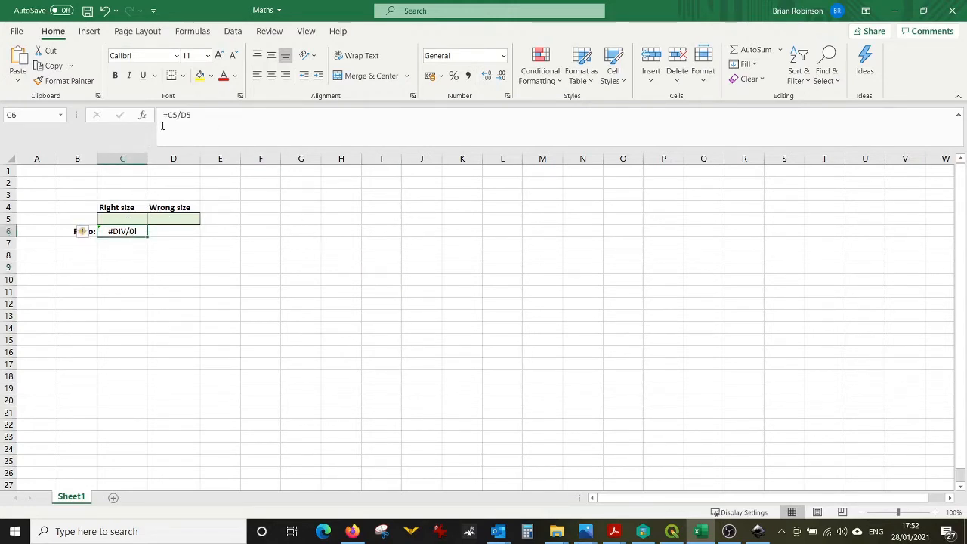
left_click(86, 250)
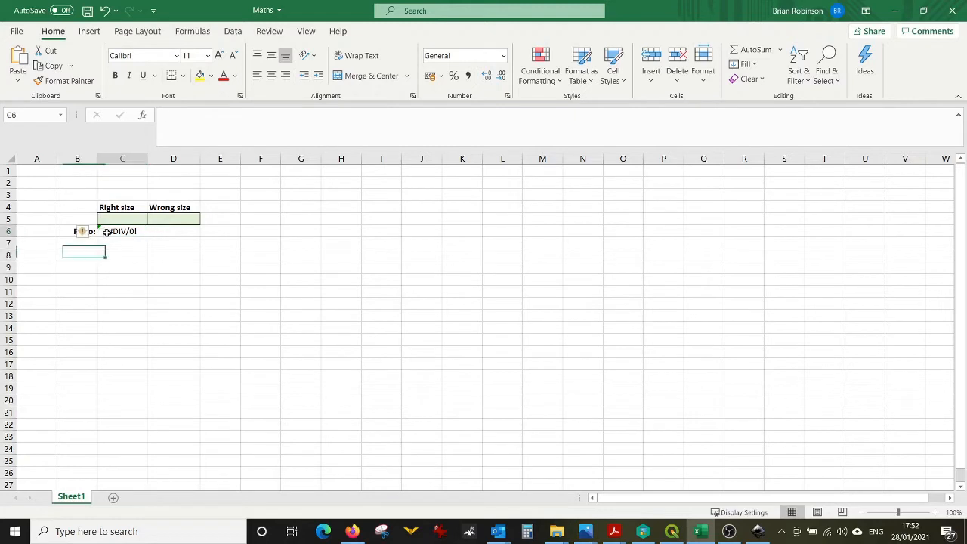
left_click(129, 231)
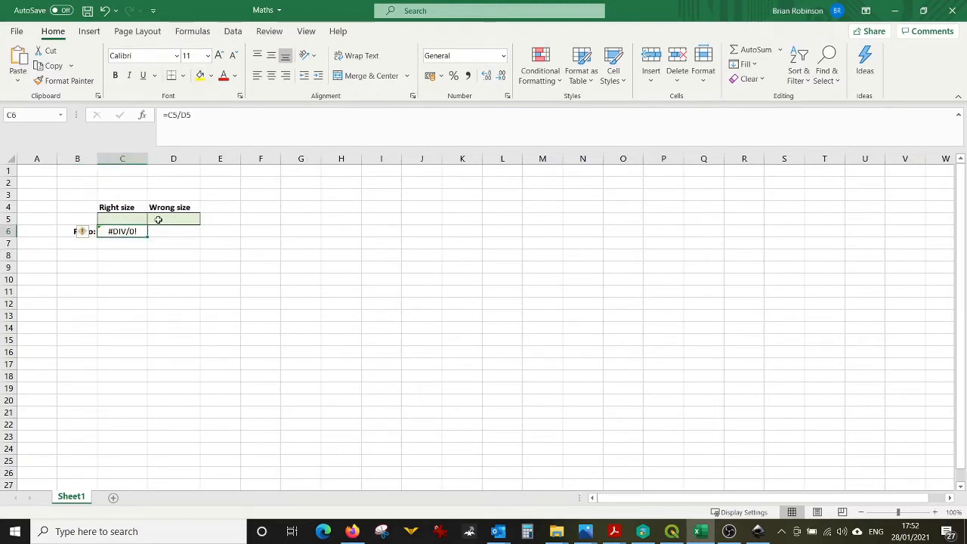
left_click(895, 11)
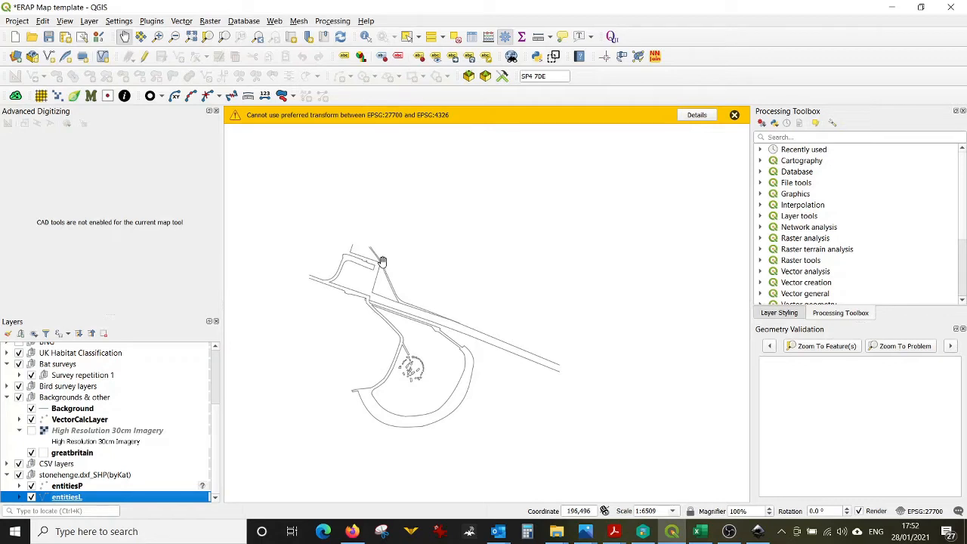
Step: Measure the drawing's path from the car park corner down to the track junction and copy the segment length
scroll(384, 265, "up", 1)
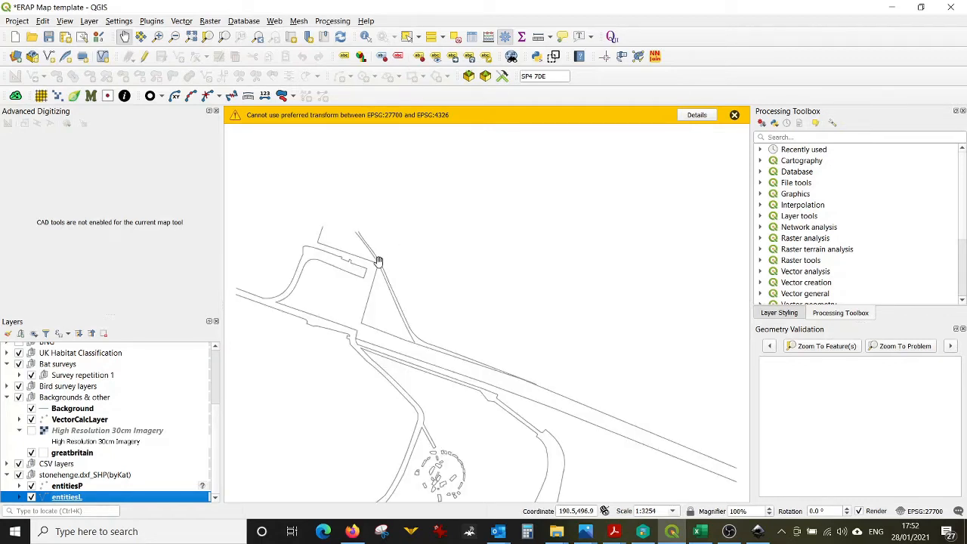
scroll(383, 240, "down", 1)
scroll(353, 379, "up", 1)
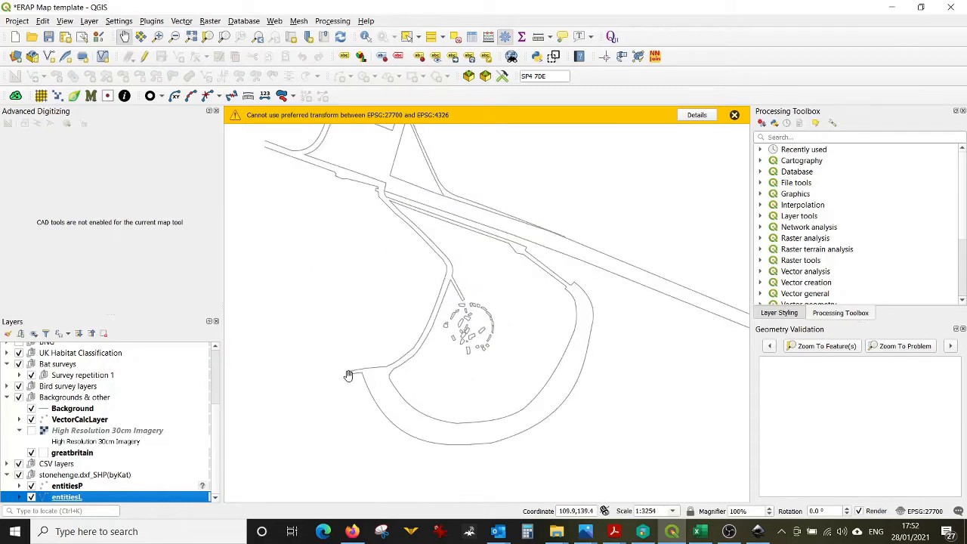
scroll(401, 304, "down", 1)
scroll(408, 227, "up", 1)
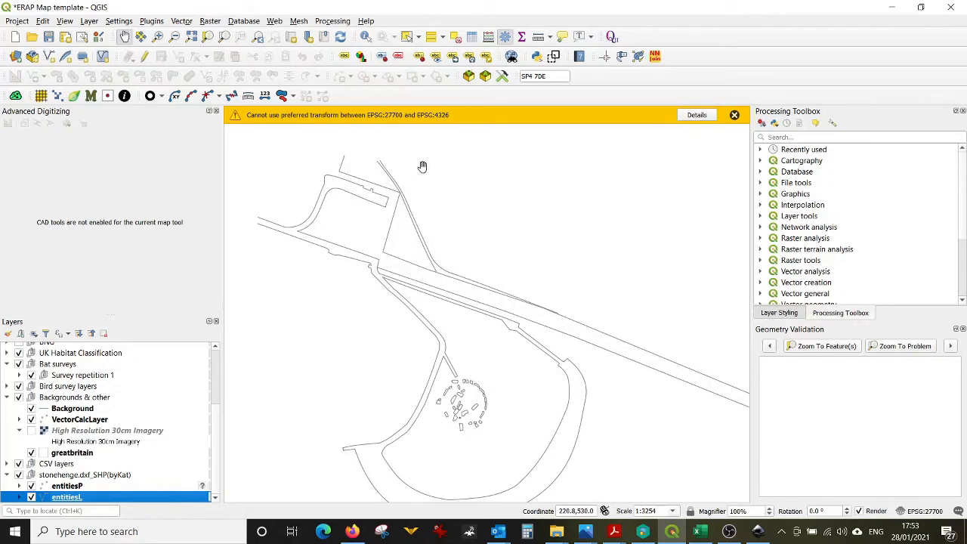
left_click(538, 37)
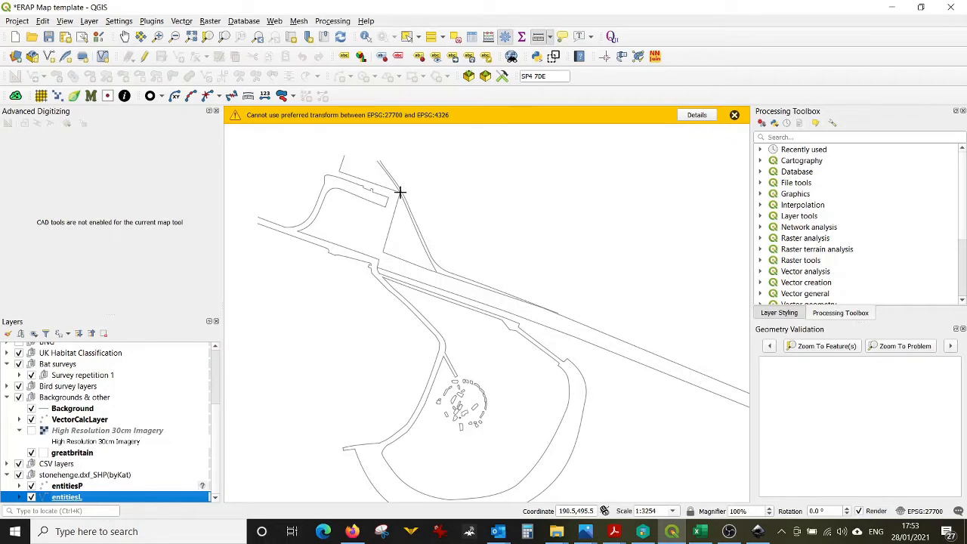
left_click(400, 192)
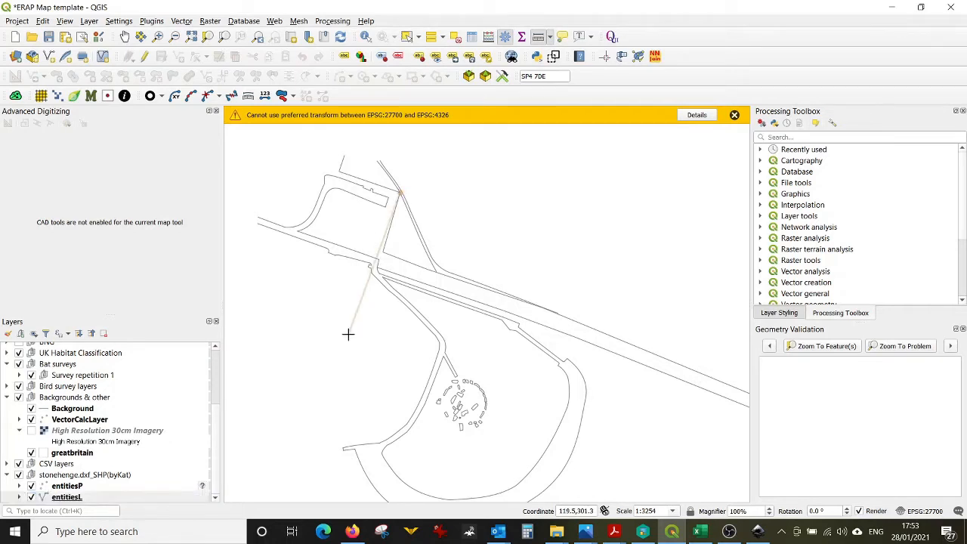
scroll(337, 452, "up", 1)
scroll(338, 452, "up", 3)
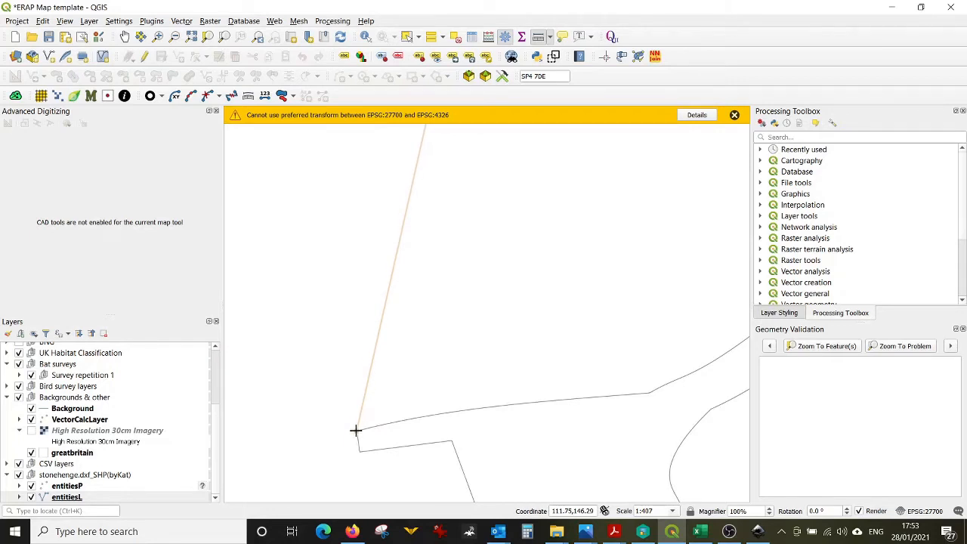
left_click(355, 430)
left_click_drag(966, 348, 509, 196)
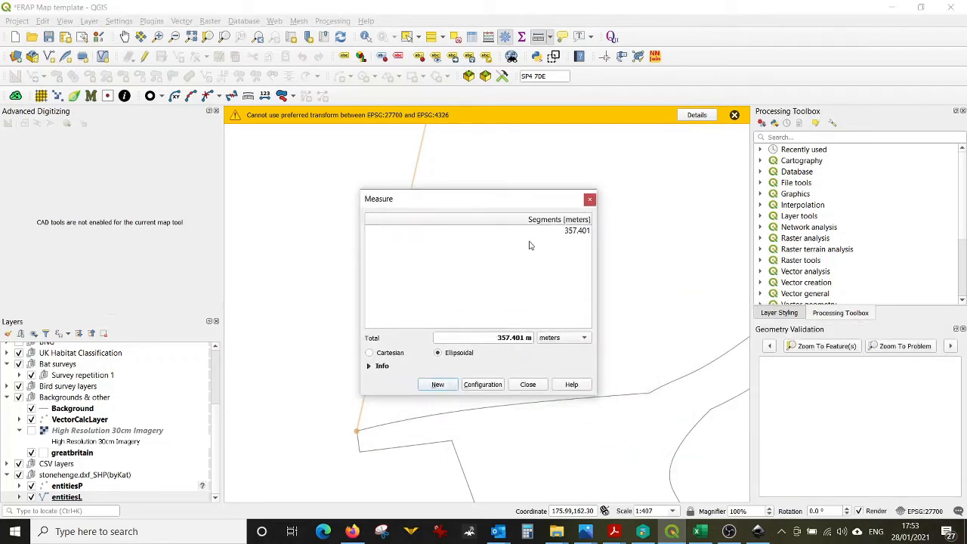
left_click(573, 232)
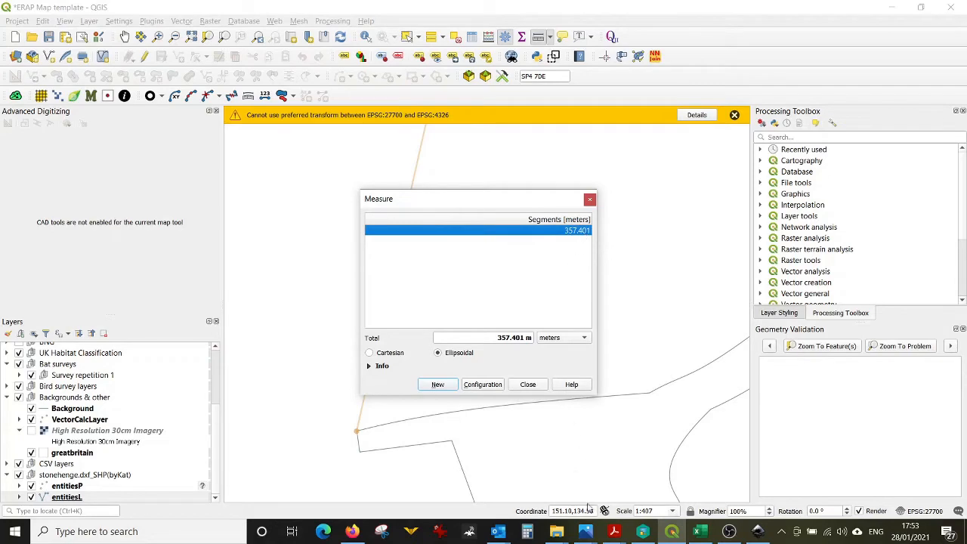
Step: Paste the measured drawing length into the Wrong size cell in Excel
left_click(701, 531)
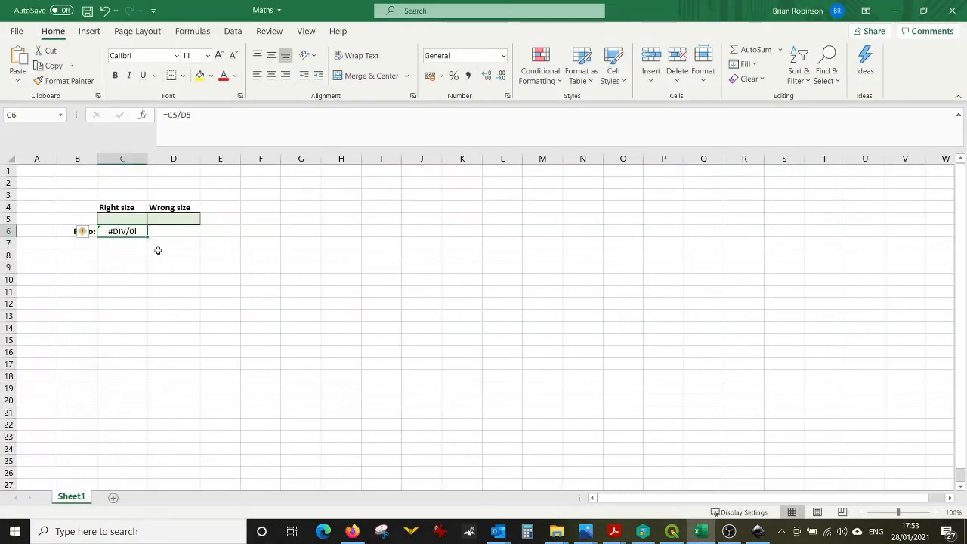
left_click(171, 220)
type("357.401")
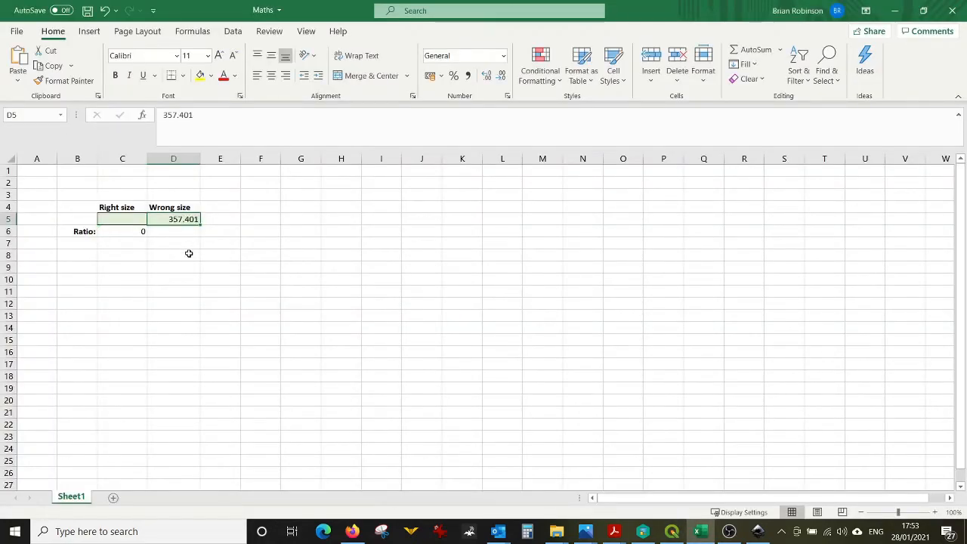
left_click(188, 253)
left_click(893, 12)
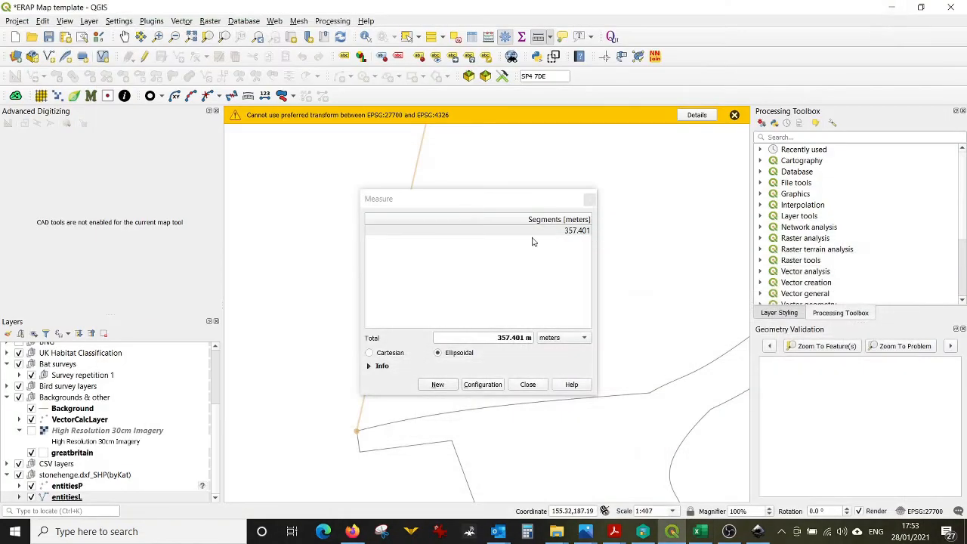
Step: Close the Measure dialog and navigate the map to grid reference SP4 70E
left_click(528, 384)
scroll(421, 295, "down", 3)
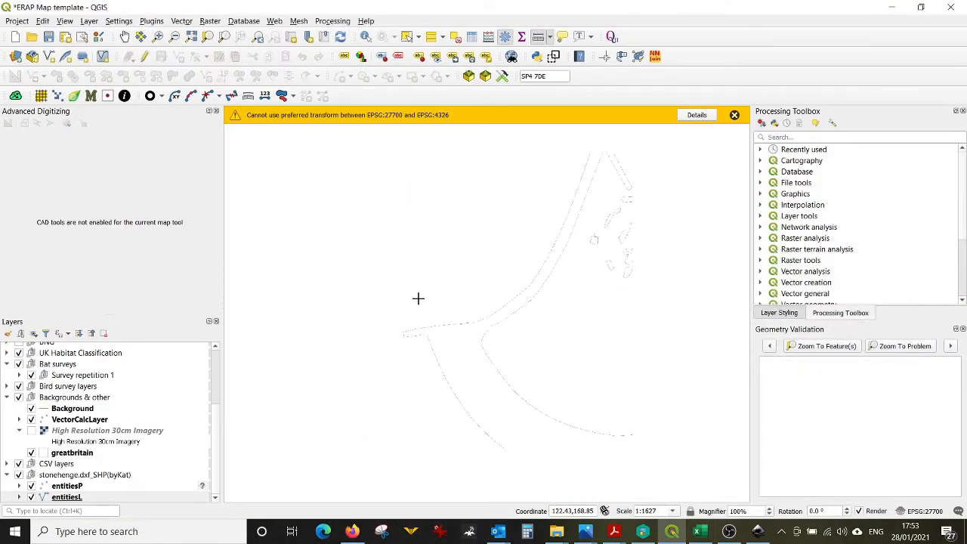
scroll(434, 282, "down", 1)
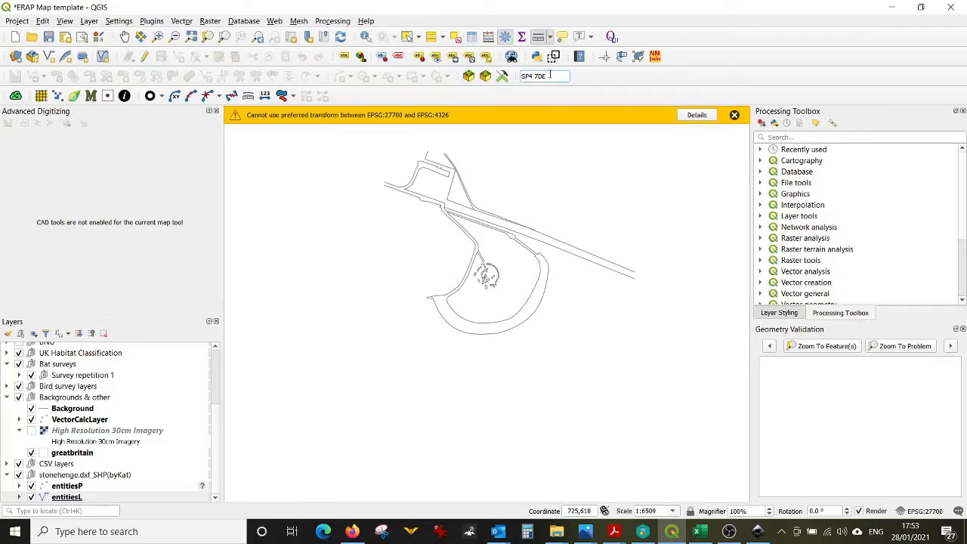
key("Return")
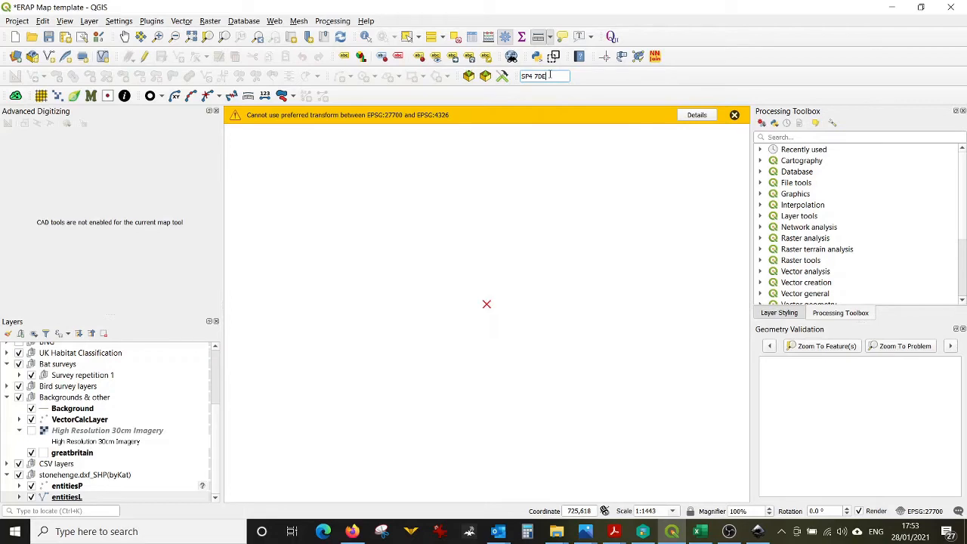
Step: Turn on the High Resolution 30cm Imagery layer to view the site's aerial photo
left_click(31, 431)
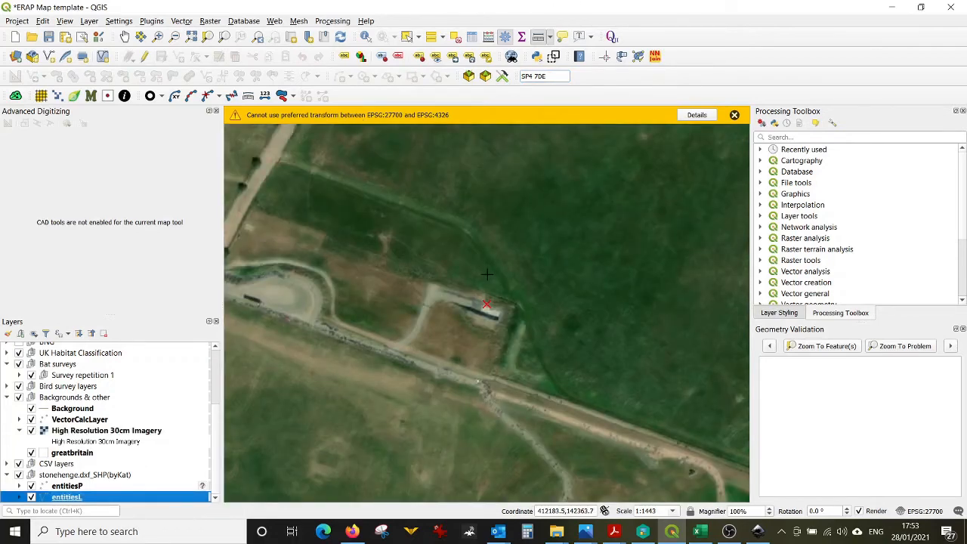
scroll(487, 284, "down", 1)
scroll(508, 341, "up", 1)
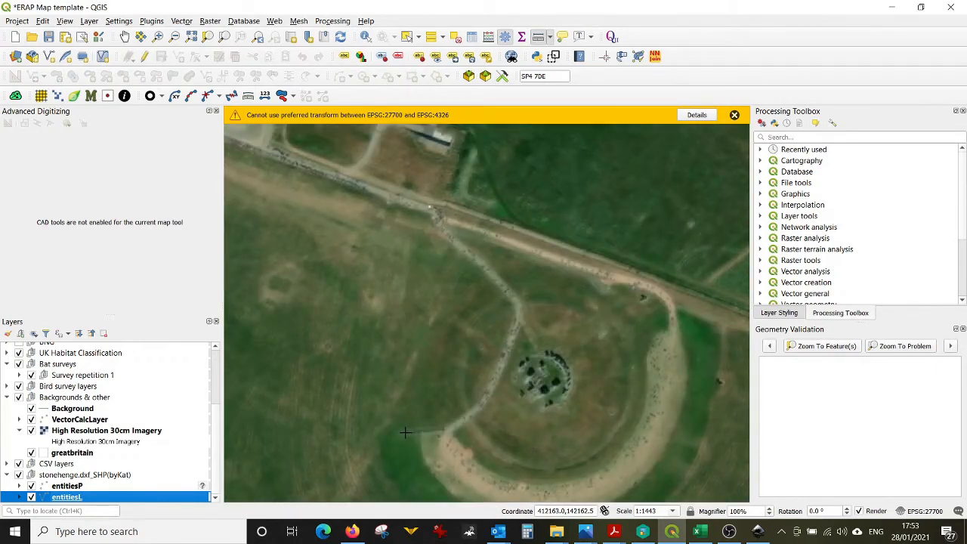
Step: Measure the same path on the aerial imagery from car park corner to track junction and copy that segment's length
left_click(468, 130)
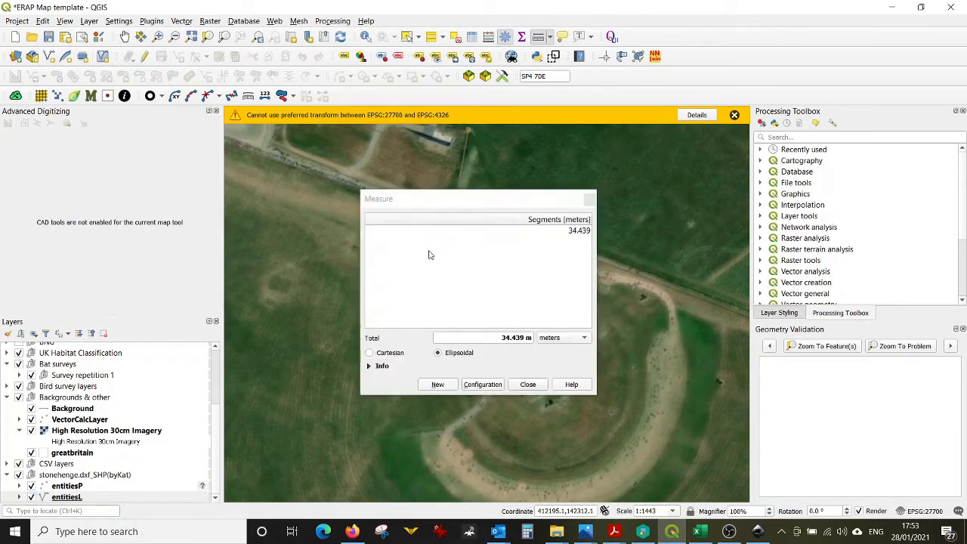
left_click(404, 432)
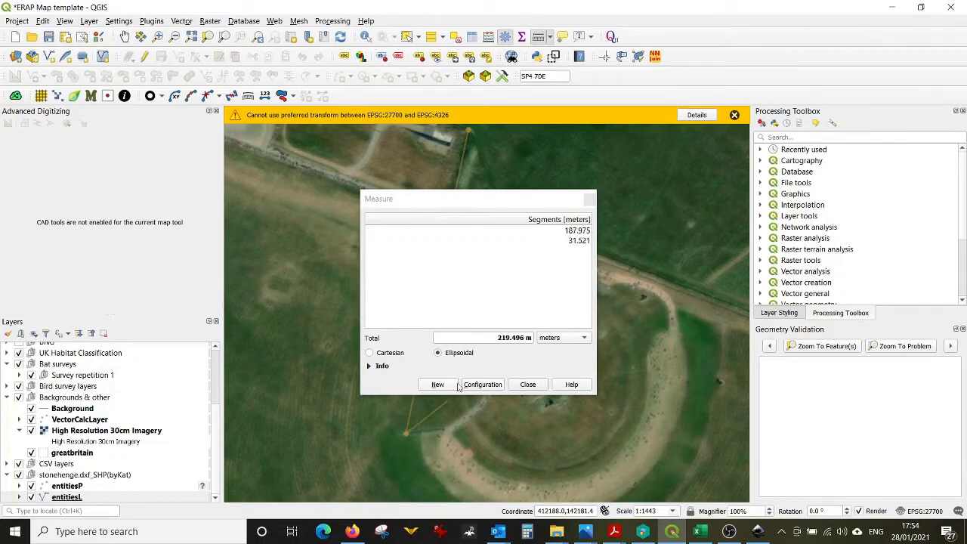
right_click(404, 436)
left_click(579, 233)
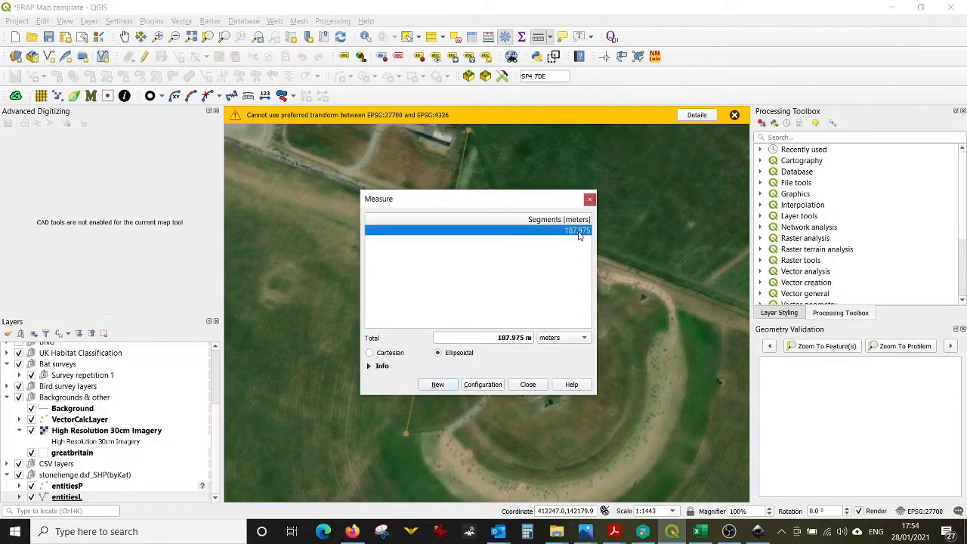
Step: Paste the imagery length into the Right size cell in Excel and copy the resulting ratio
left_click(892, 7)
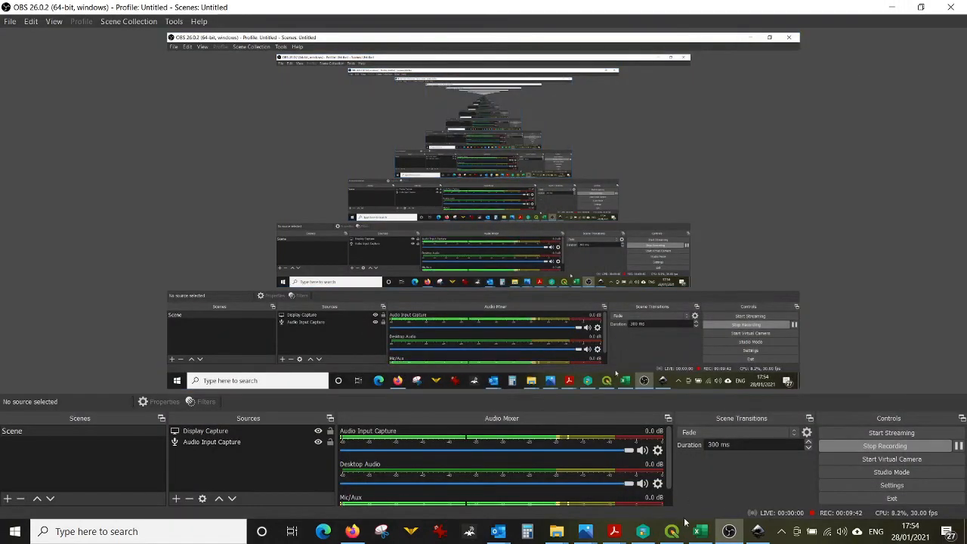
left_click(701, 531)
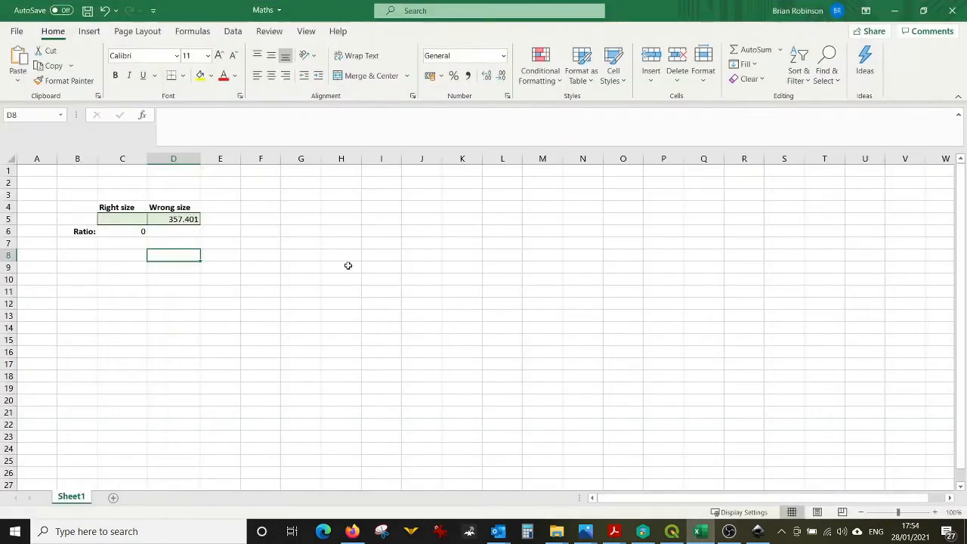
left_click(129, 219)
type("187.975")
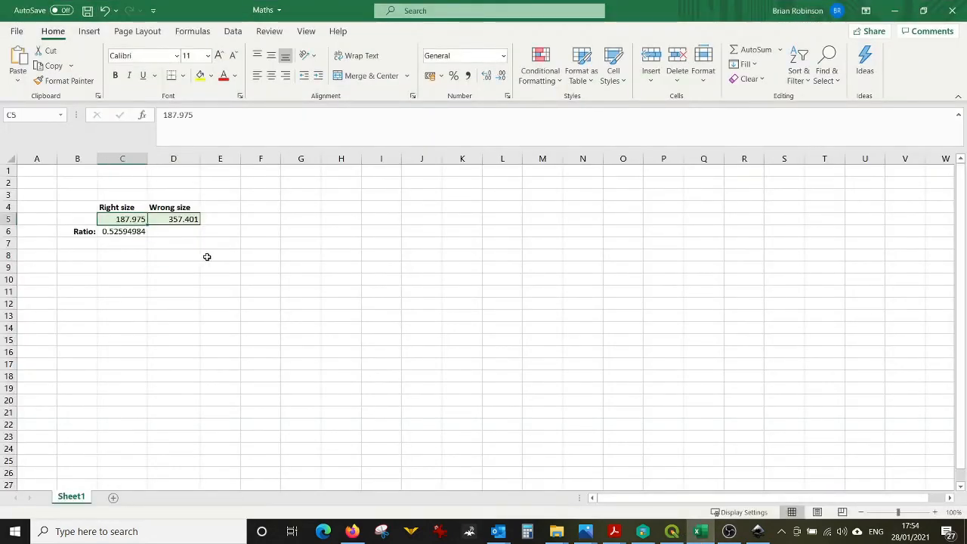
left_click(207, 257)
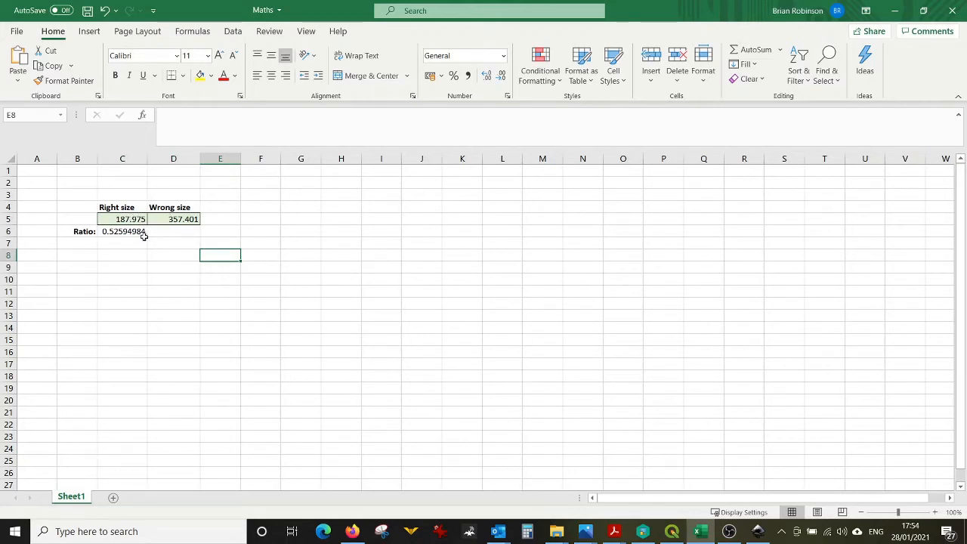
left_click(134, 231)
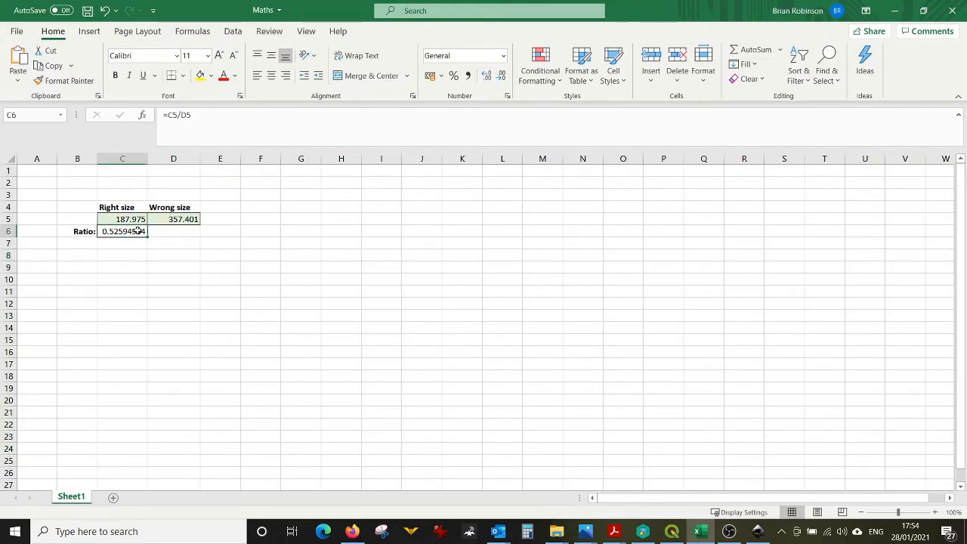
key("ctrl+c")
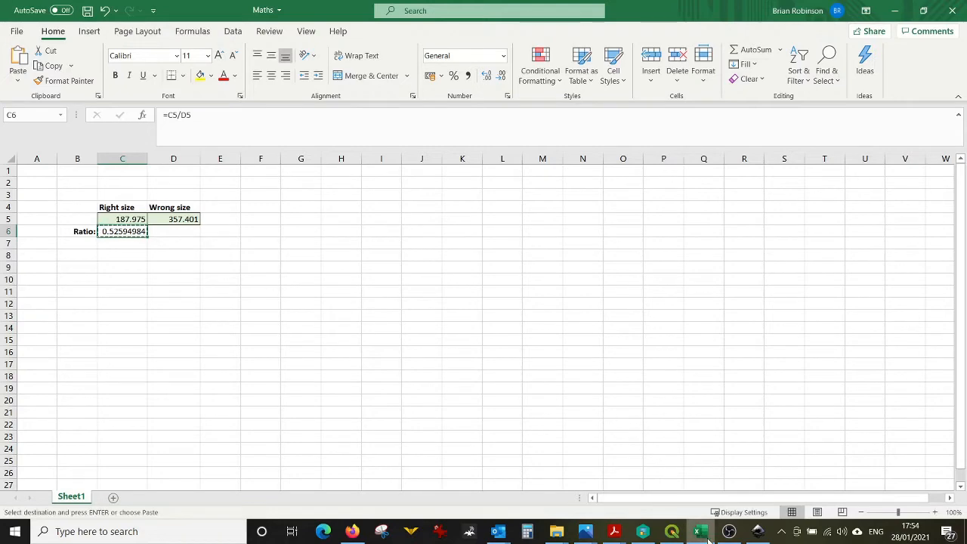
Step: Return to QGIS and close the Measure dialog
mouse_move(709, 538)
left_click(672, 532)
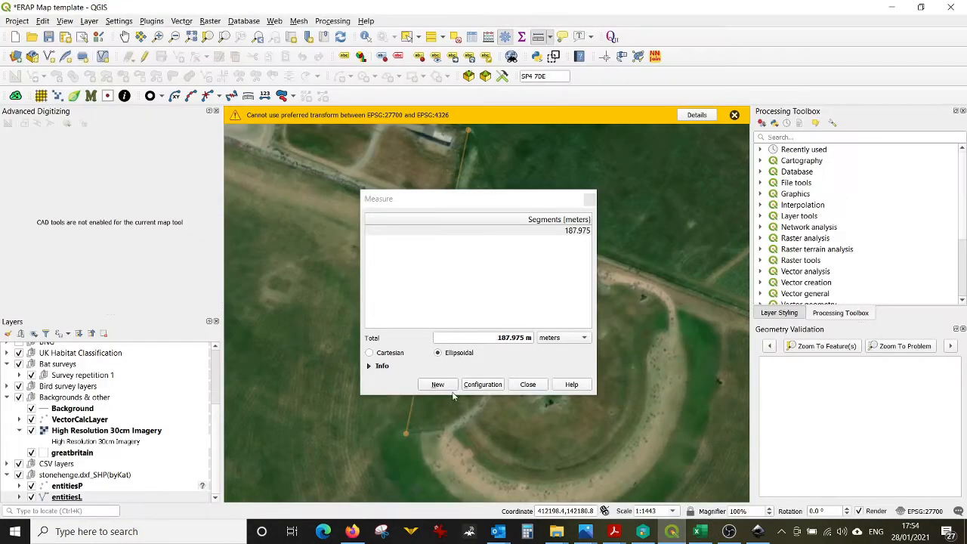
left_click(528, 385)
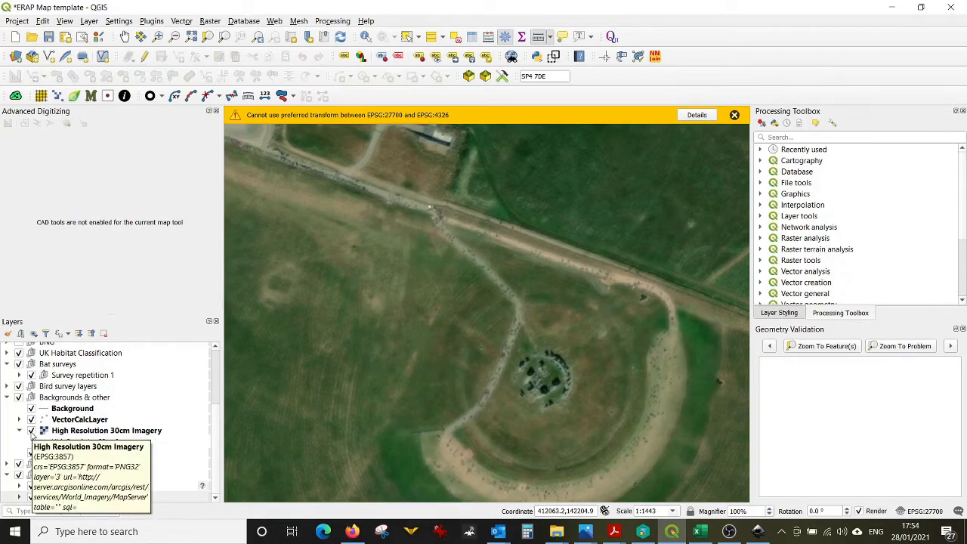
Step: Turn off the High Resolution 30cm Imagery layer and zoom to the entitiesL layer
left_click(31, 431)
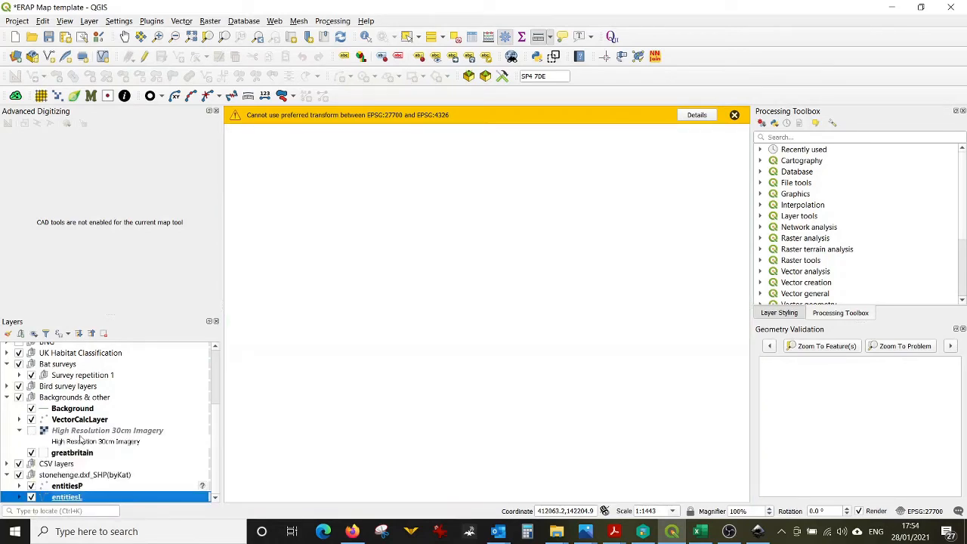
right_click(85, 498)
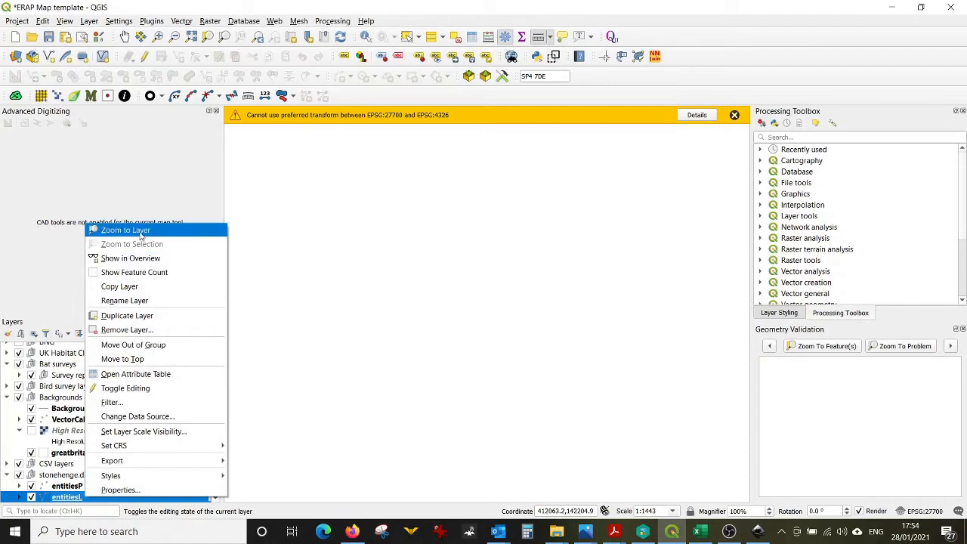
left_click(198, 228)
Step: Close the Layer Styling and Geometry Validation panels and reopen the Processing Toolbox
scroll(460, 291, "down", 1)
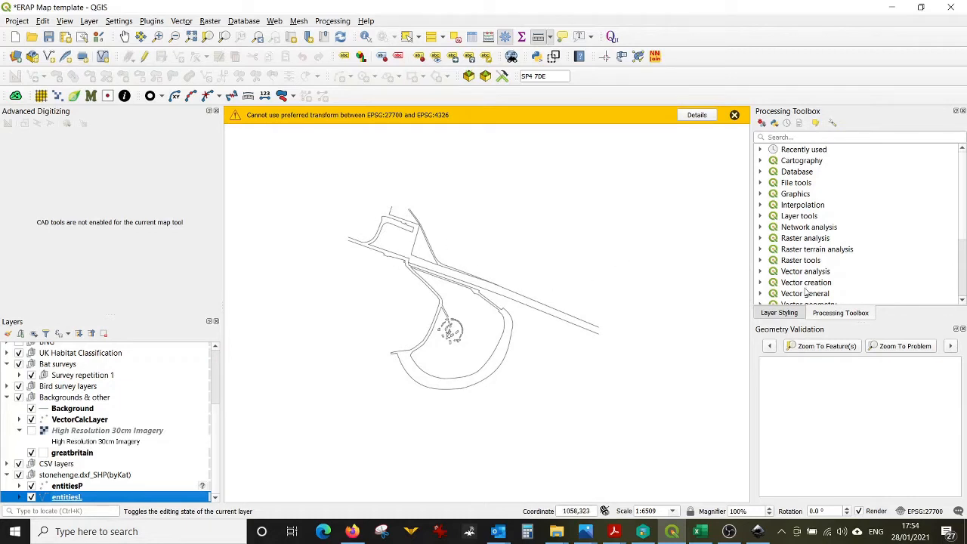
scroll(809, 275, "down", 1)
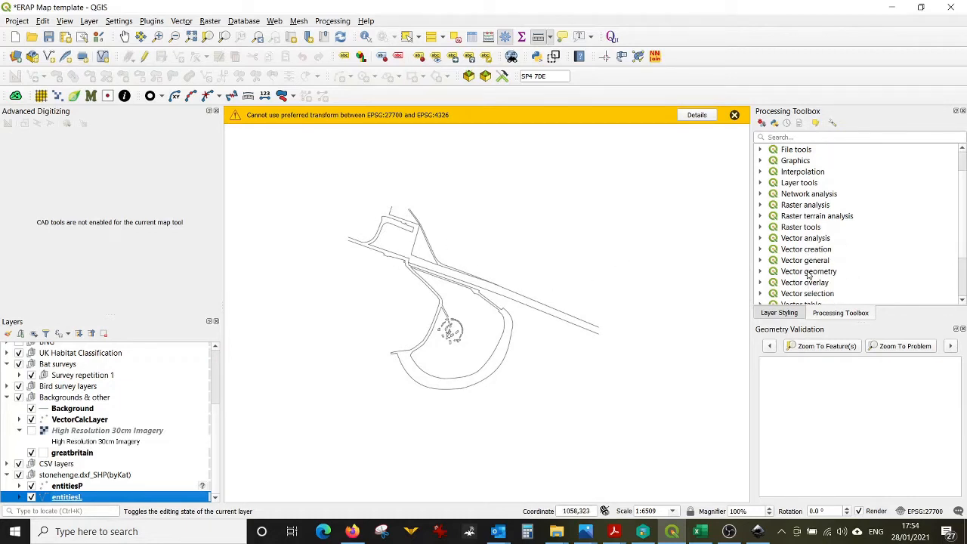
scroll(809, 275, "down", 1)
scroll(807, 275, "down", 1)
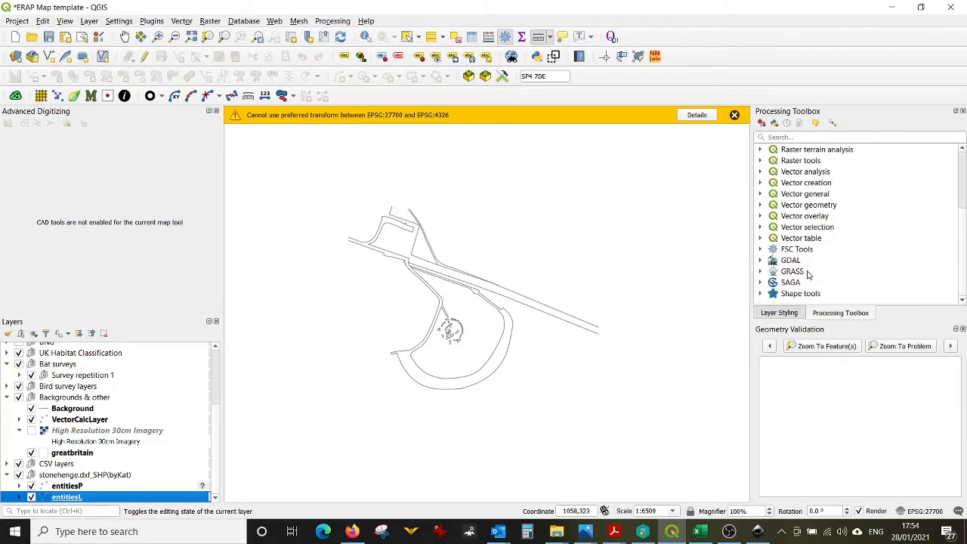
left_click(963, 111)
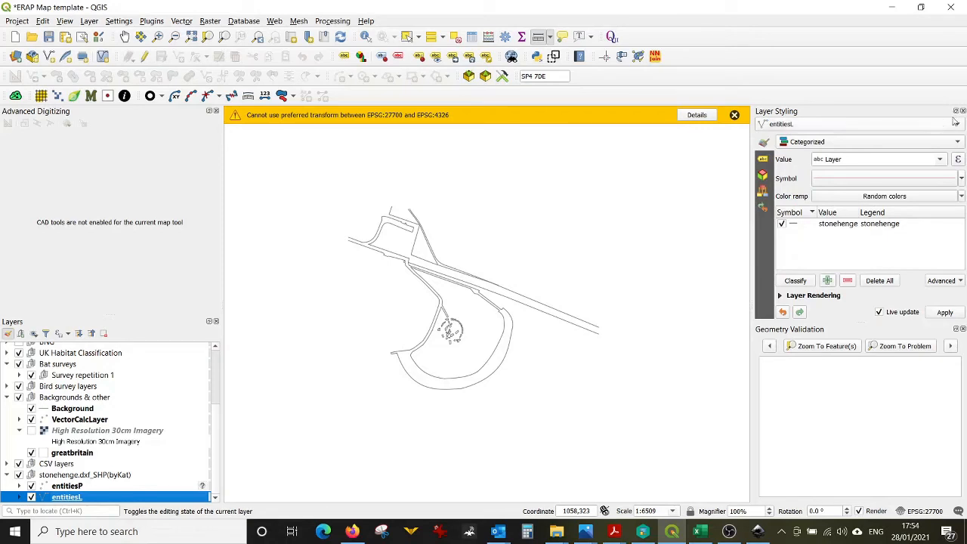
left_click(963, 111)
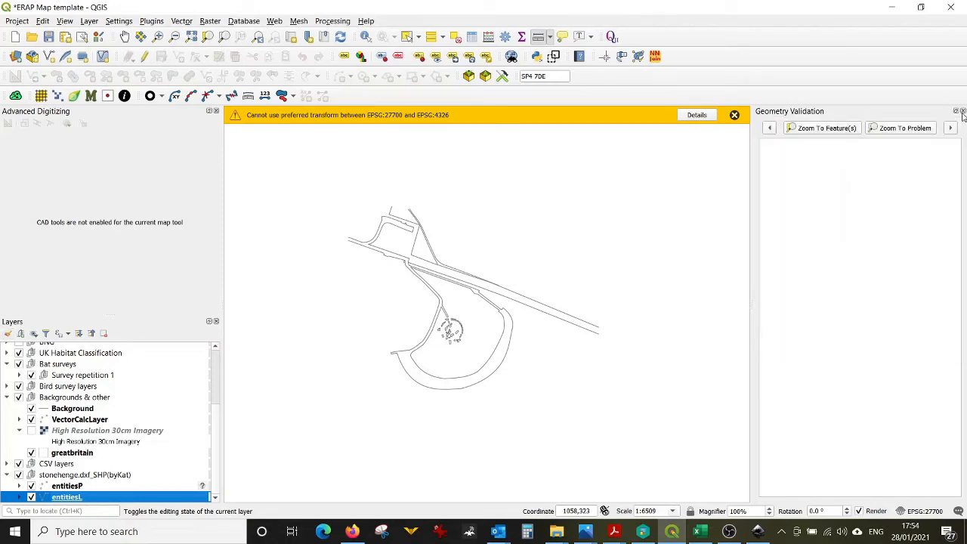
left_click(963, 111)
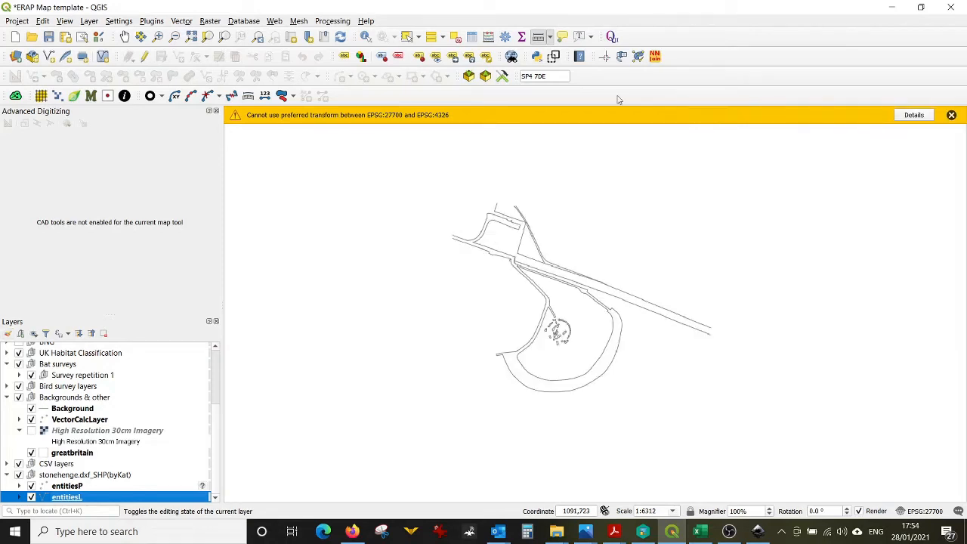
left_click(506, 37)
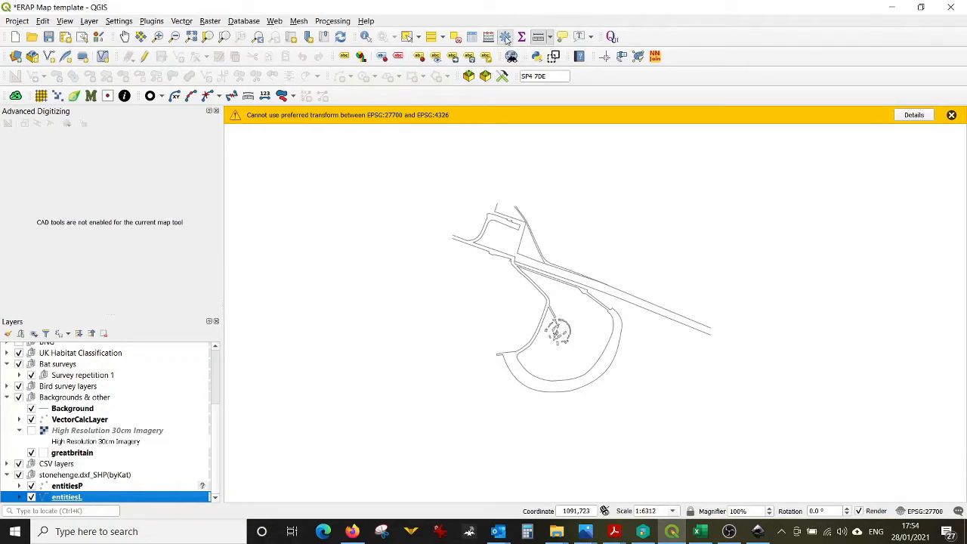
left_click(344, 23)
left_click(343, 25)
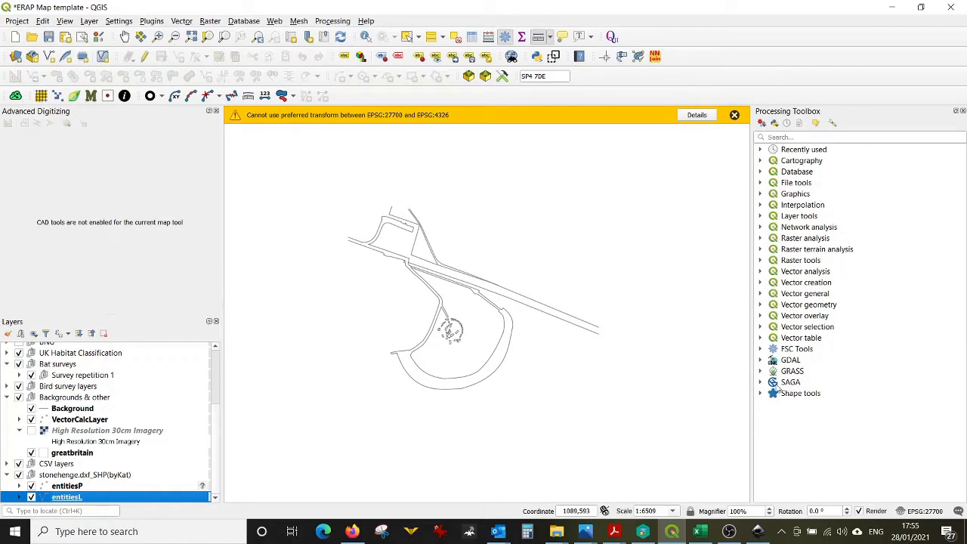
left_click(761, 382)
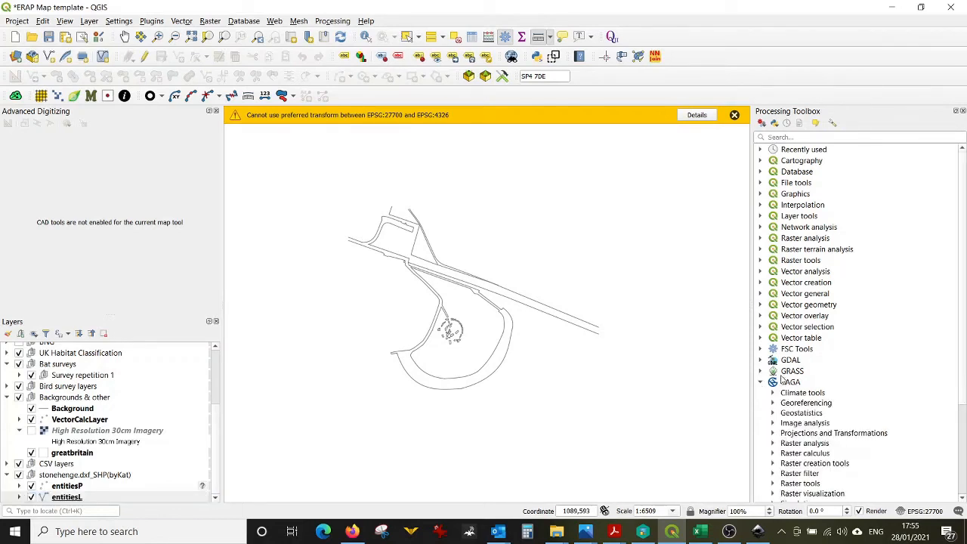
scroll(809, 389, "down", 4)
scroll(807, 392, "down", 2)
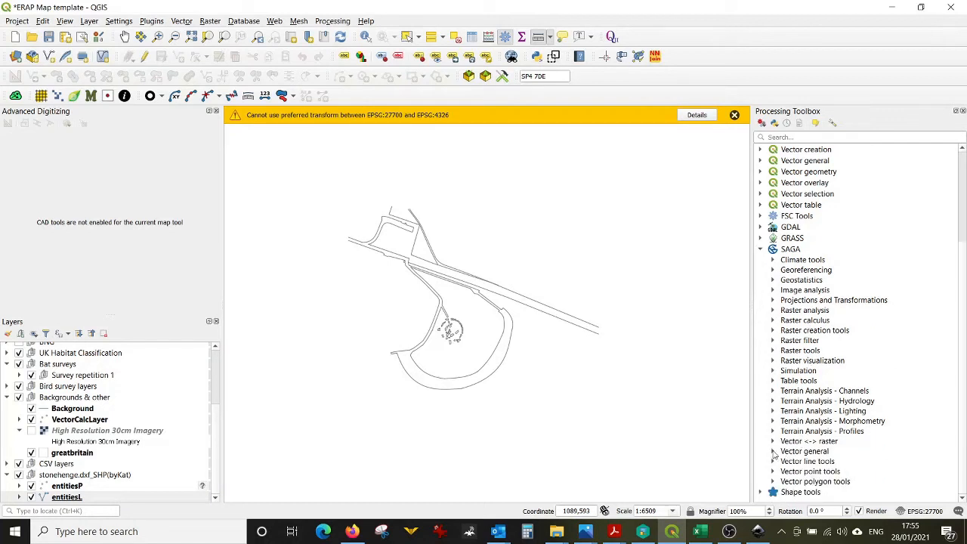
left_click(772, 451)
scroll(790, 416, "down", 2)
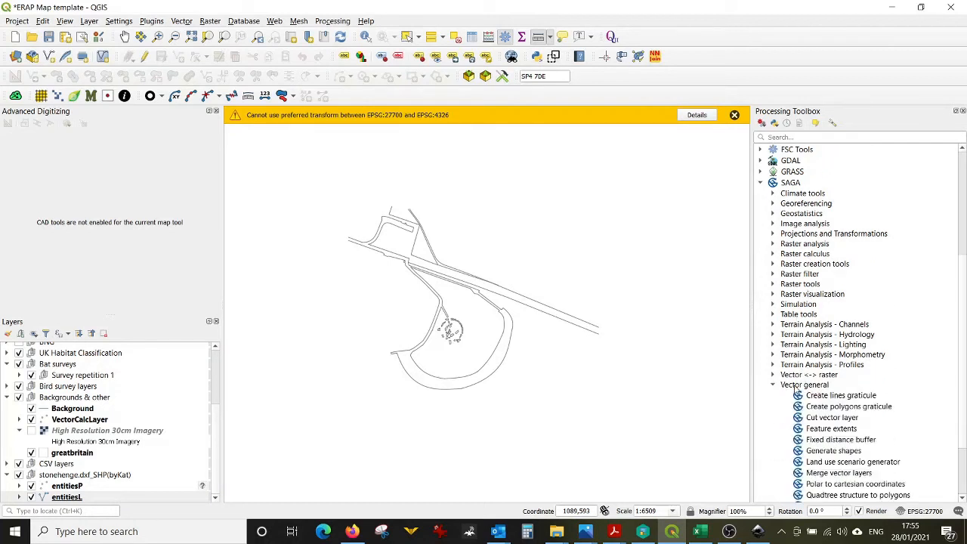
scroll(796, 389, "down", 2)
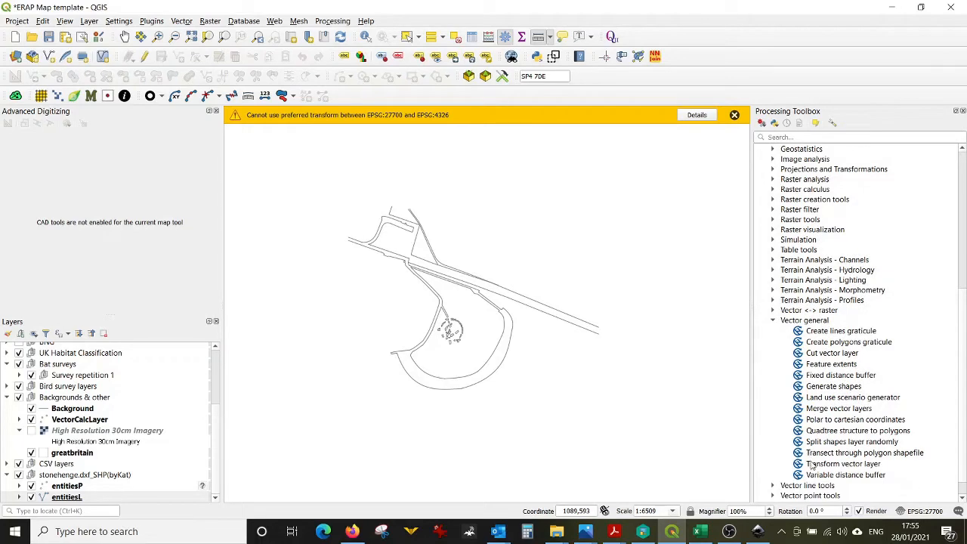
double_click(813, 465)
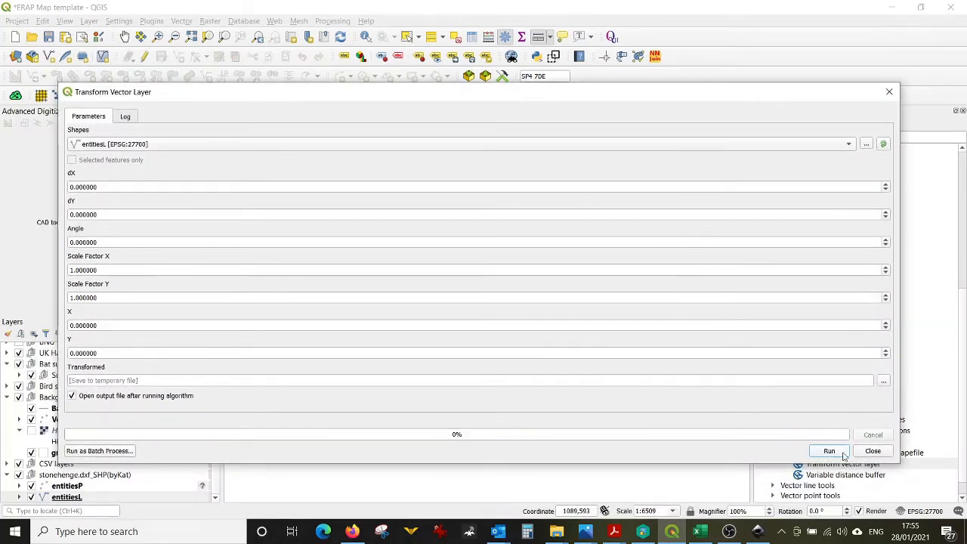
left_click(873, 451)
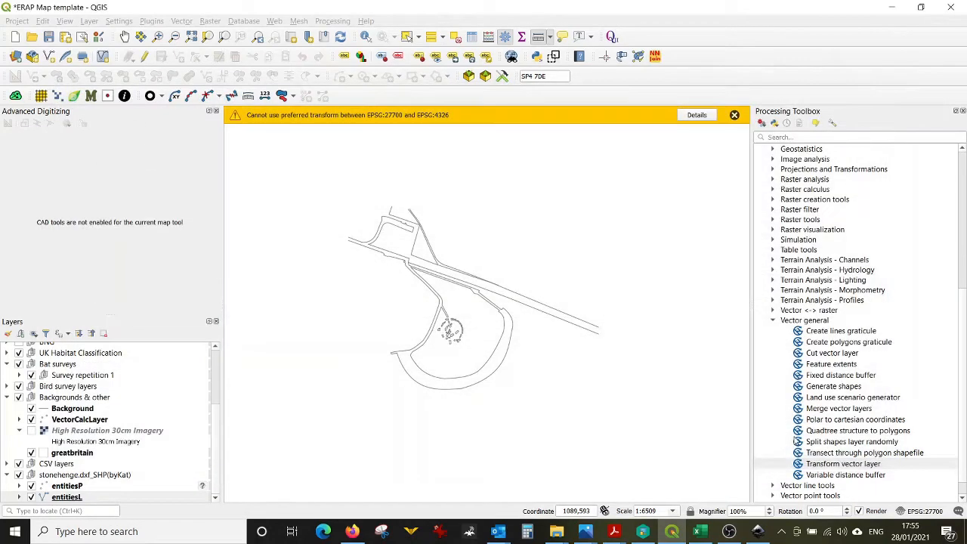
Step: Search the Processing Toolbox for transform and open the SAGA Transform vector layer tool
left_click(782, 137)
type("transform")
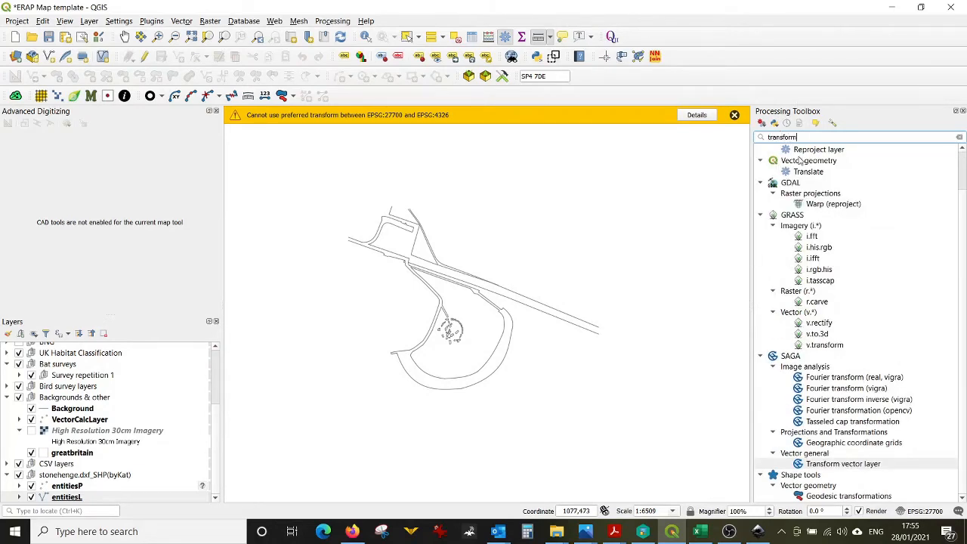
scroll(936, 200, "up", 2)
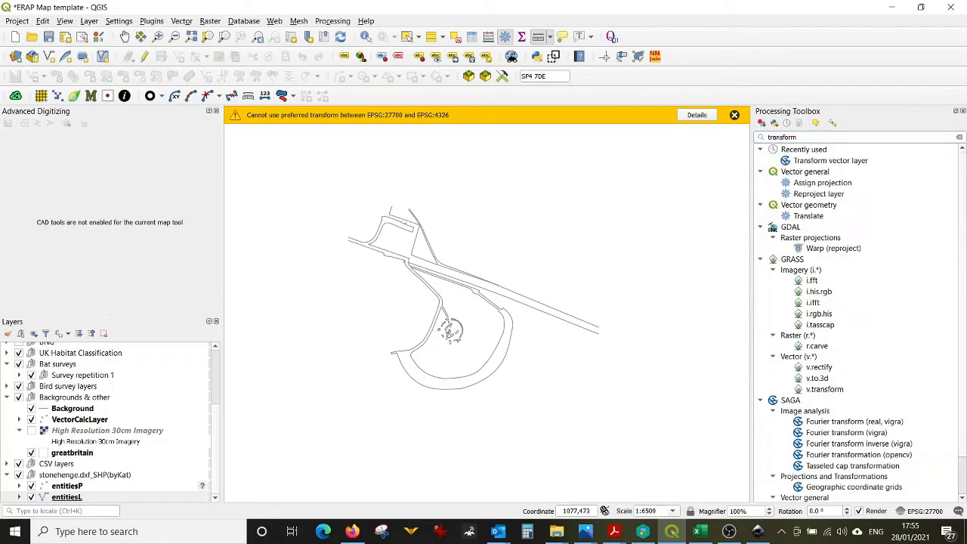
double_click(809, 161)
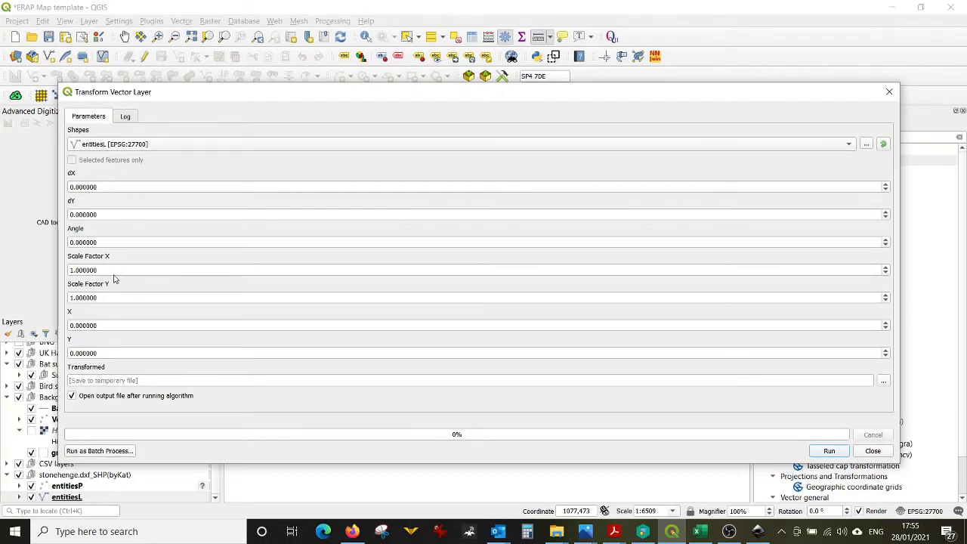
Step: Set Scale Factor X and Scale Factor Y for entitiesL to the 0.525950 ratio
left_click_drag(111, 269, 72, 270)
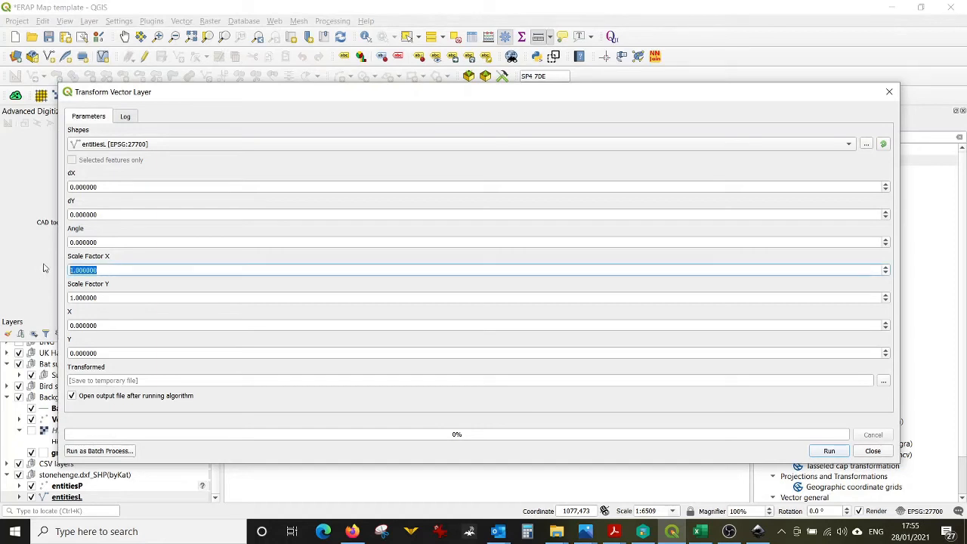
key("ctrl+v")
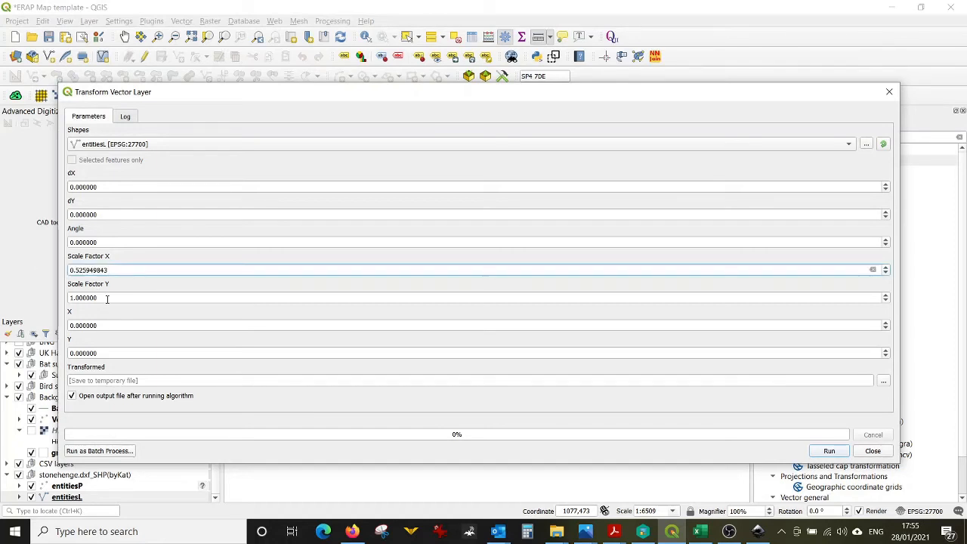
double_click(105, 298)
key("ctrl+v")
left_click(700, 532)
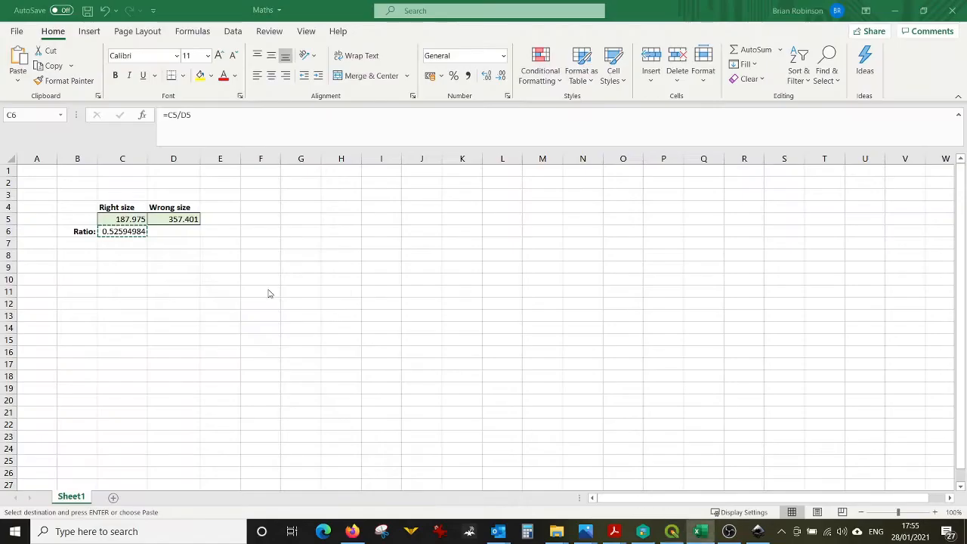
left_click(894, 10)
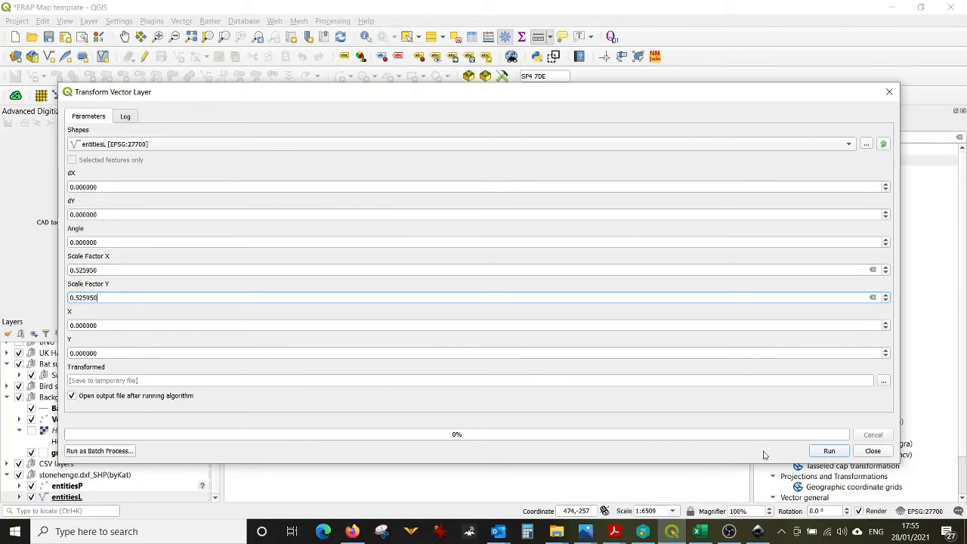
Step: Run the Transform Vector Layer tool and close its dialog
left_click(828, 453)
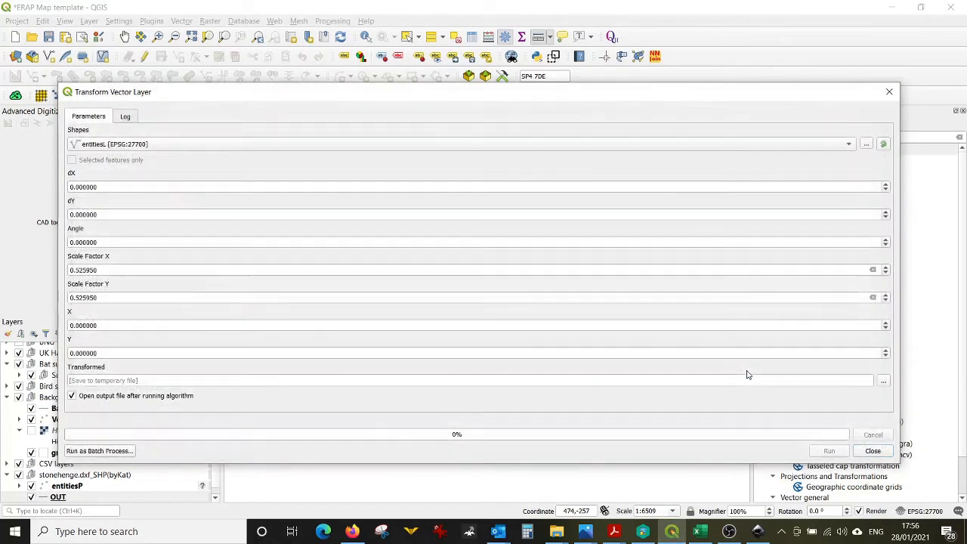
left_click(868, 455)
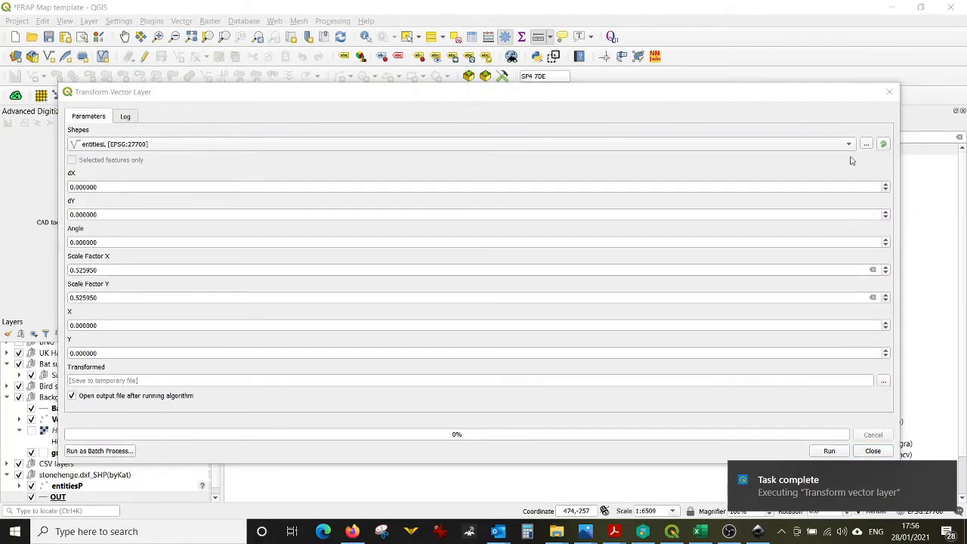
left_click(873, 452)
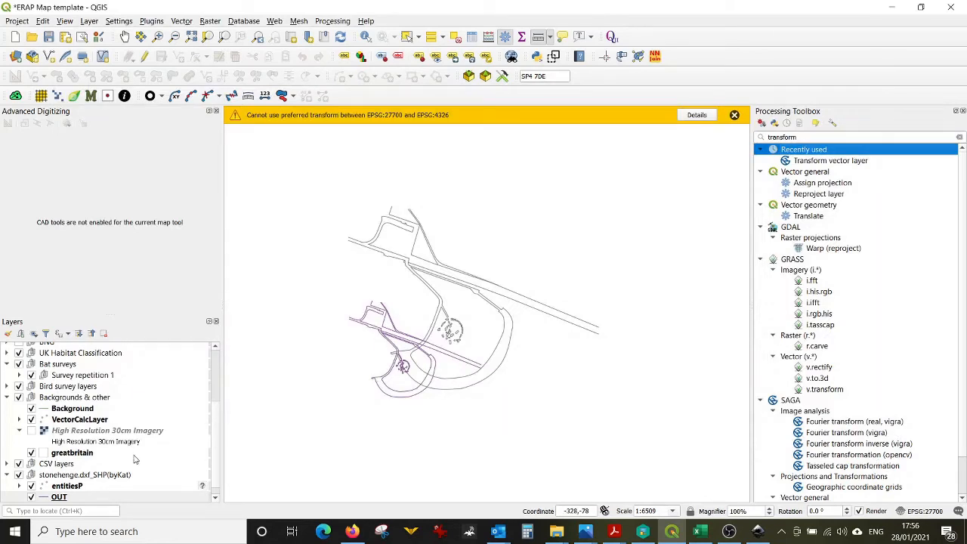
Step: Toggle the OUT layer's visibility to compare it with the original drawing
left_click(31, 497)
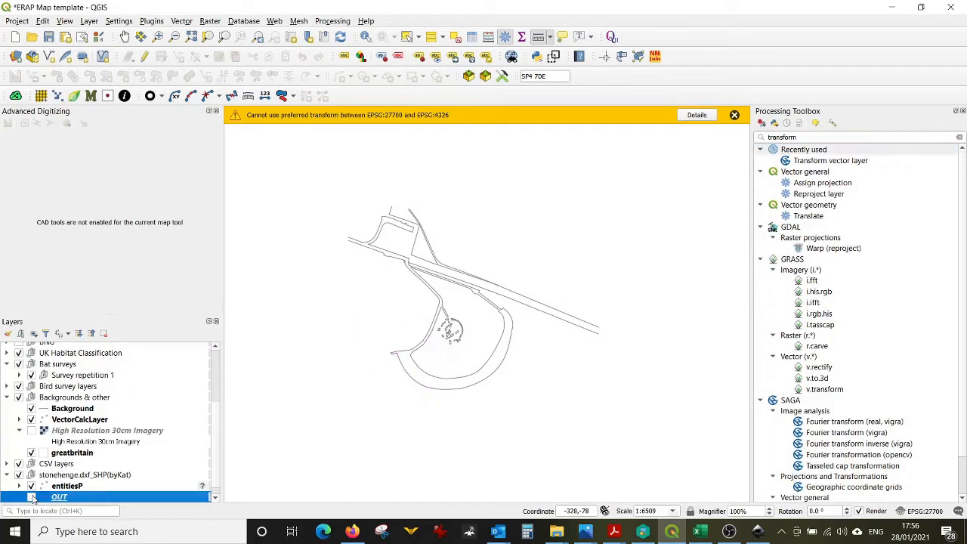
left_click(31, 497)
left_click(31, 497)
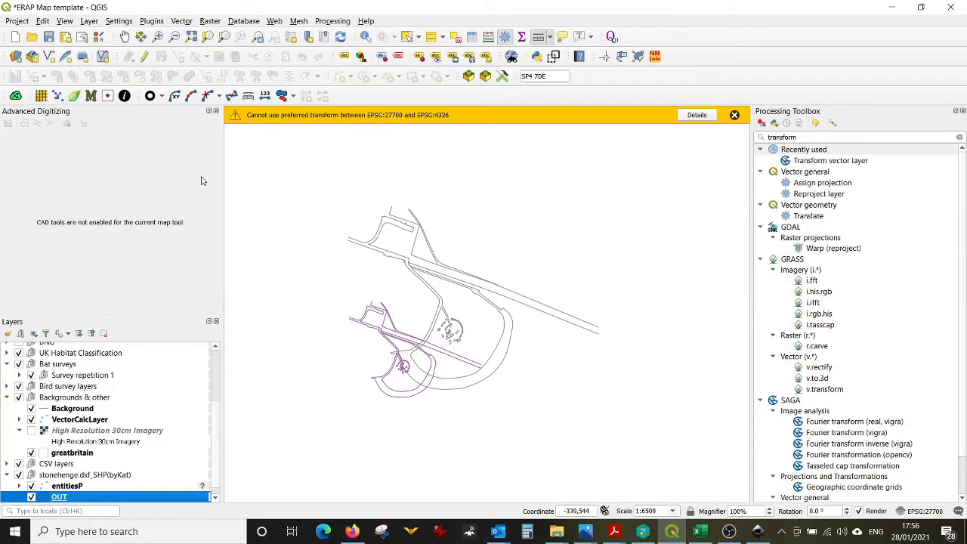
Step: Enable editing on the OUT layer and save the project
left_click(406, 36)
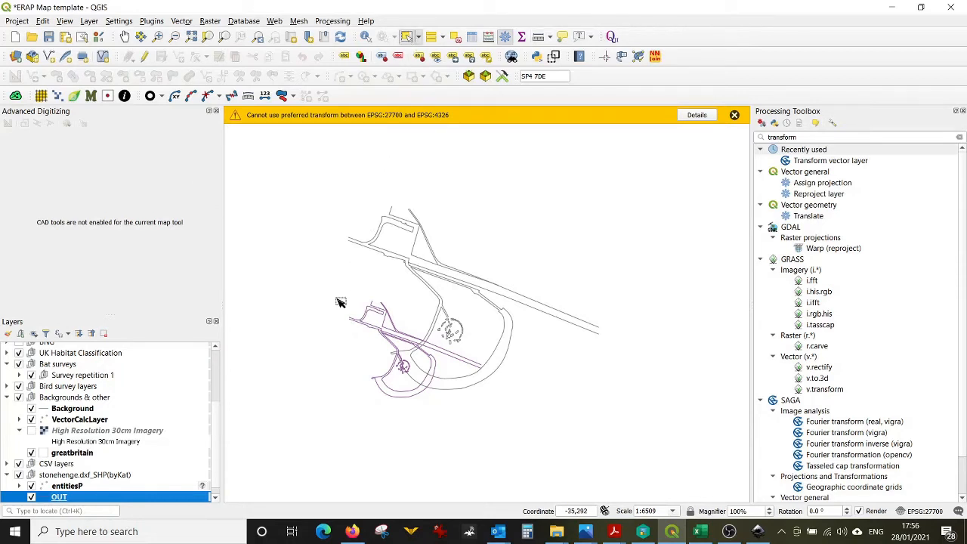
left_click(145, 58)
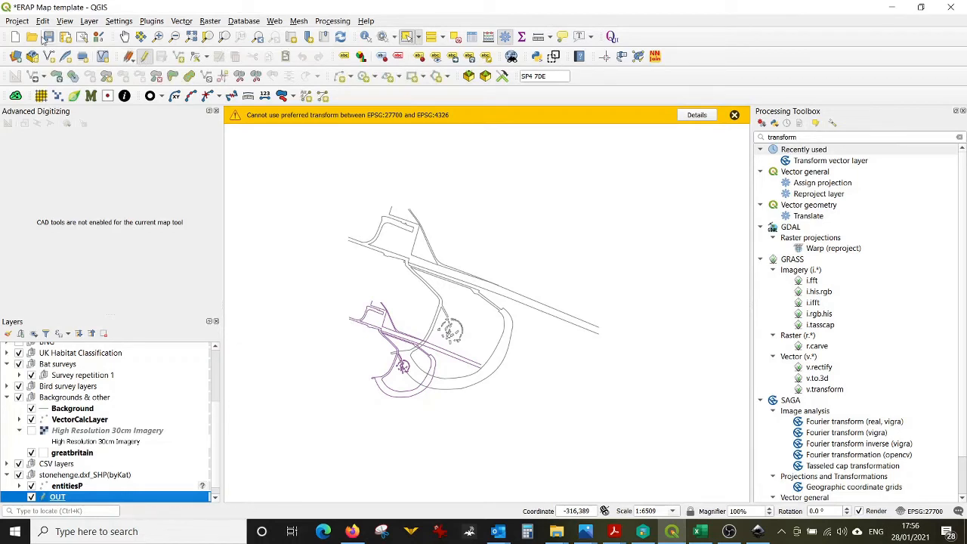
left_click(49, 37)
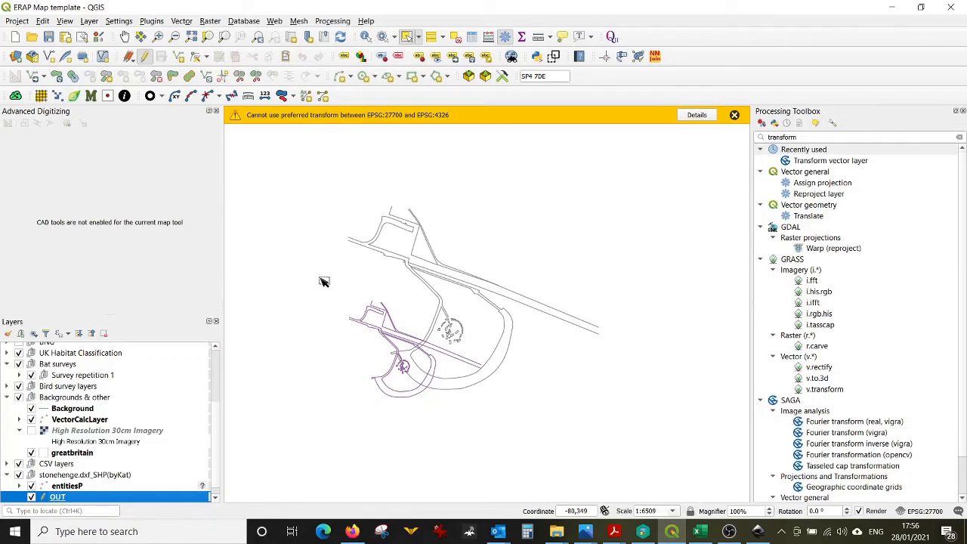
Step: Try to move all OUT features with the Move Feature tool from the car park corner to the matching spot at SP4 70E over the imagery
left_click_drag(324, 281, 505, 423)
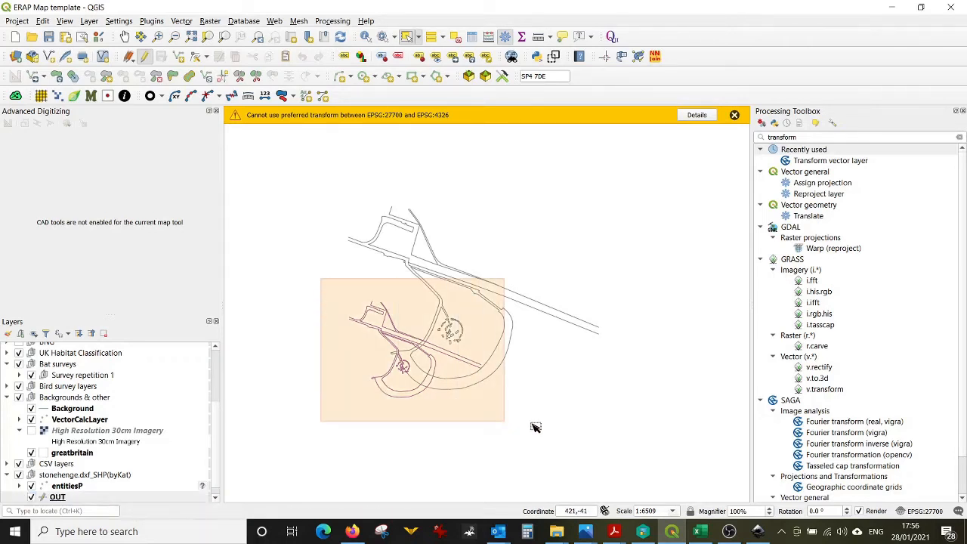
left_click(34, 81)
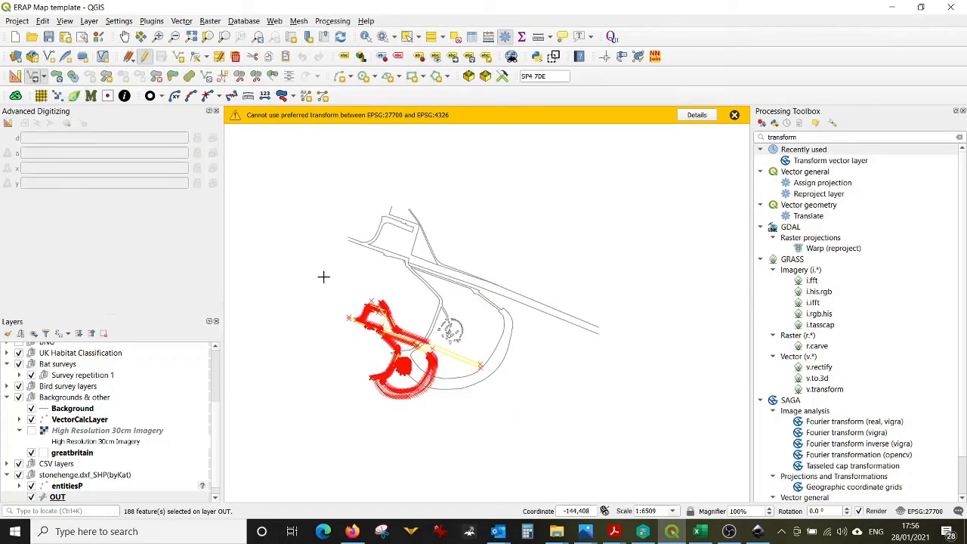
scroll(384, 318, "up", 3)
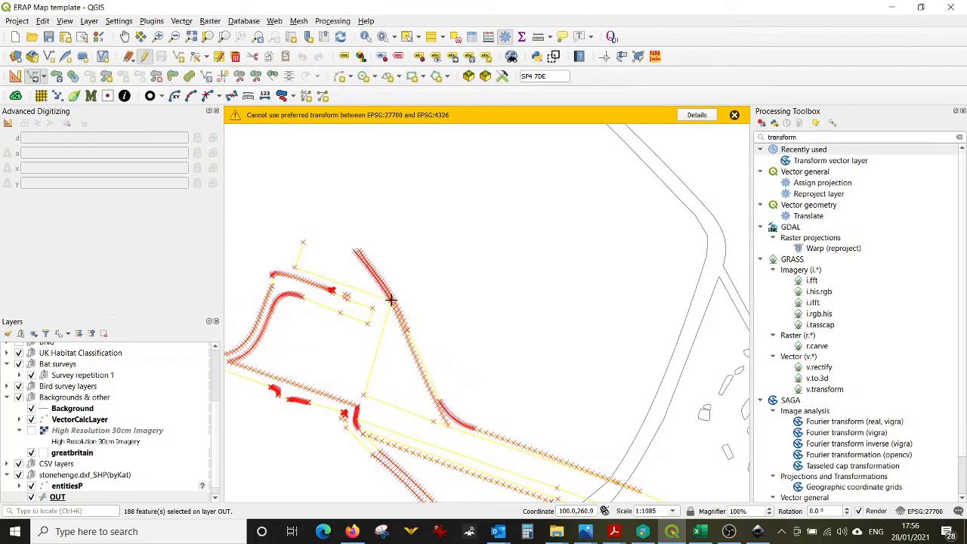
left_click(390, 300)
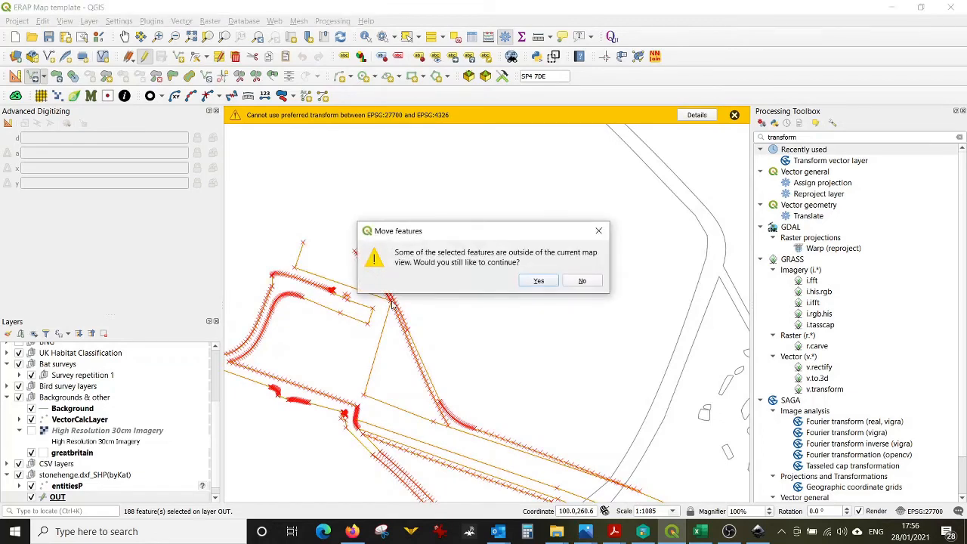
left_click(539, 282)
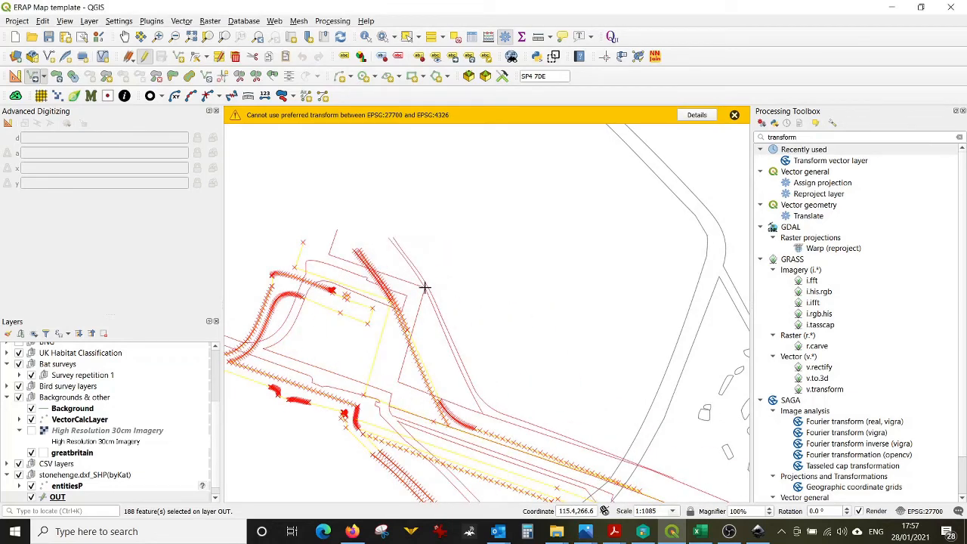
scroll(408, 303, "down", 6)
scroll(389, 320, "down", 3)
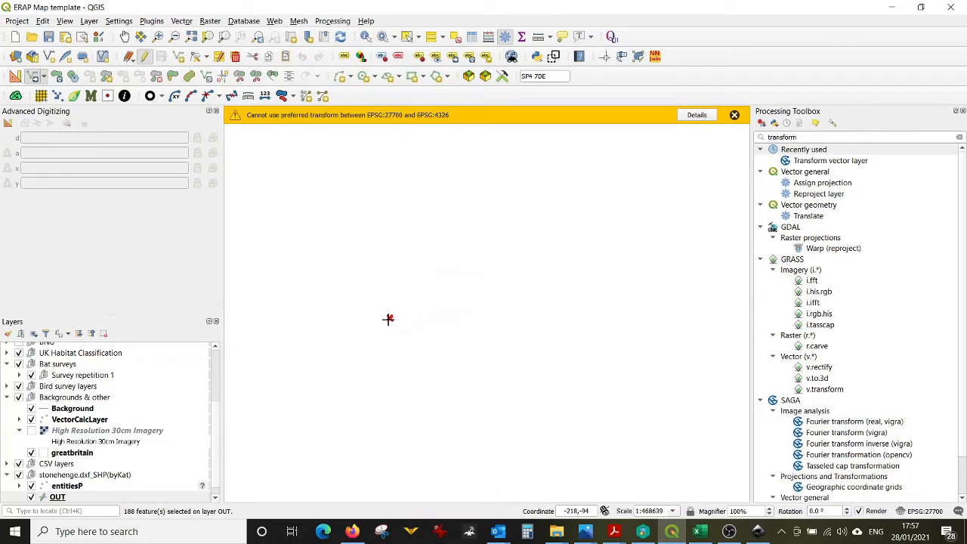
scroll(388, 319, "down", 3)
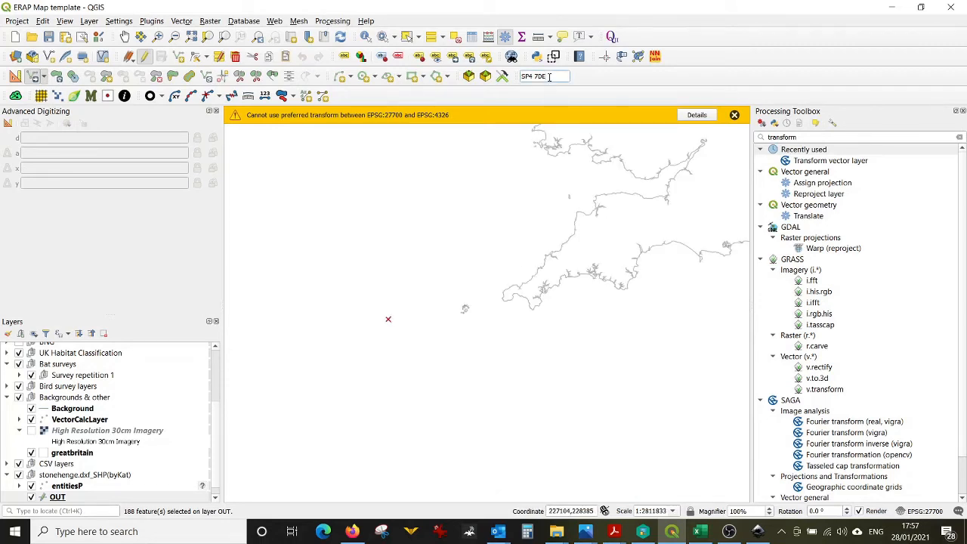
key("ctrl+j")
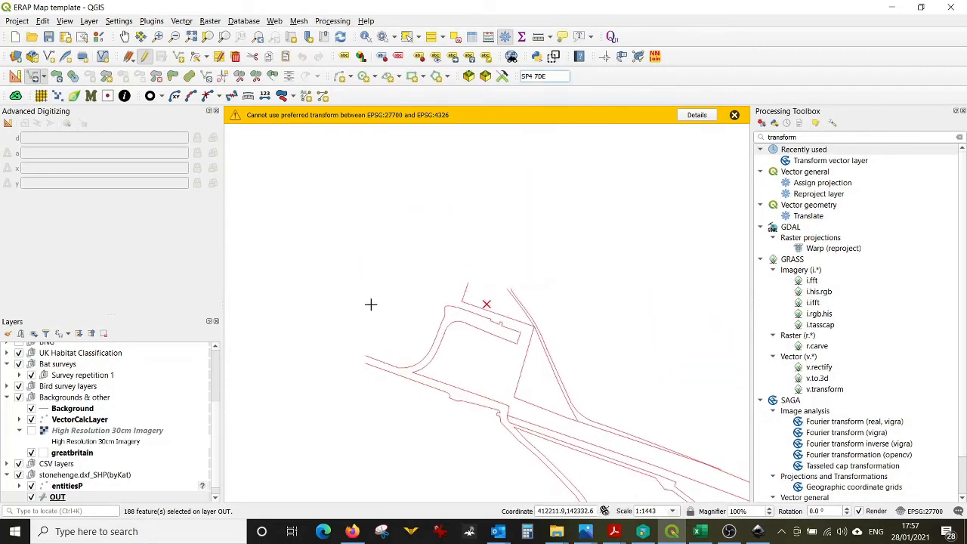
left_click(30, 431)
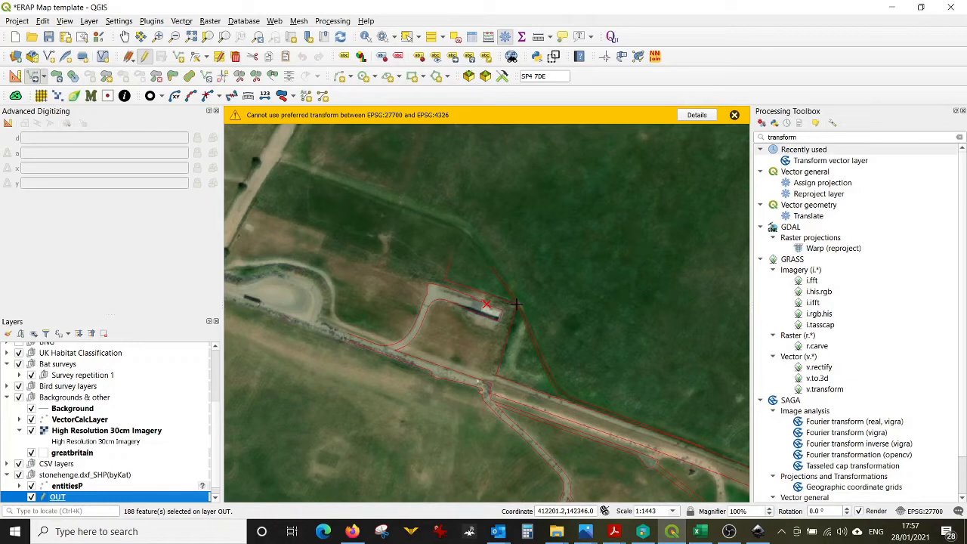
left_click(516, 304)
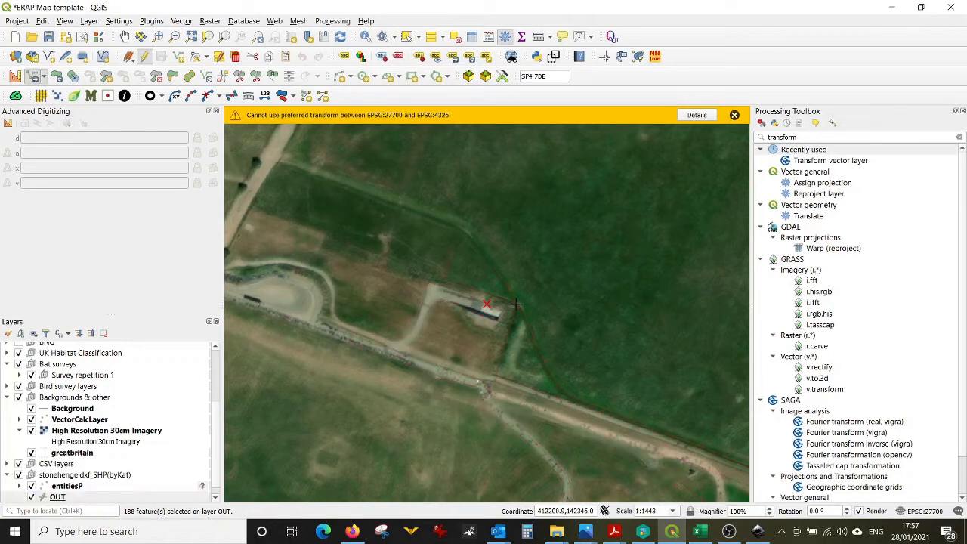
Step: Zoom to the OUT layer with the imagery hidden and clear the feature selection
right_click(91, 498)
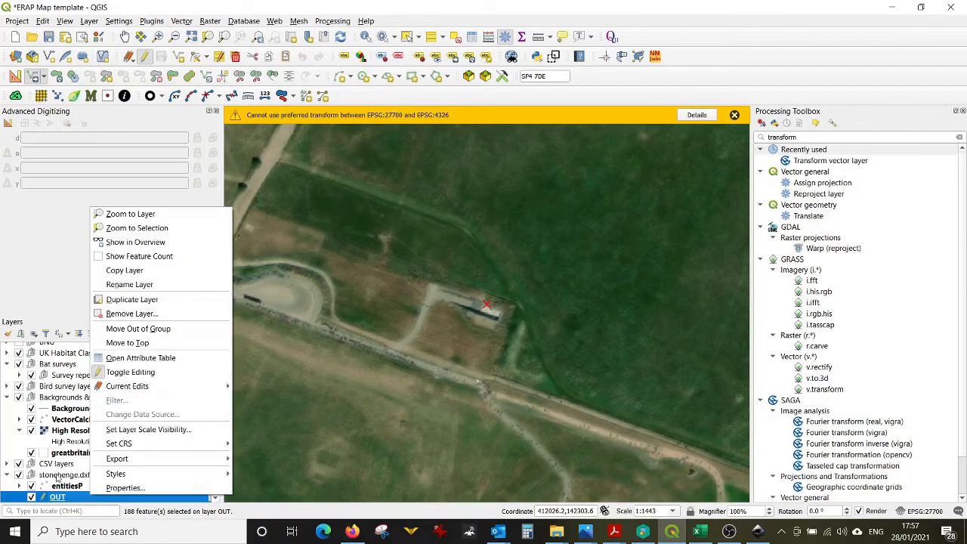
left_click(31, 431)
right_click(68, 495)
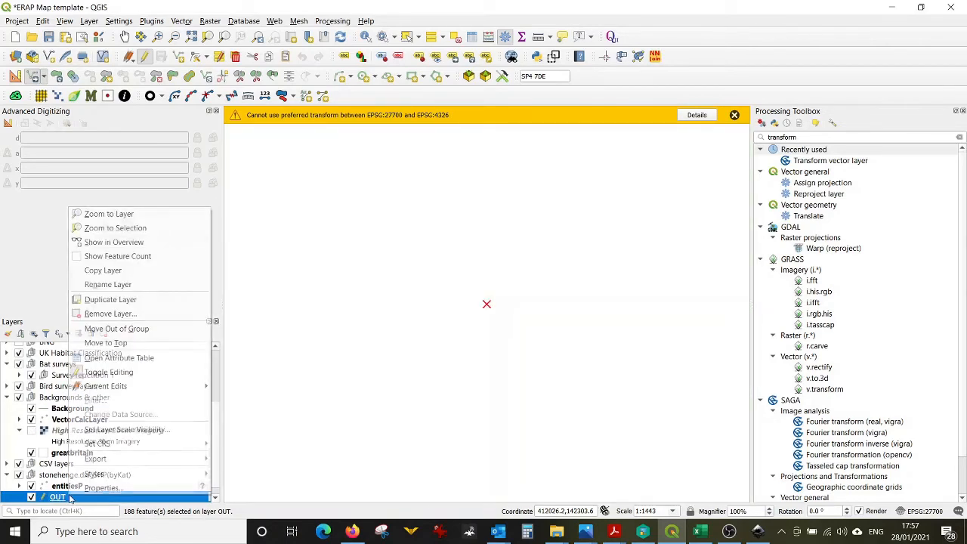
left_click(115, 215)
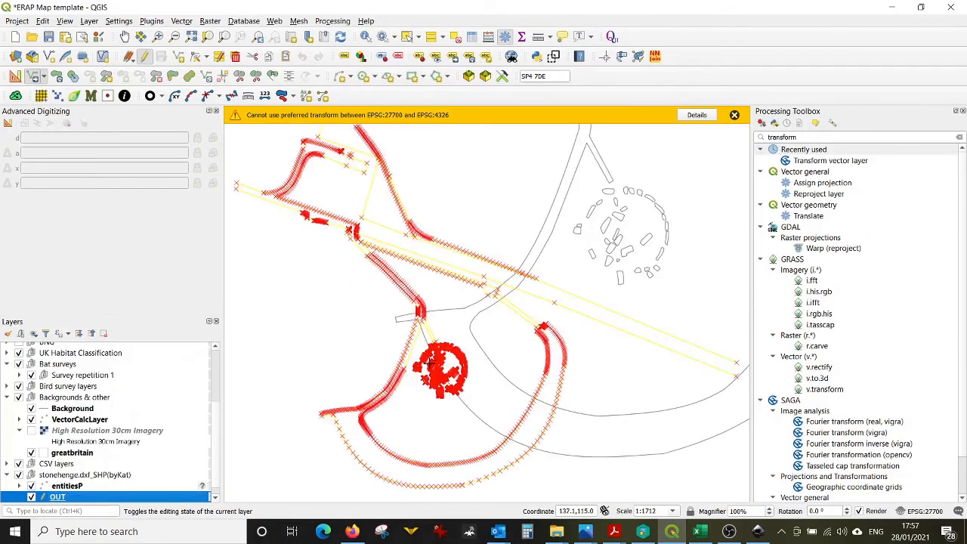
scroll(427, 349, "down", 1)
left_click(458, 39)
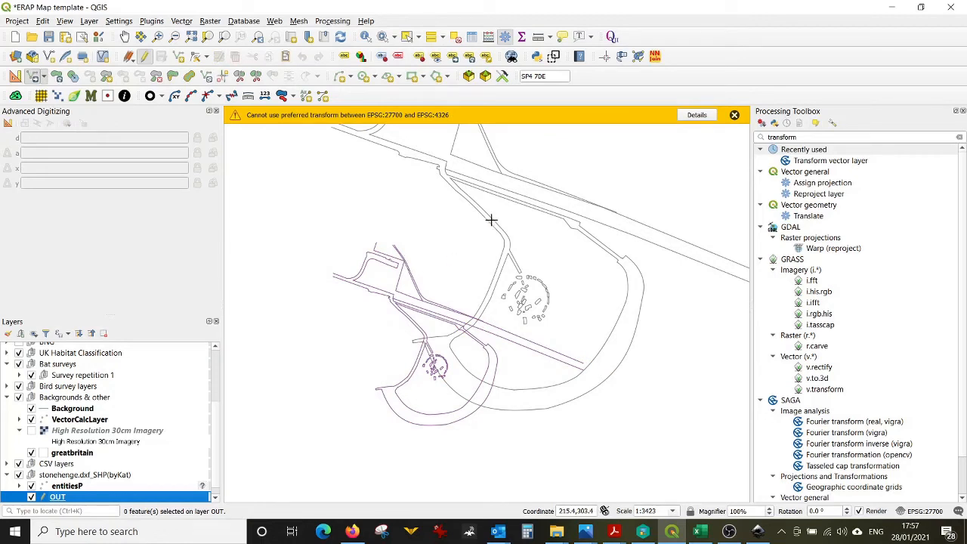
Step: Search the plugin manager's full list for the Move Features plugin and close it
left_click(555, 58)
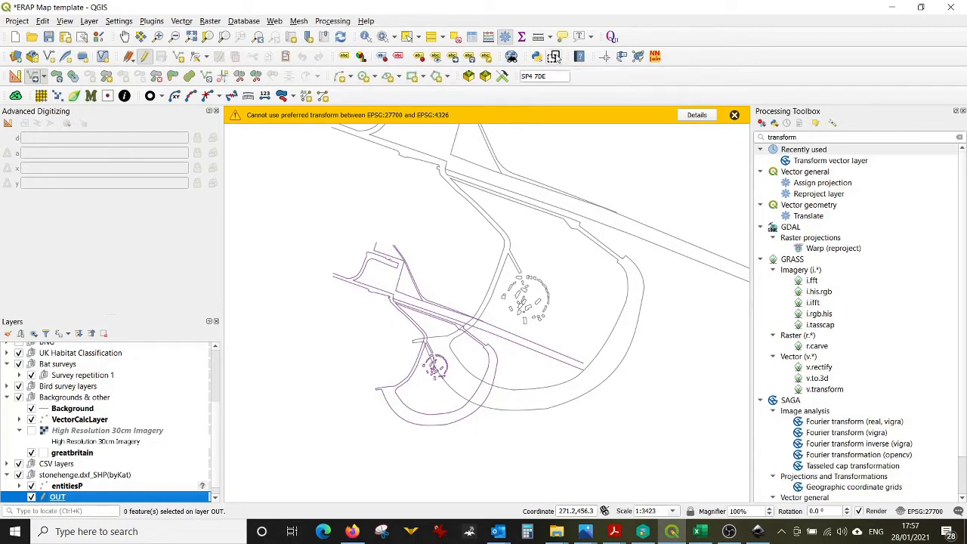
left_click(151, 21)
left_click(163, 35)
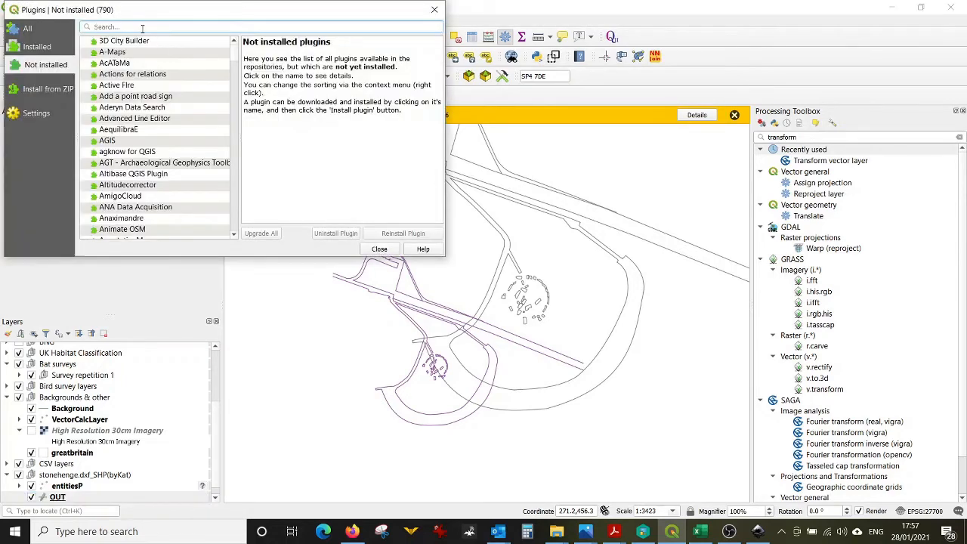
type("move")
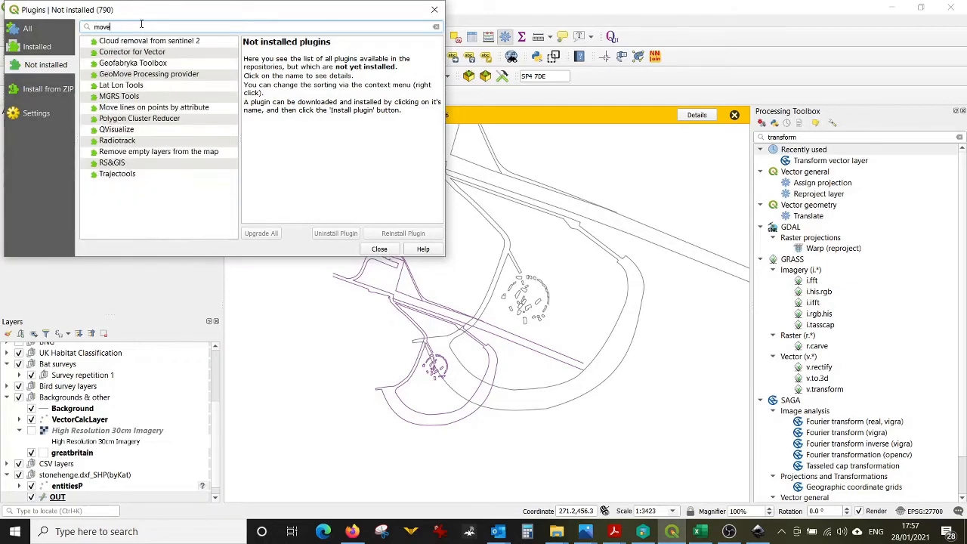
left_click(23, 31)
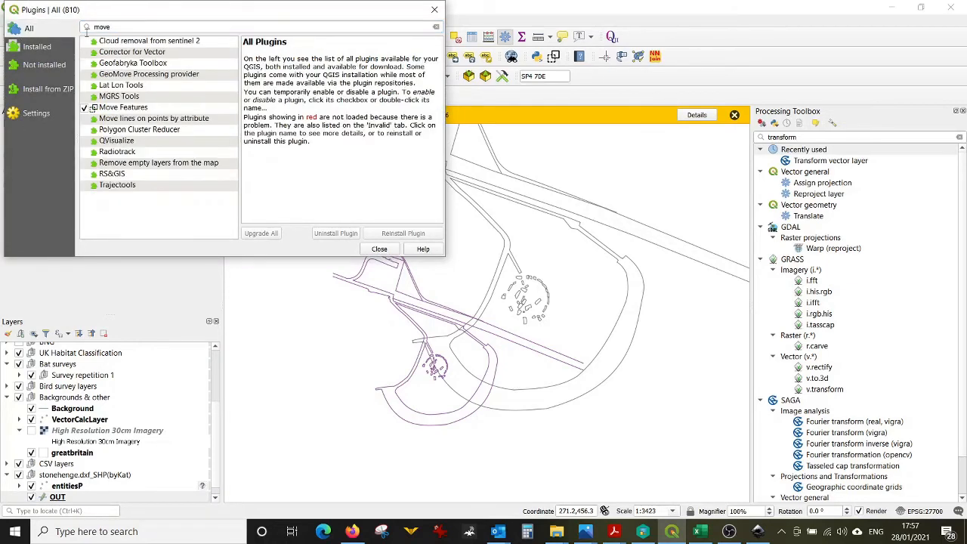
left_click(379, 248)
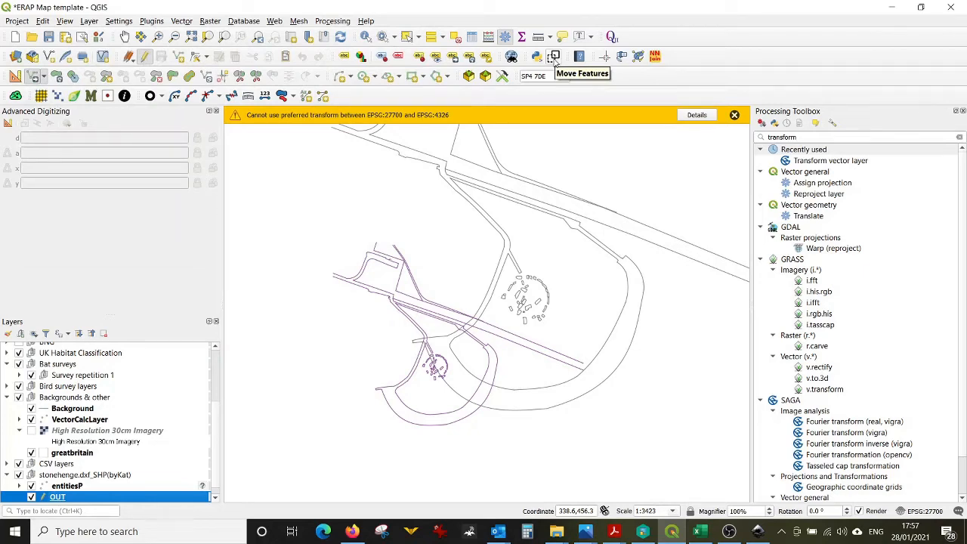
Step: Open the Move Features plugin, choose OUT as the features to be moved, and use the Select From Canvas method
left_click(554, 57)
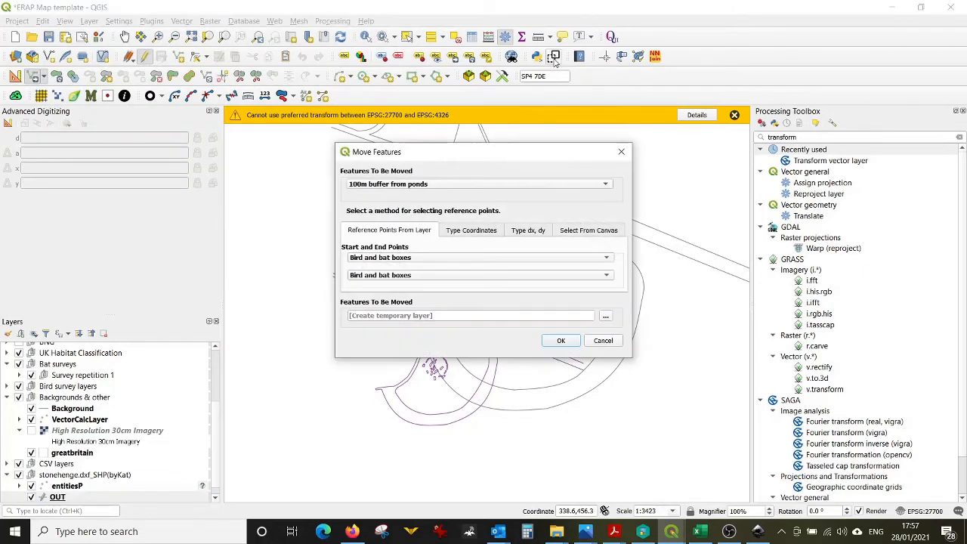
left_click(383, 186)
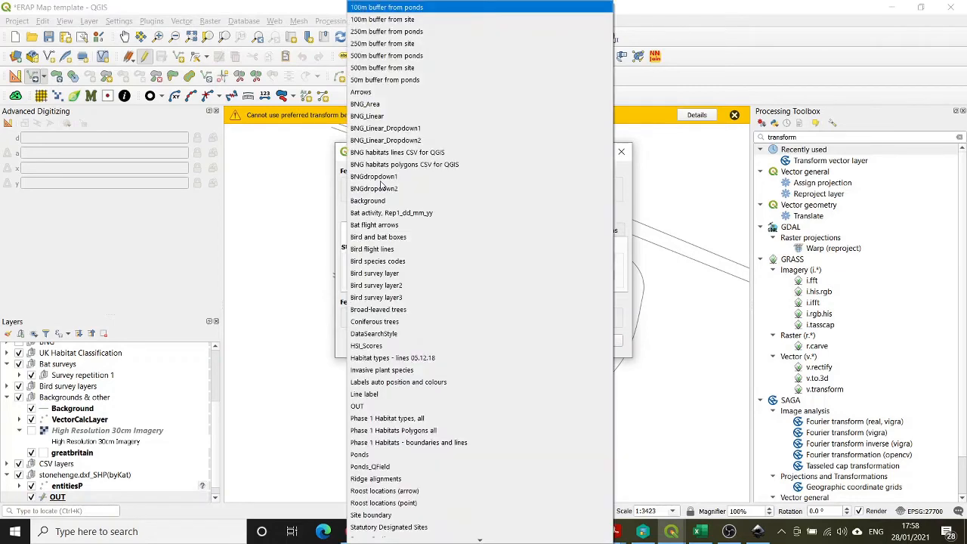
left_click(393, 406)
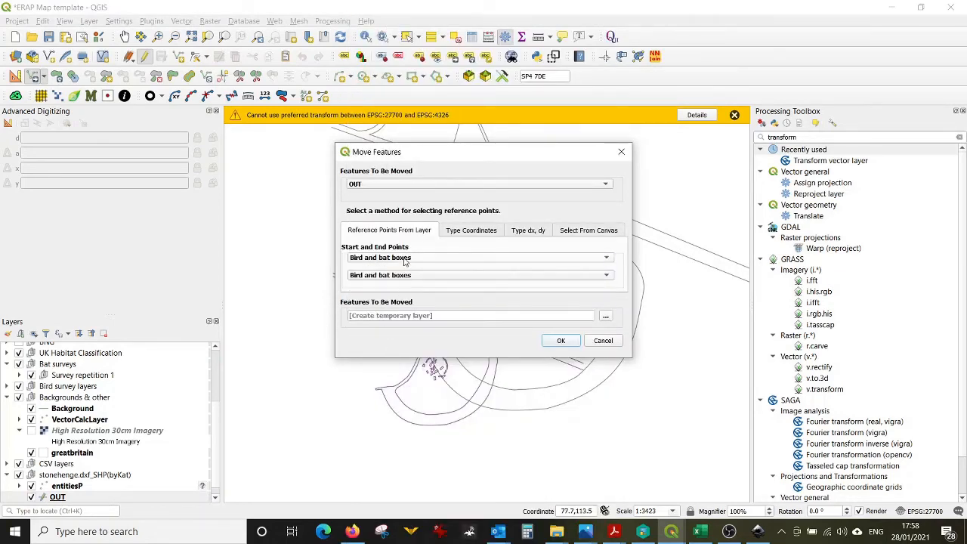
left_click(572, 233)
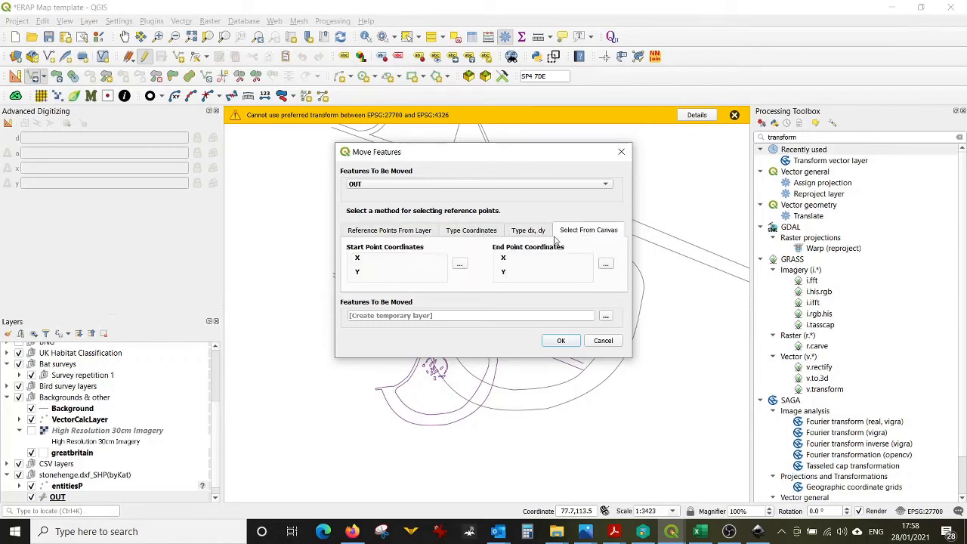
Step: Pick the start point at the drawing's car park corner and the end point at the matching corner on the imagery
left_click(460, 266)
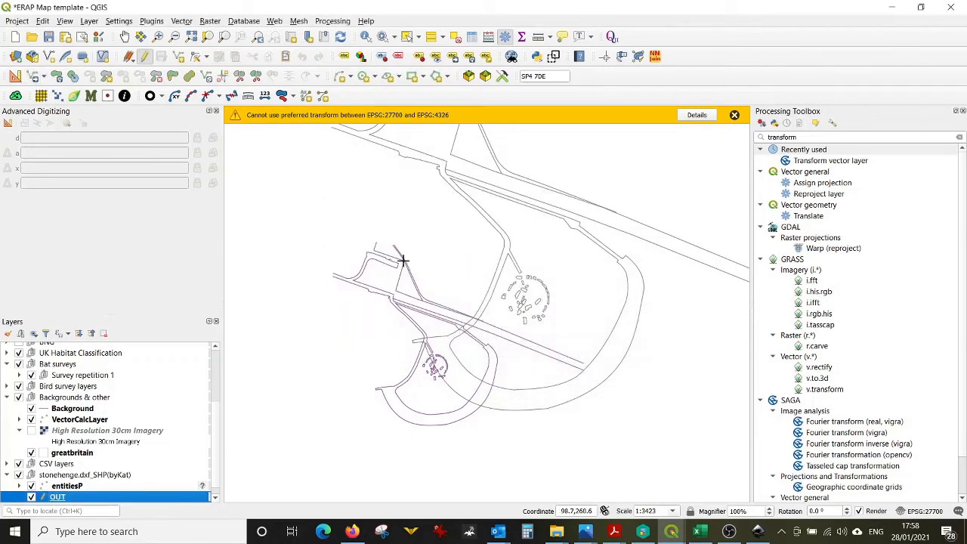
left_click(403, 261)
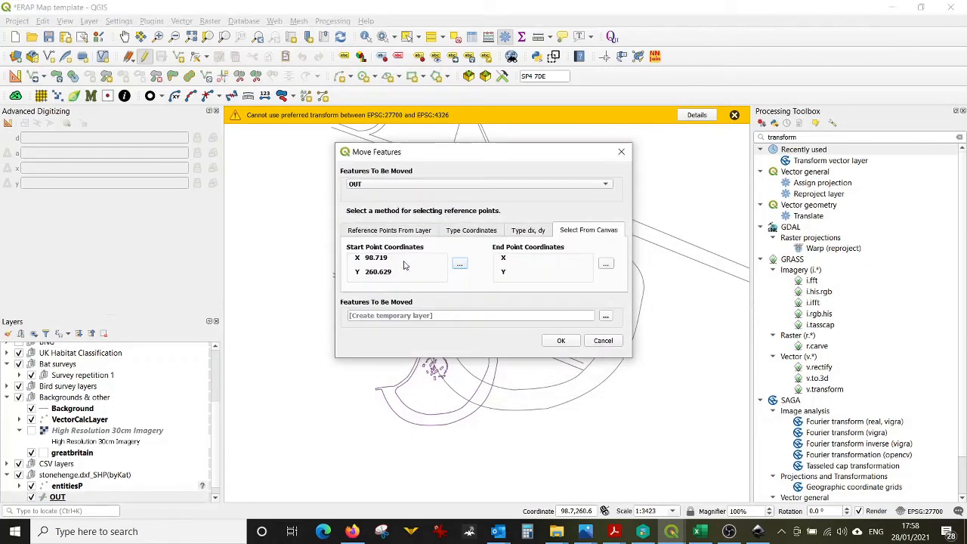
left_click(606, 265)
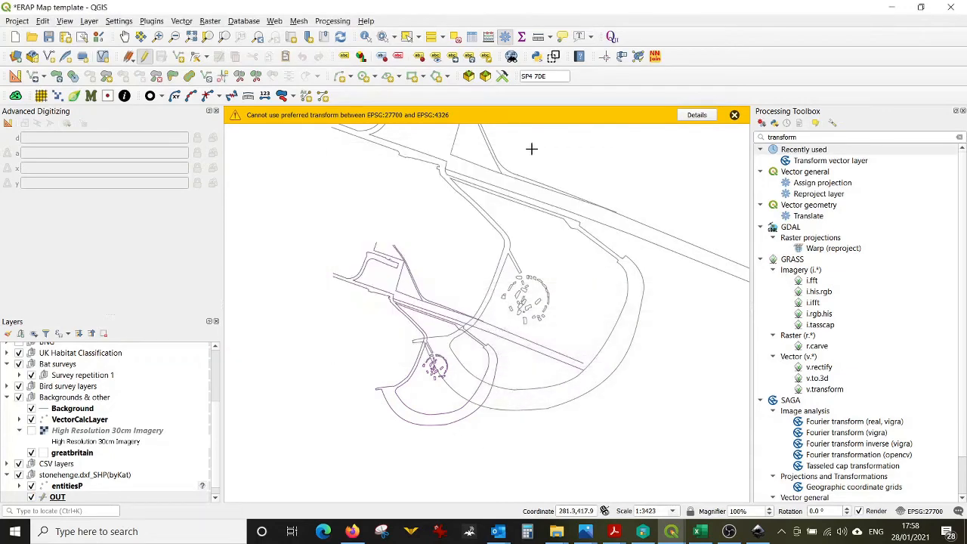
key("Return")
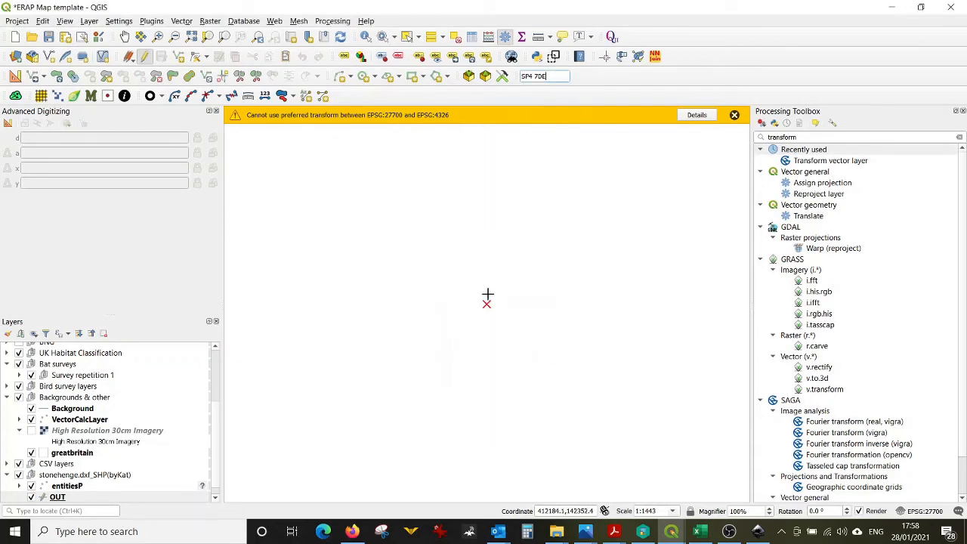
left_click(31, 430)
left_click(514, 304)
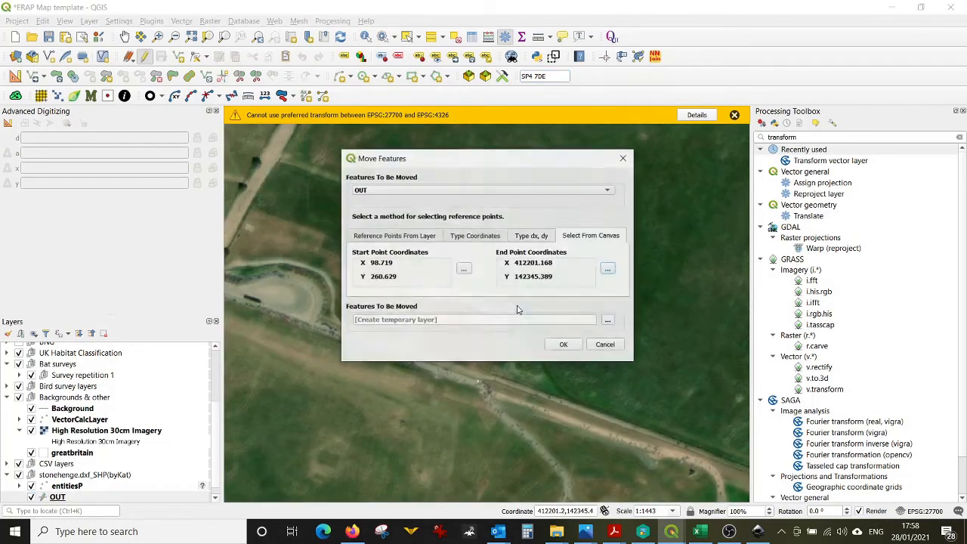
Step: Run the move and drag the moved layer above High Resolution 30cm Imagery in the layer list
left_click(560, 340)
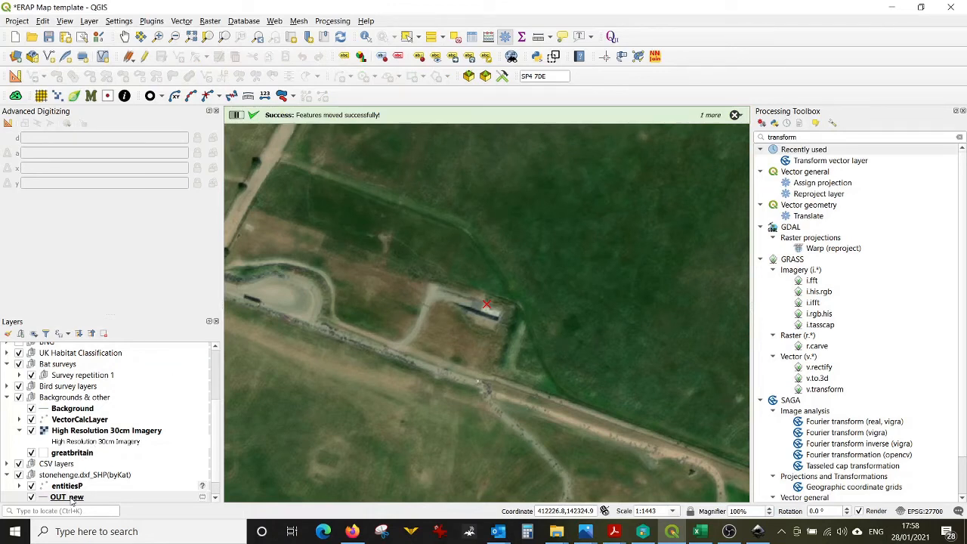
left_click_drag(72, 497, 97, 431)
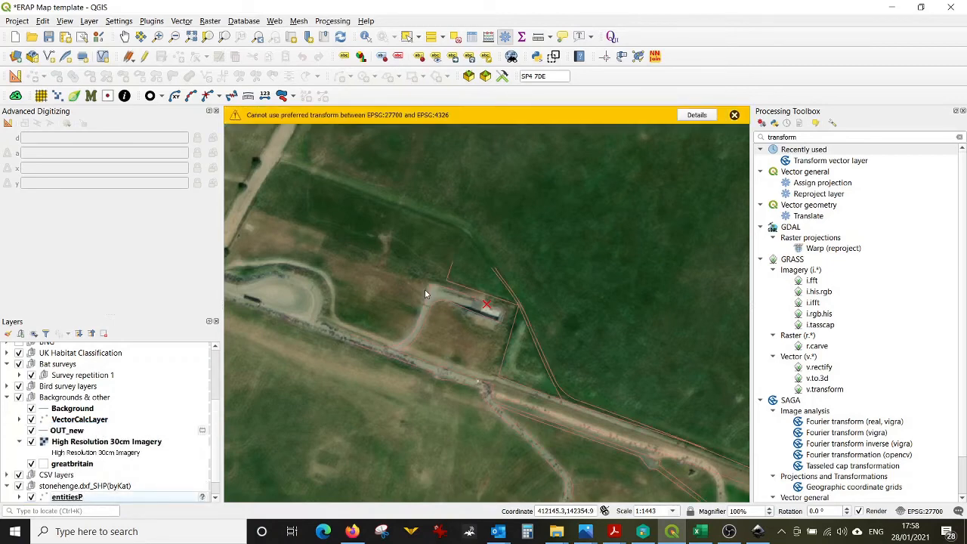
Step: Toggle the imagery to compare it with the moved drawing, and save the project
scroll(424, 290, "down", 1)
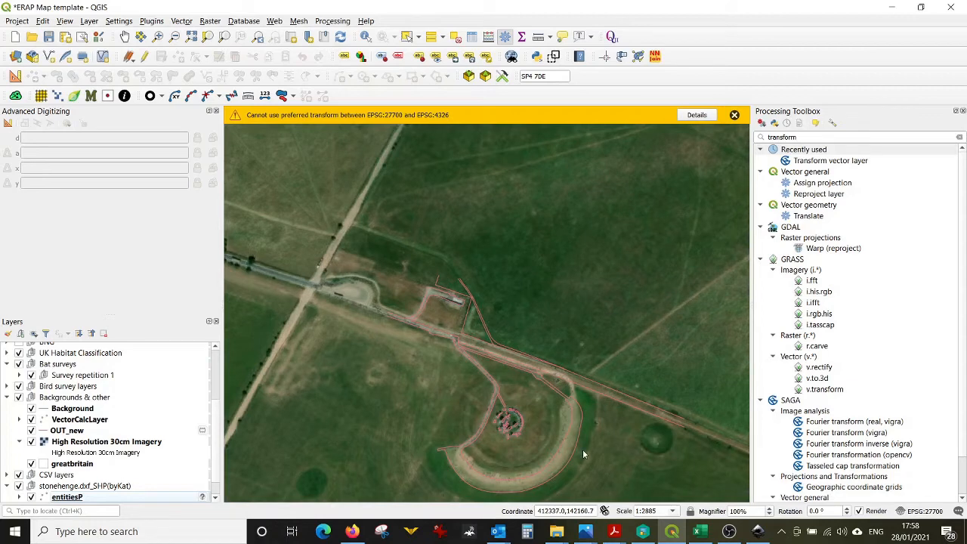
scroll(582, 449, "up", 1)
scroll(442, 386, "down", 1)
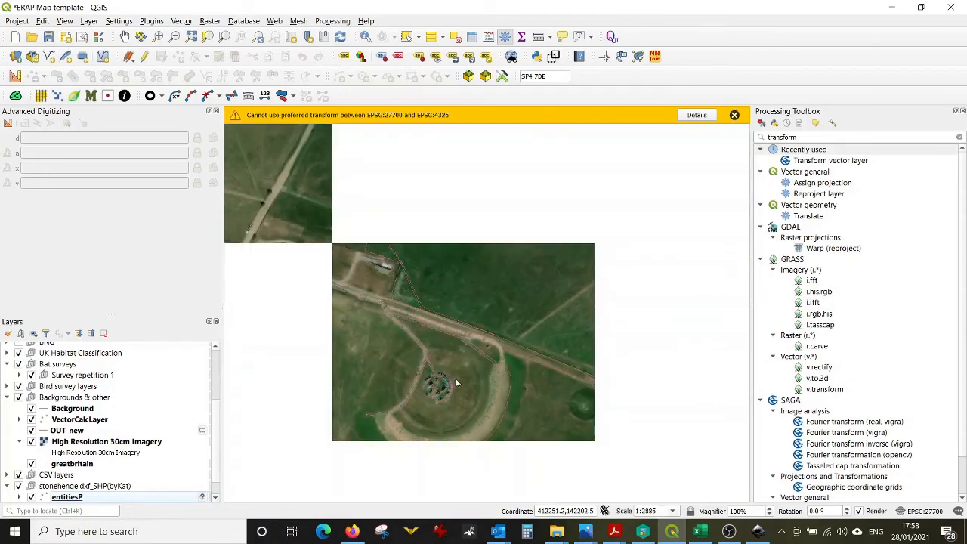
left_click(31, 441)
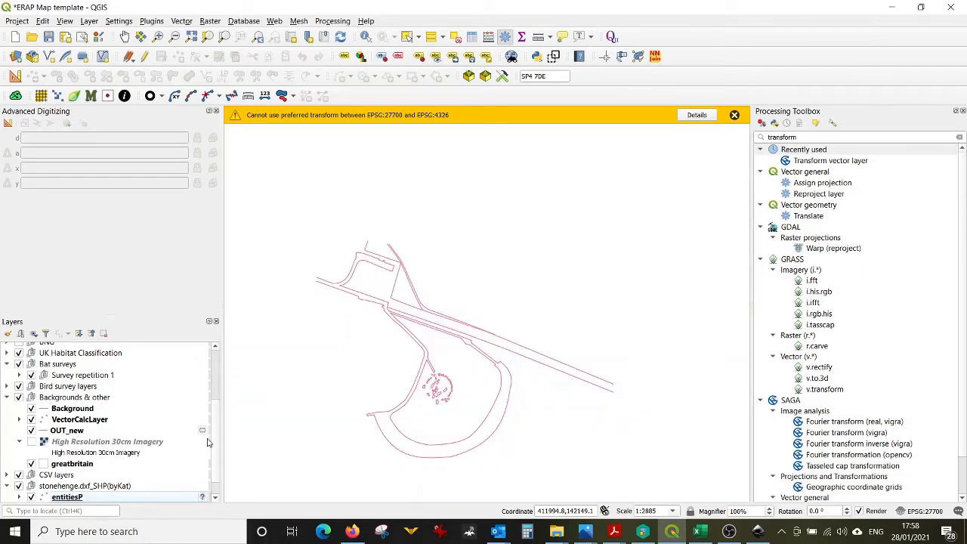
left_click(32, 442)
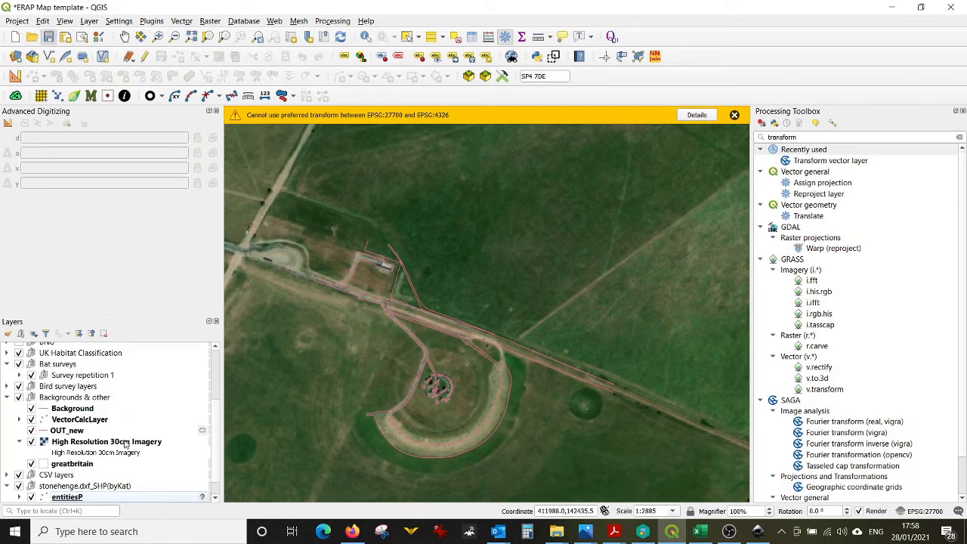
key("ctrl+s")
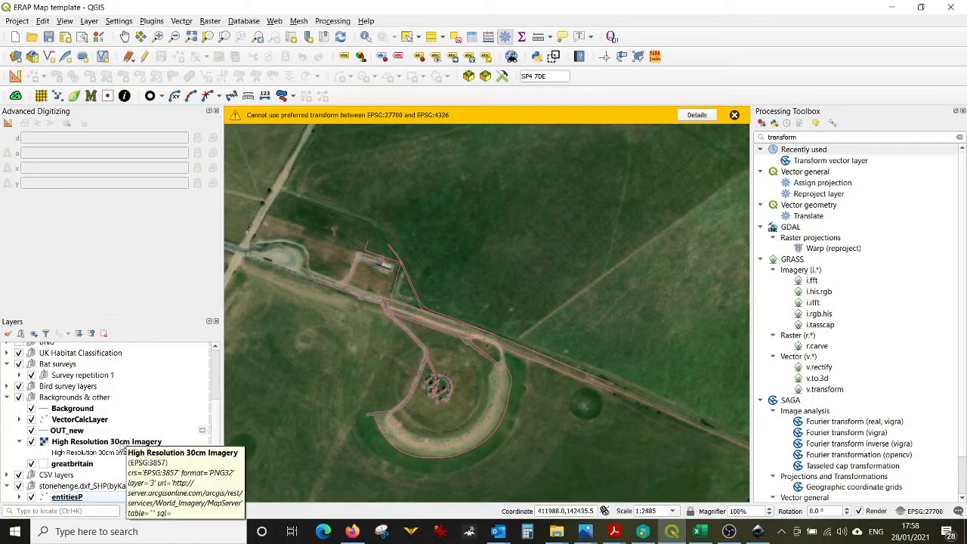
Step: Export the moved OUT_new layer as a GeoPackage named baseplan and add it to the map
left_click(80, 430)
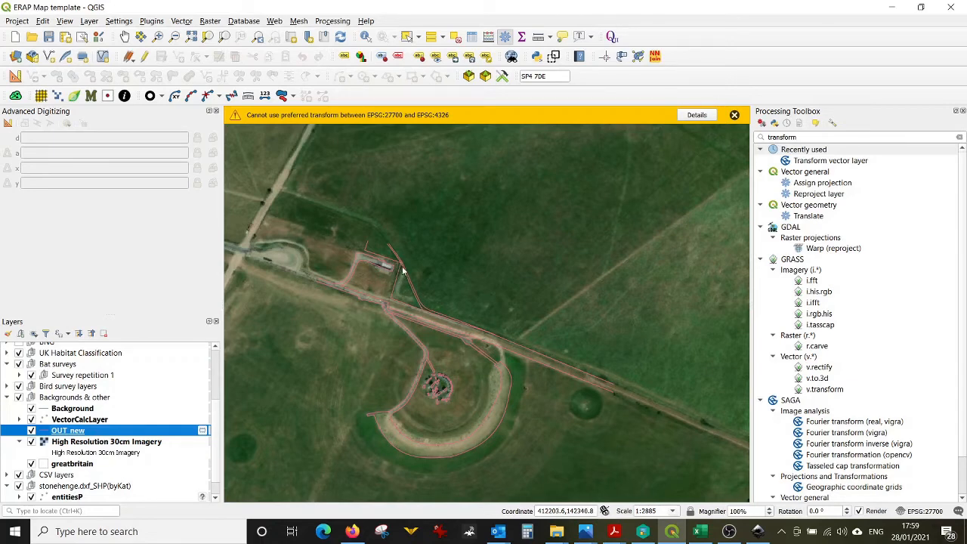
scroll(468, 364, "up", 2)
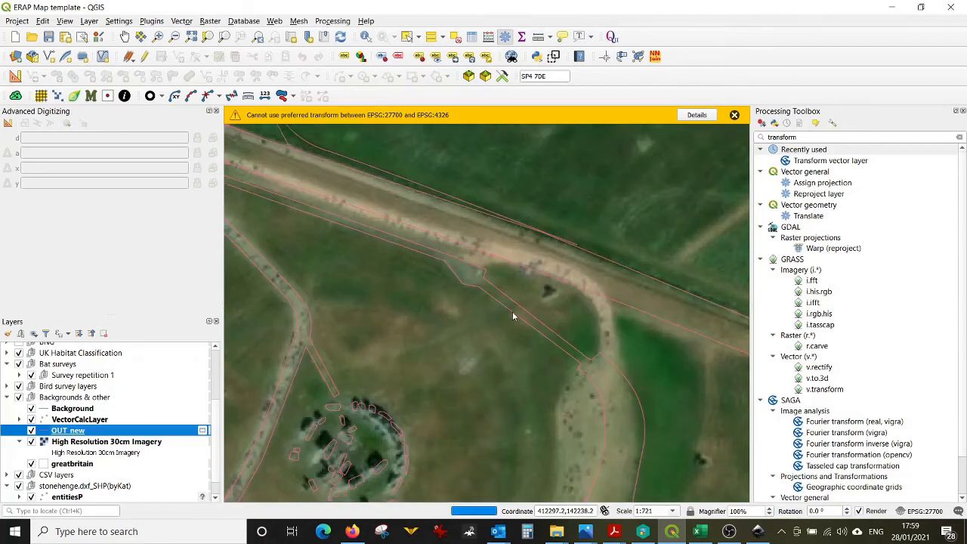
scroll(512, 316, "up", 1)
scroll(512, 316, "down", 2)
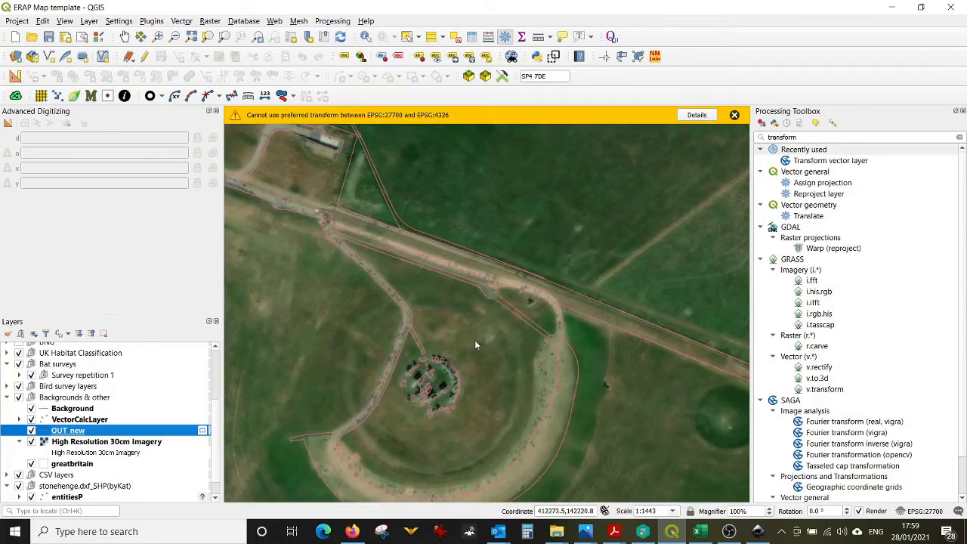
scroll(475, 340, "down", 1)
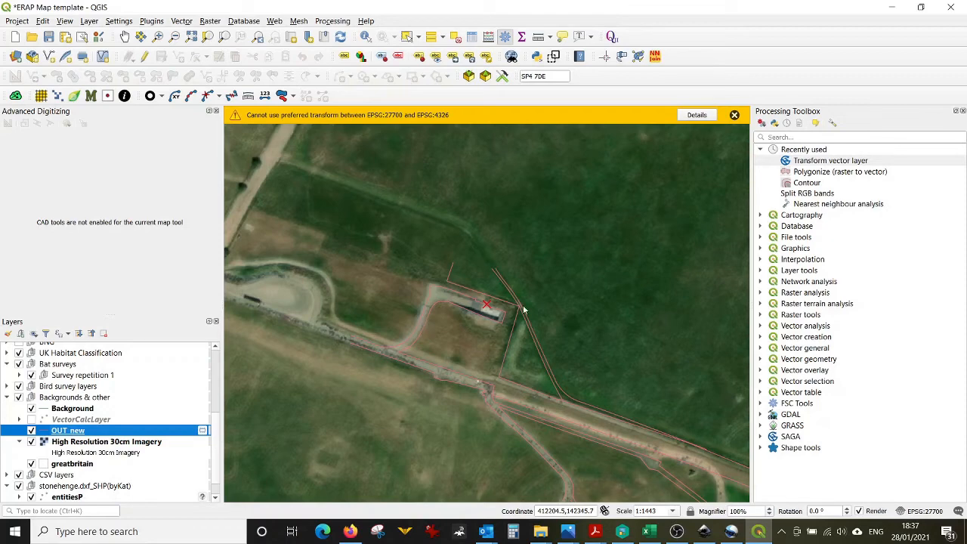
right_click(134, 431)
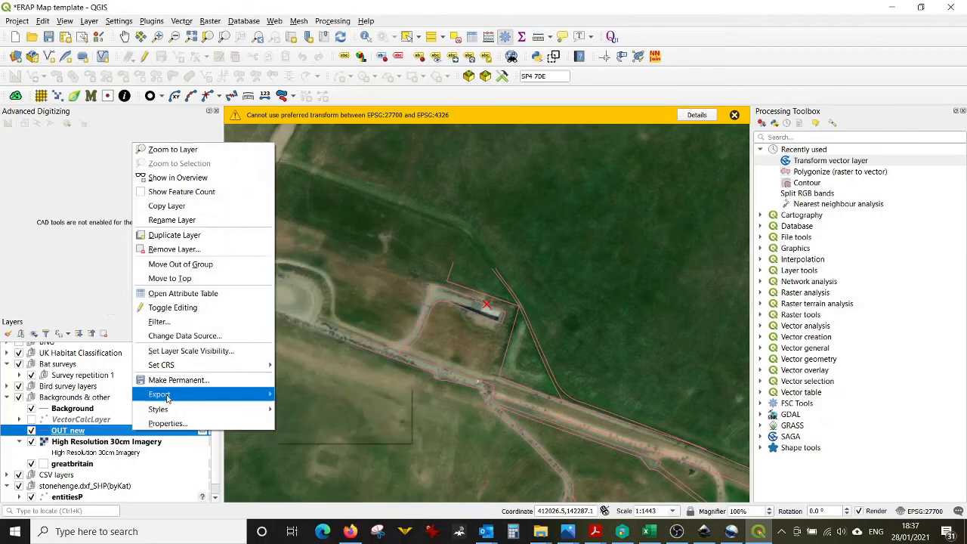
mouse_move(257, 393)
left_click(288, 394)
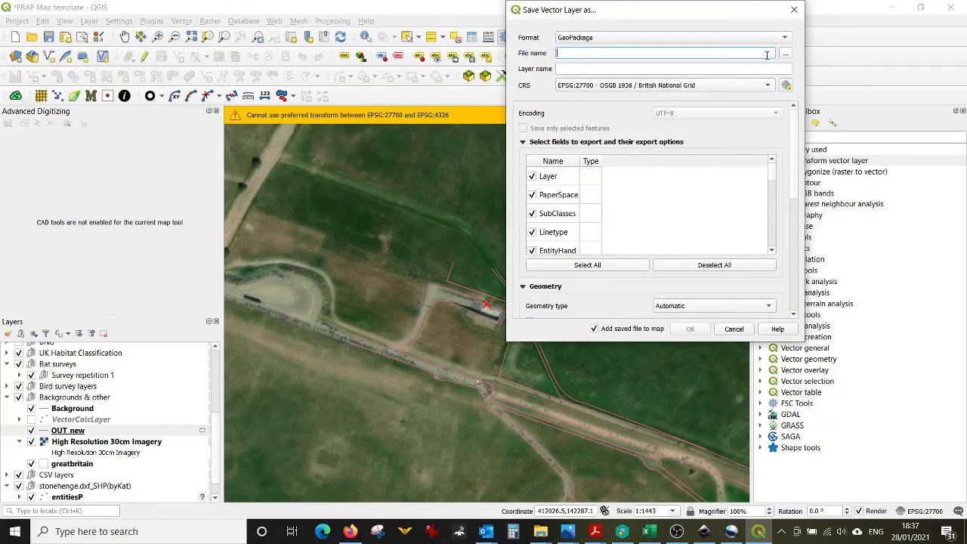
type("baseplan")
left_click(690, 329)
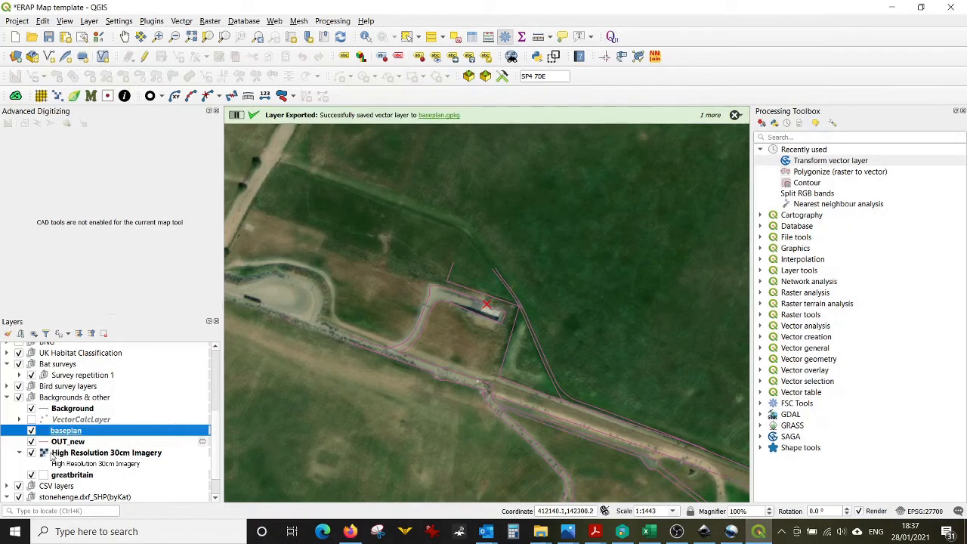
Step: Hide the OUT_new layer and toggle editing on for the entitiesL layer
left_click(31, 441)
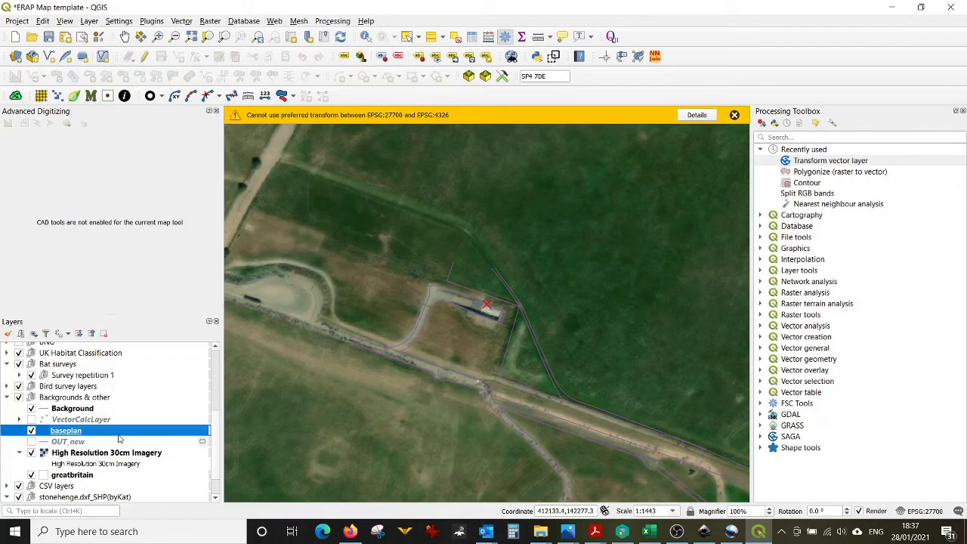
left_click(98, 399)
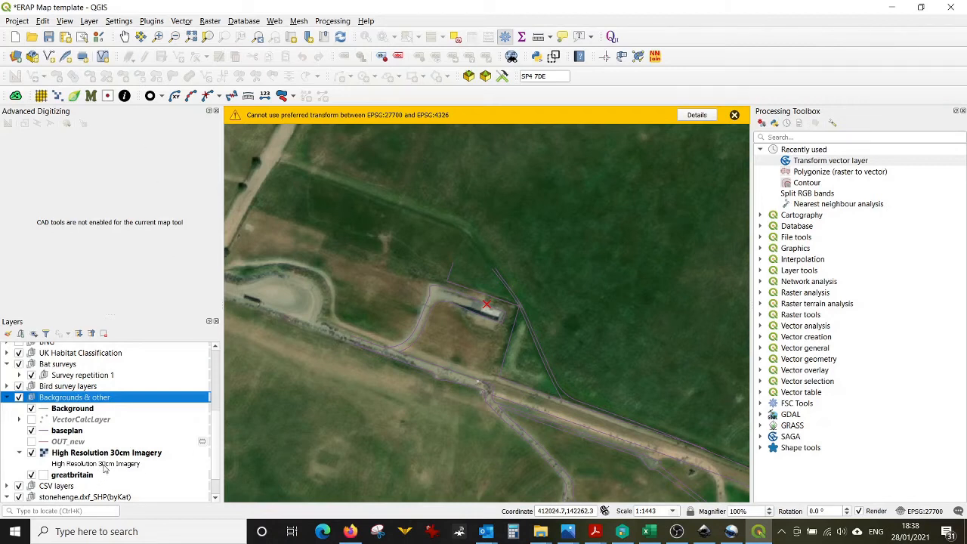
scroll(105, 469, "down", 1)
left_click(80, 497)
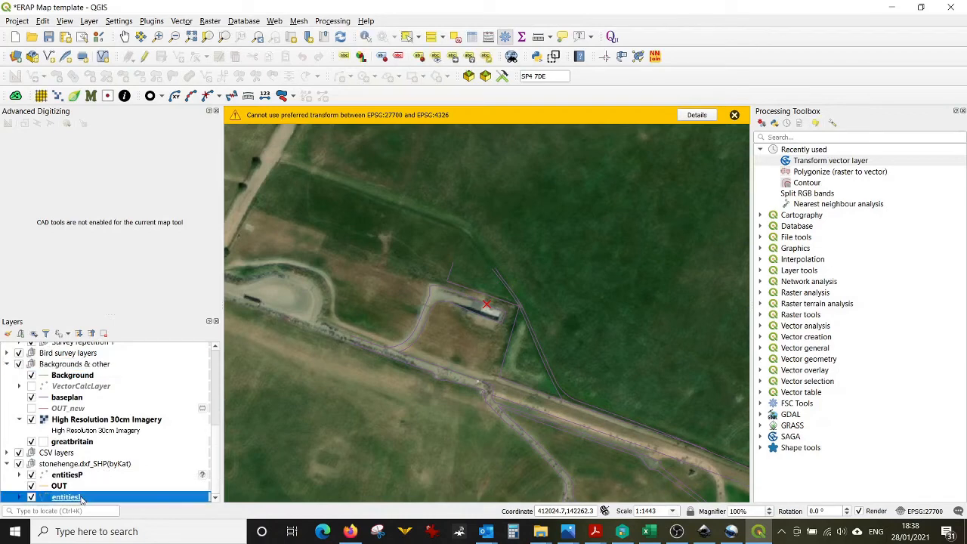
right_click(80, 497)
left_click(139, 230)
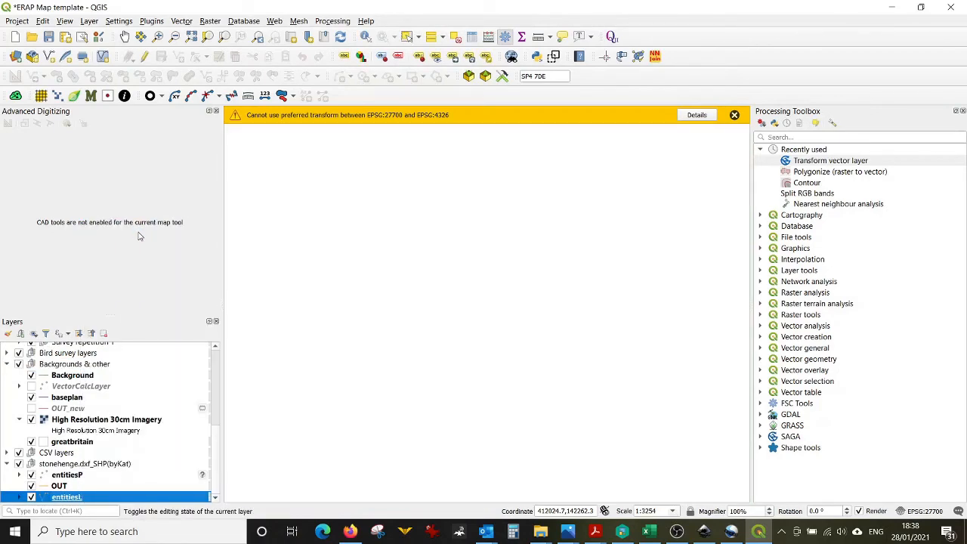
Step: Hide the High Resolution 30cm Imagery and OUT layers to show only the original drawing
left_click(31, 419)
key("ctrl+minus")
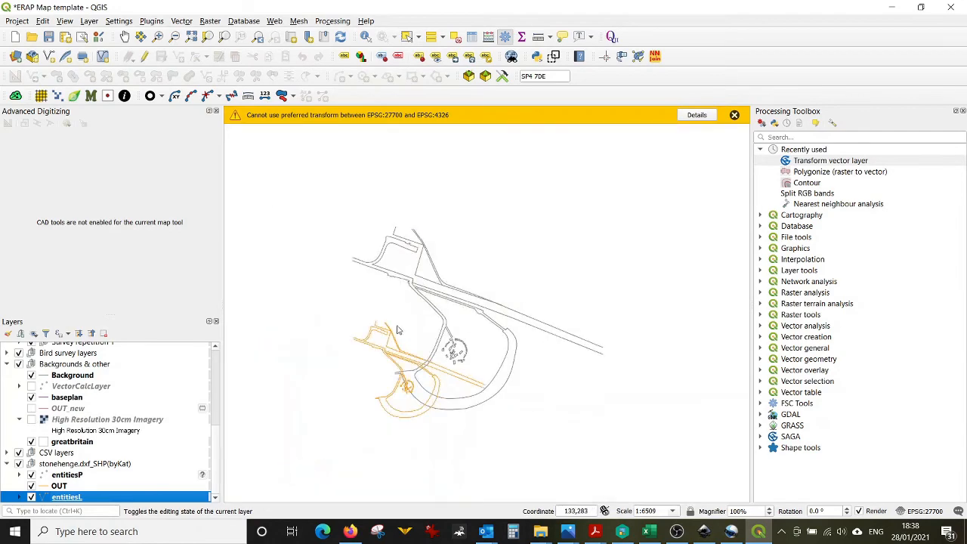
left_click(31, 486)
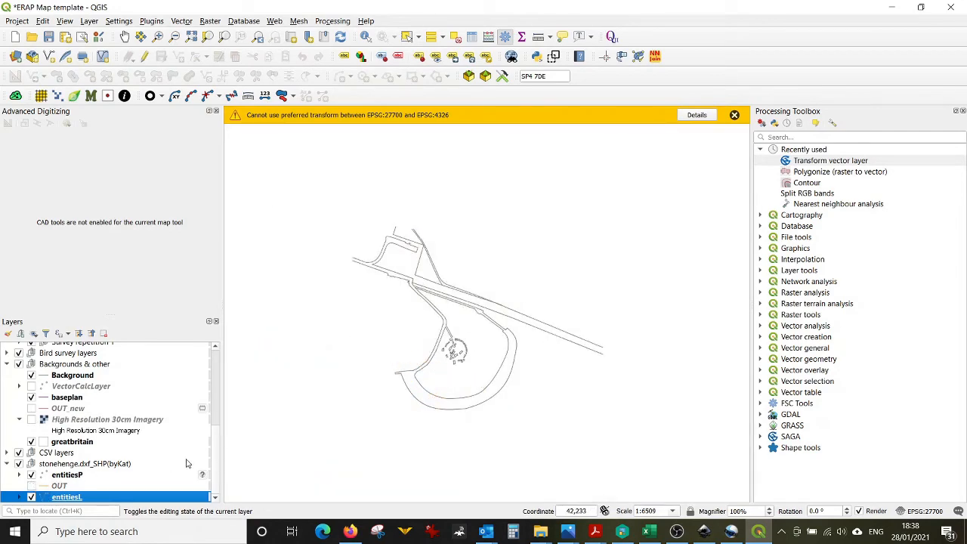
Step: Enable snapping to the entitiesL layer in the project snapping settings
key("alt+Tab")
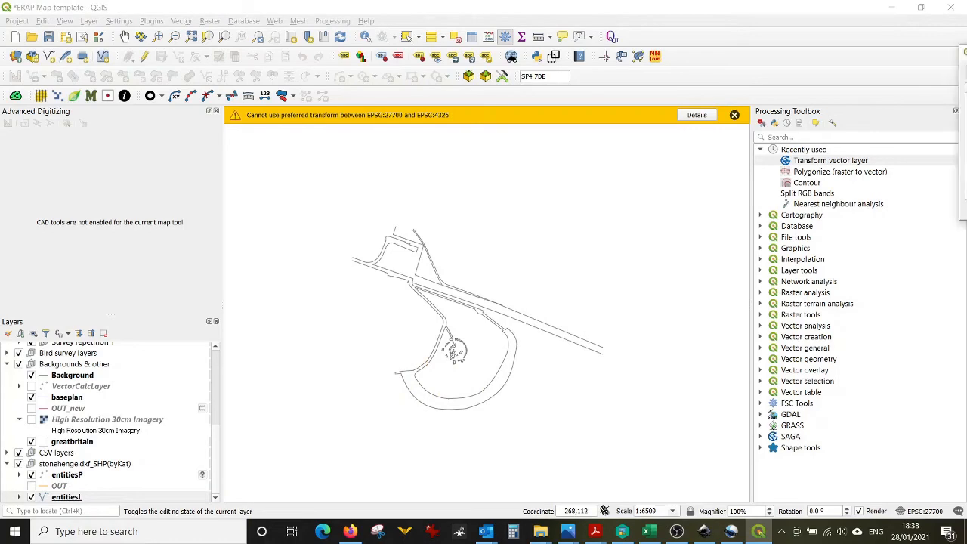
left_click_drag(966, 51, 488, 89)
scroll(342, 272, "down", 15)
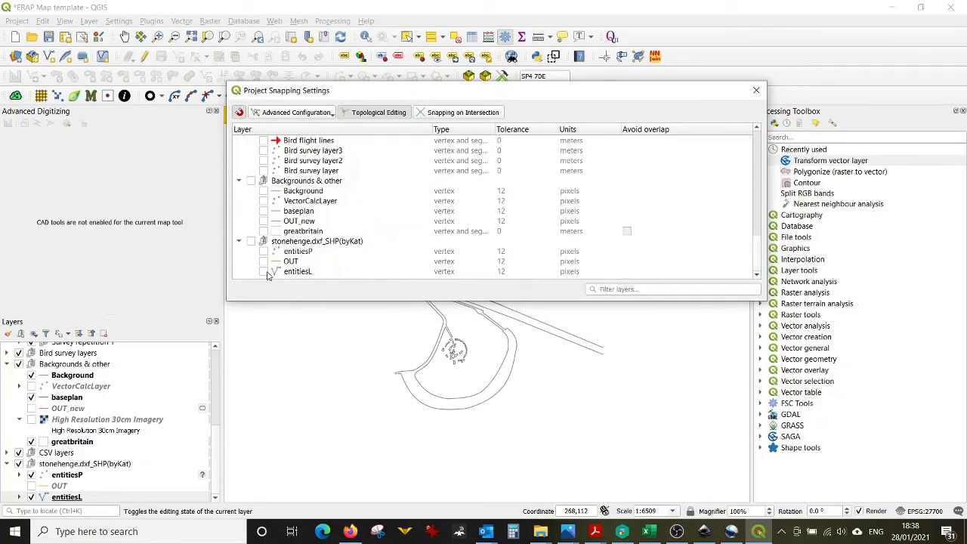
left_click(264, 272)
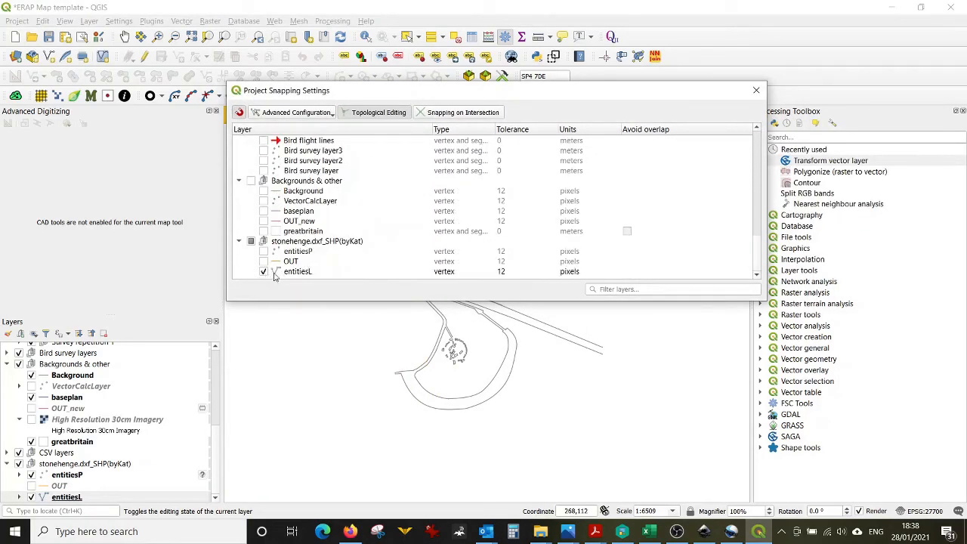
left_click(756, 92)
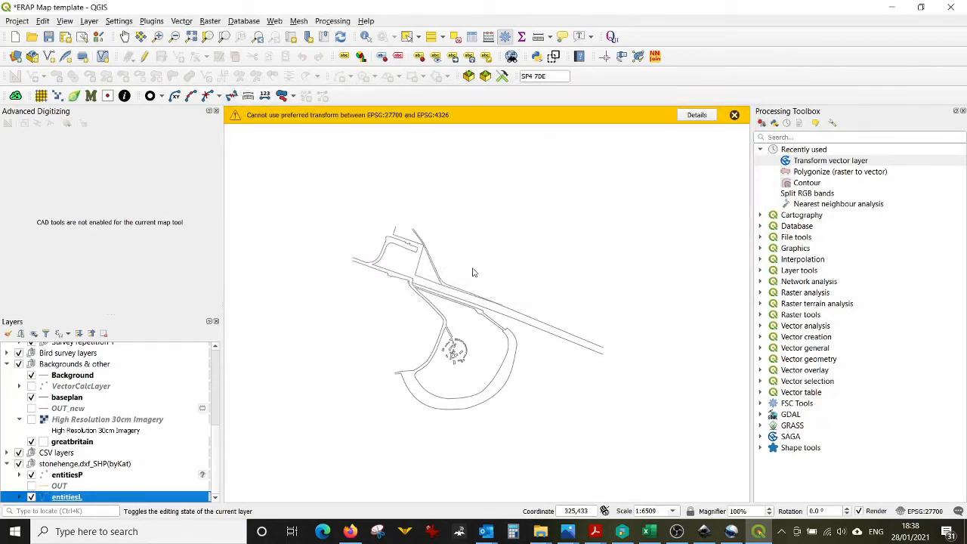
Step: Create a new point GeoPackage layer named Right_size on EPSG:27700 British National Grid
left_click(77, 464)
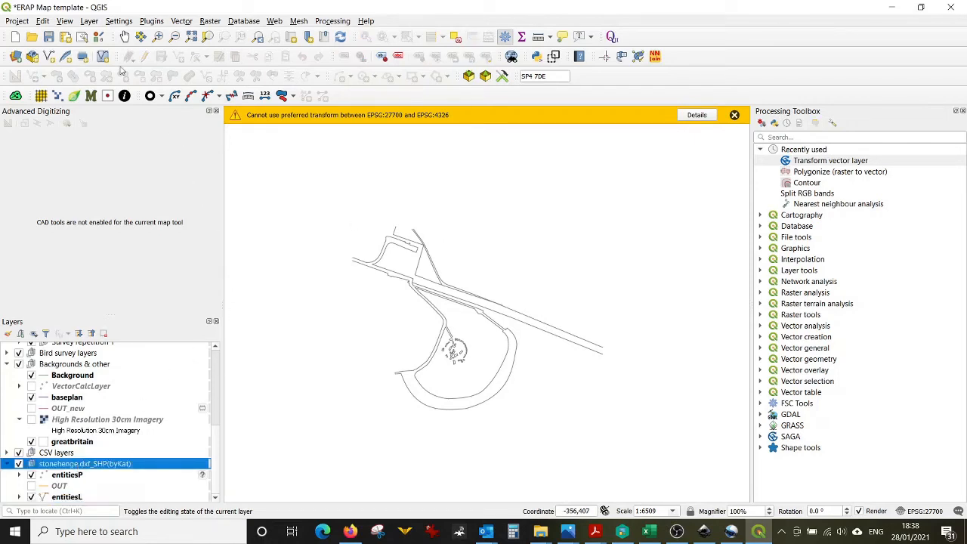
left_click(88, 21)
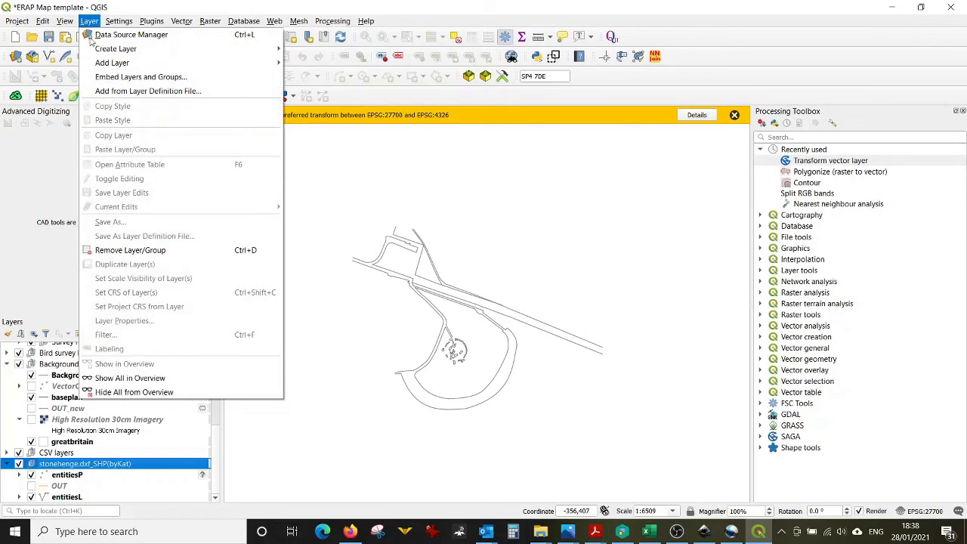
mouse_move(227, 49)
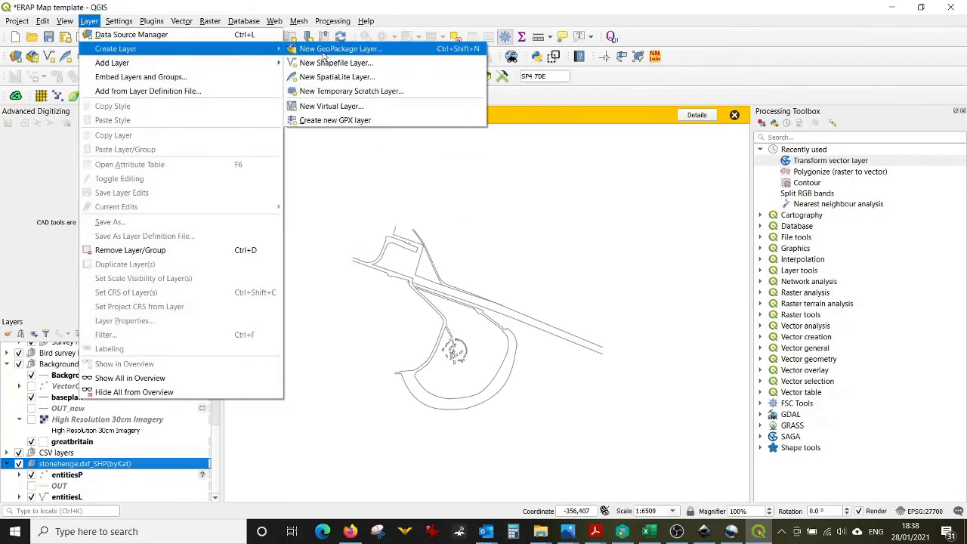
left_click(324, 53)
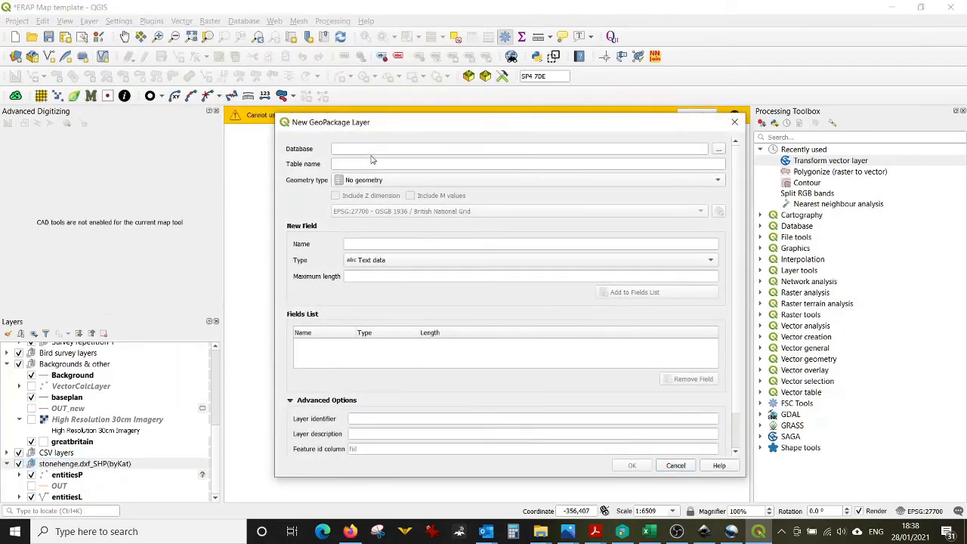
left_click(382, 183)
left_click(383, 192)
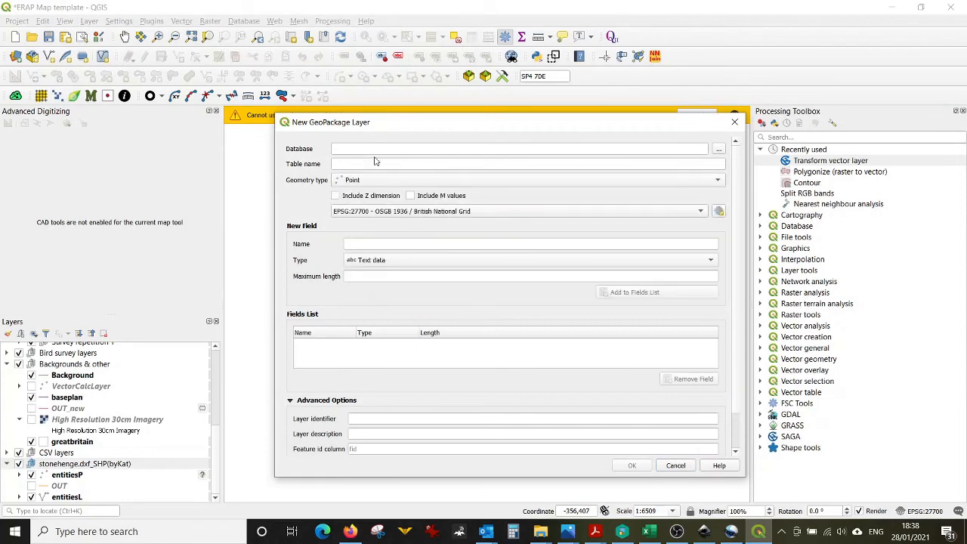
left_click(374, 144)
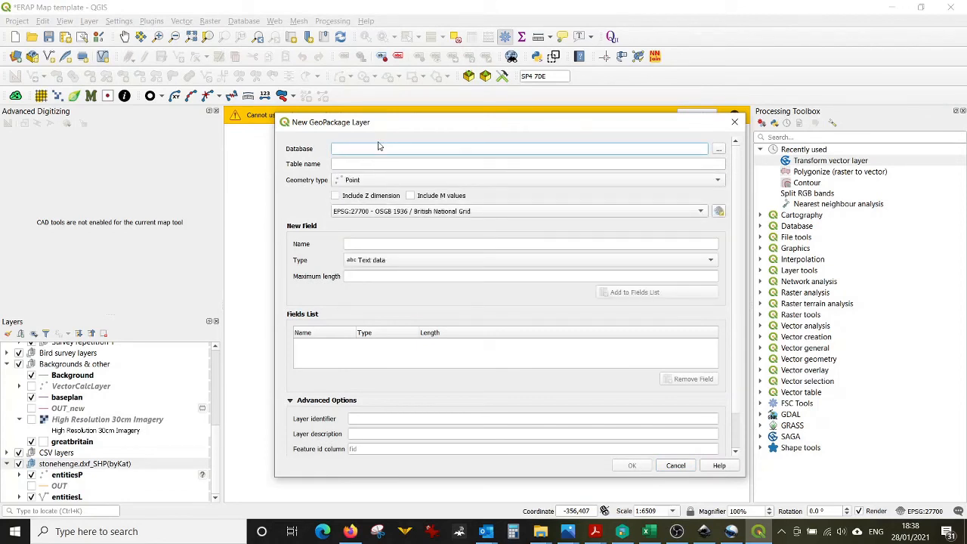
type("Right_size")
left_click(366, 164)
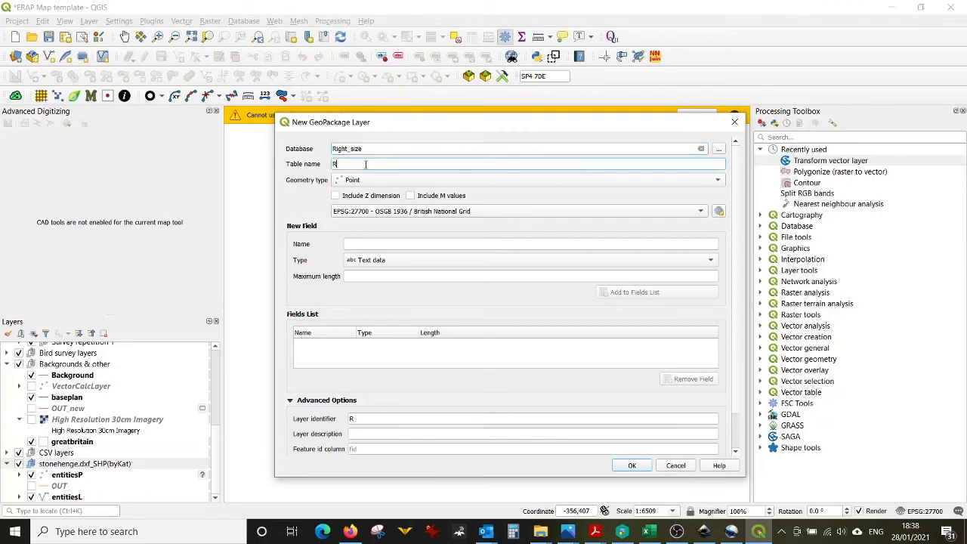
type("ight_size")
left_click(632, 465)
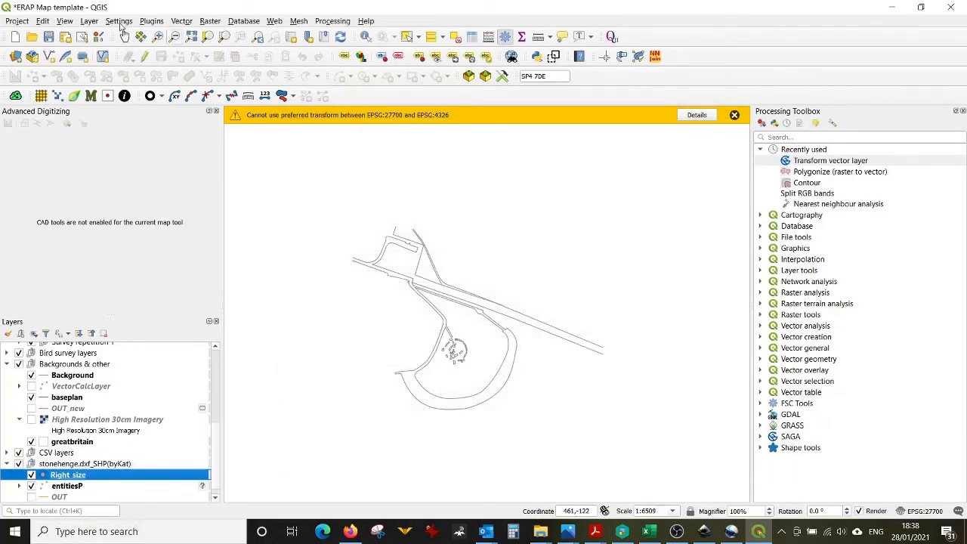
Step: Create a second point GeoPackage layer named Wrong_size on EPSG:27700 British National Grid
left_click(89, 21)
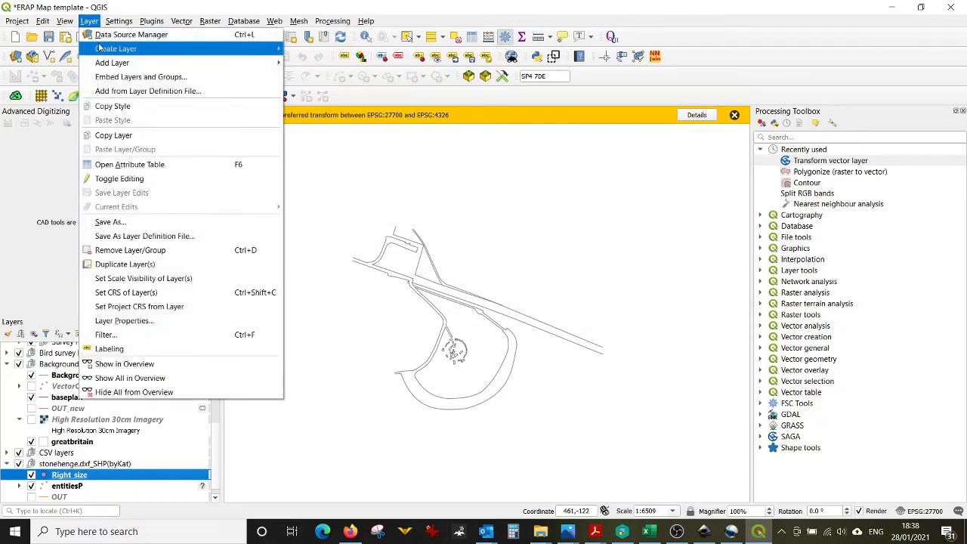
mouse_move(115, 48)
left_click(297, 54)
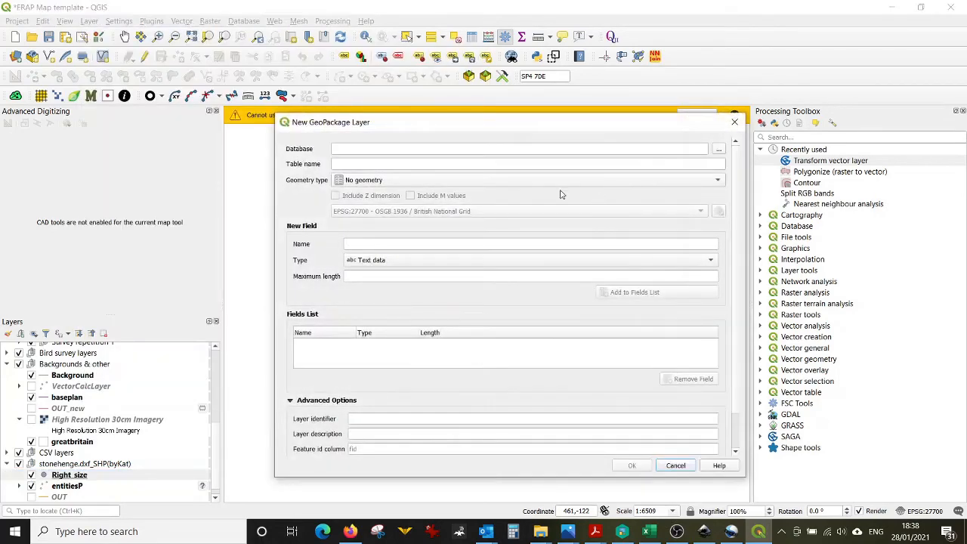
left_click(428, 179)
left_click(423, 190)
left_click(410, 148)
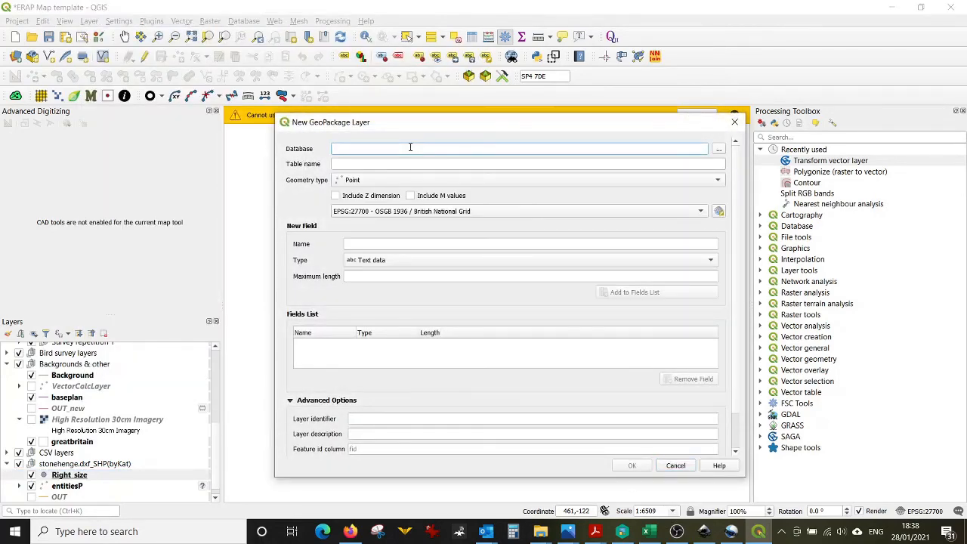
type("W")
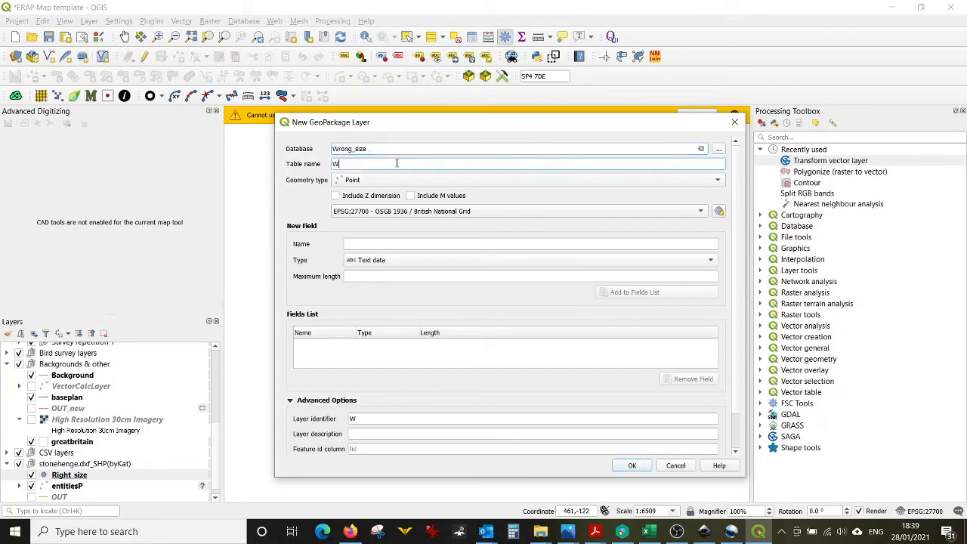
double_click(393, 150)
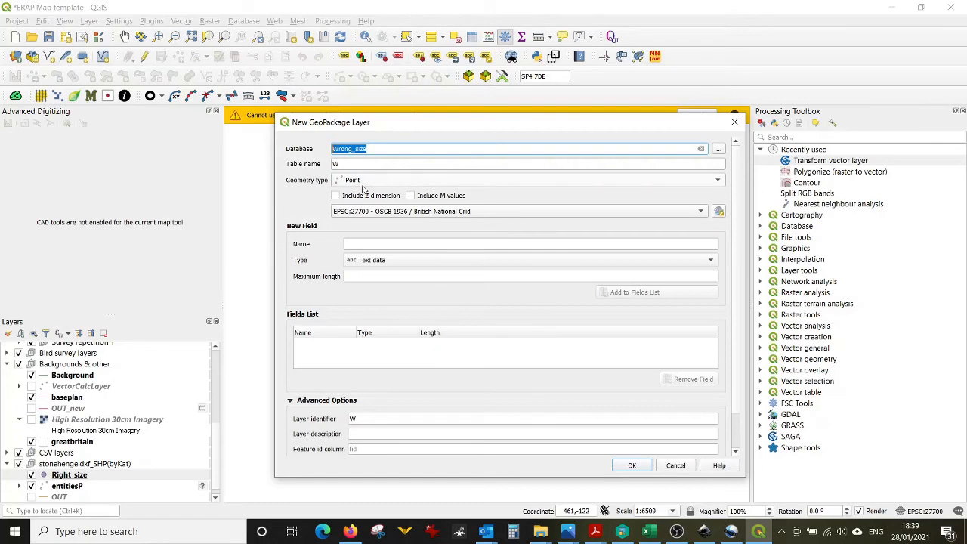
key("Tab")
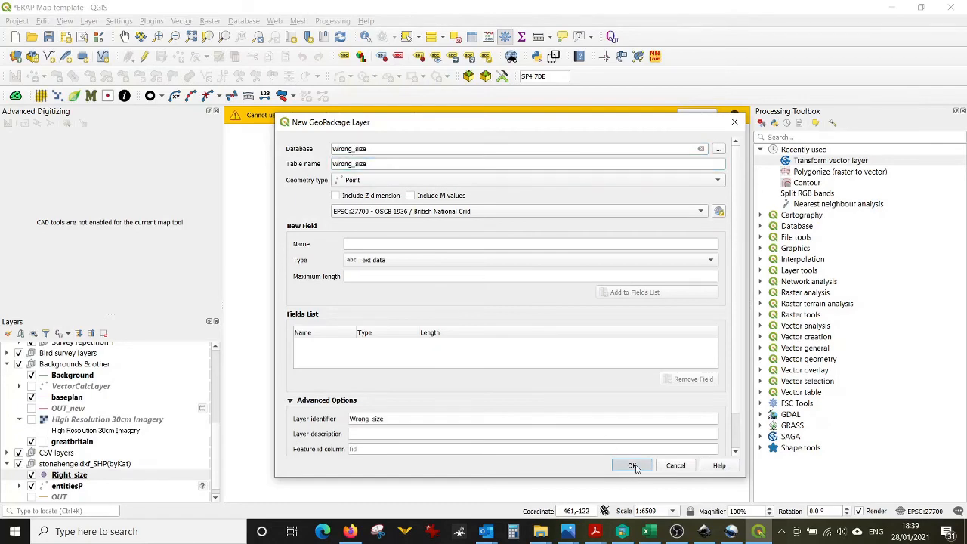
left_click(632, 466)
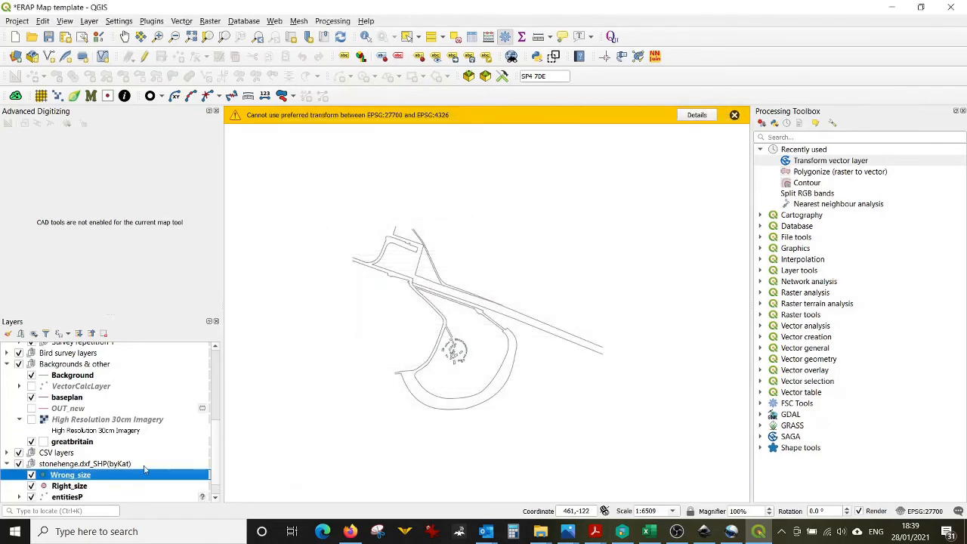
Step: Start editing Wrong_size and add a point snapped to the drawing's car park corner vertex
left_click(89, 486)
left_click(89, 478)
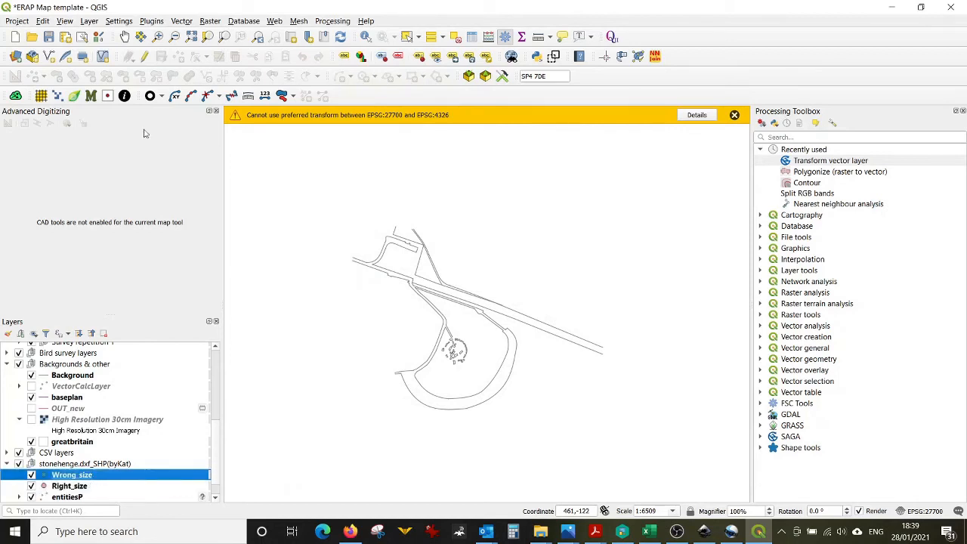
left_click(145, 56)
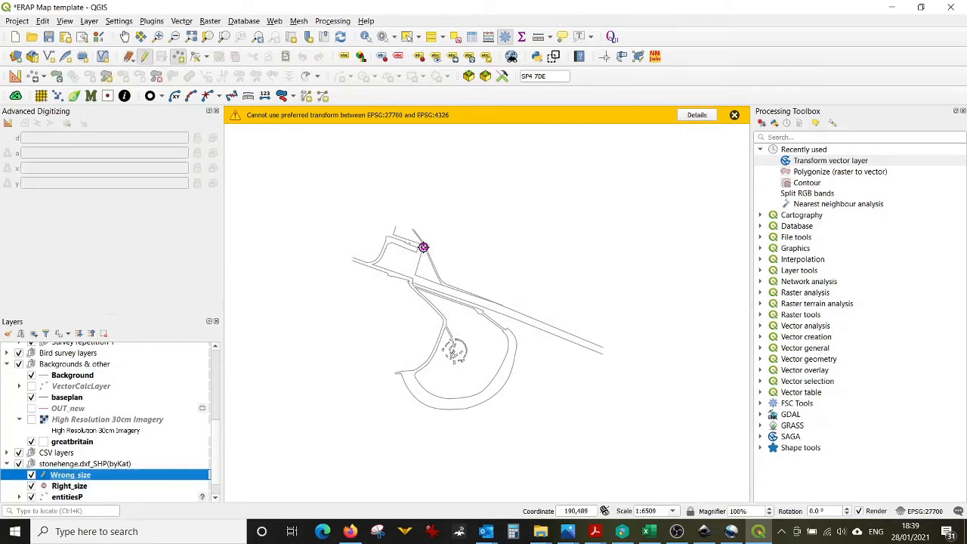
scroll(421, 248, "up", 3)
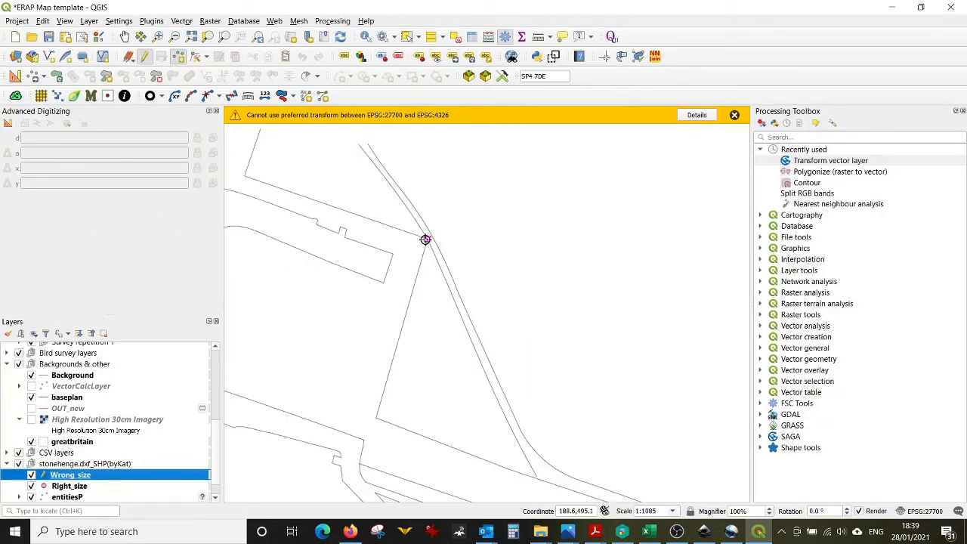
left_click(425, 239)
left_click(746, 423)
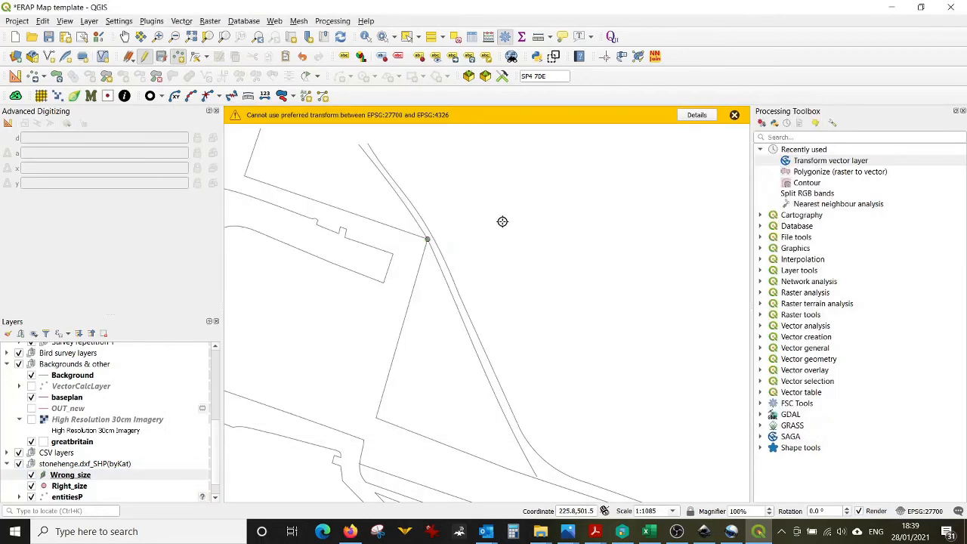
Step: Add a second Wrong_size point snapped to the drawing's path end vertex southwest of the stone circle
scroll(447, 255, "down", 2)
scroll(412, 427, "up", 2)
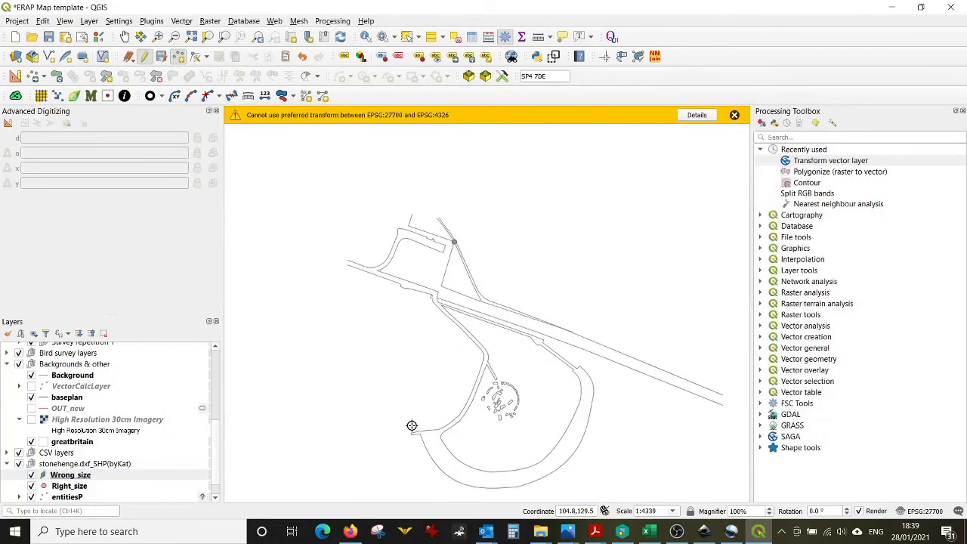
left_click(416, 415)
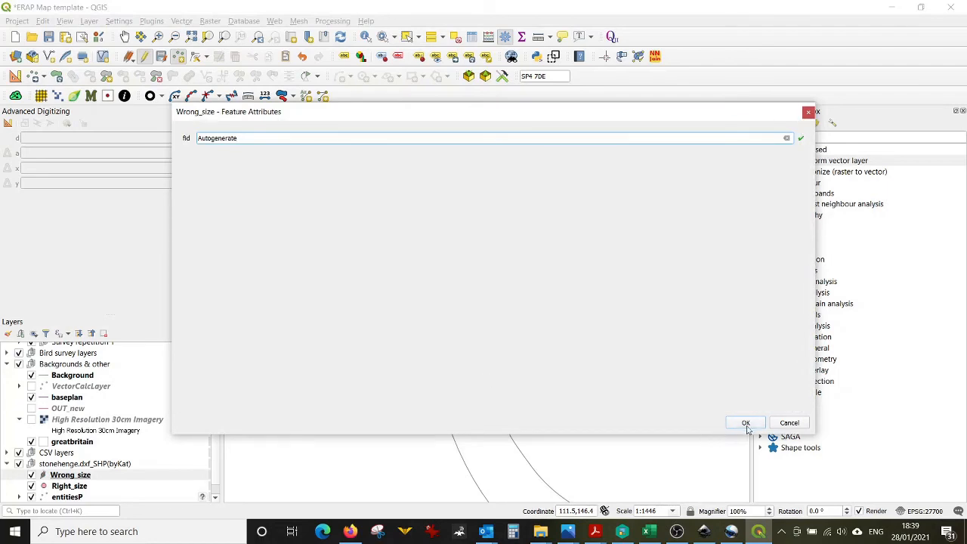
left_click(746, 422)
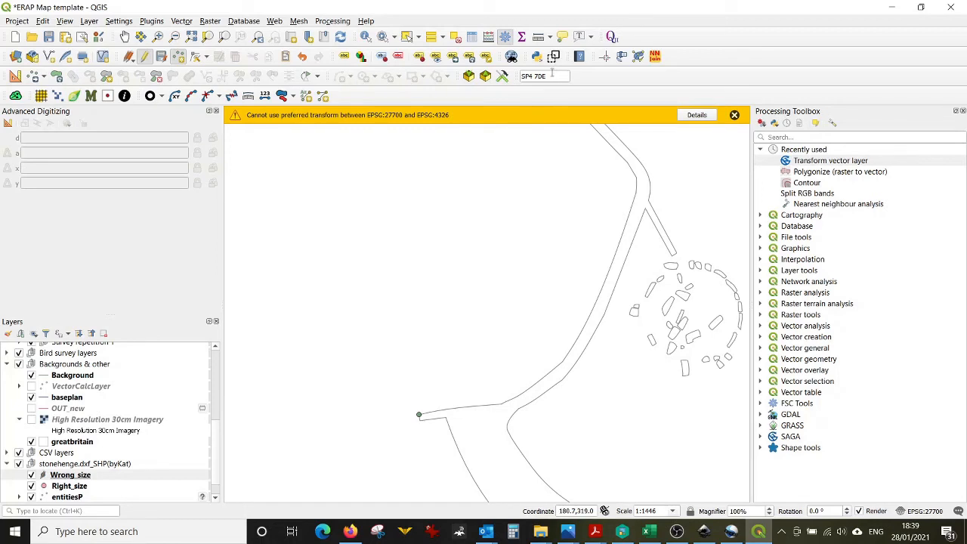
Step: Measure the distance between the two Wrong_size points on the drawing
left_click(538, 36)
left_click(526, 387)
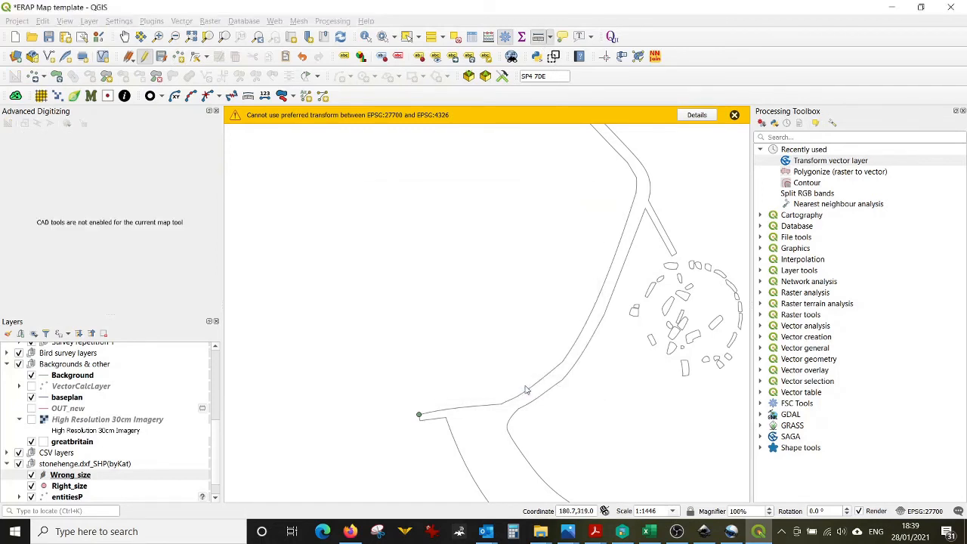
scroll(527, 391, "down", 5)
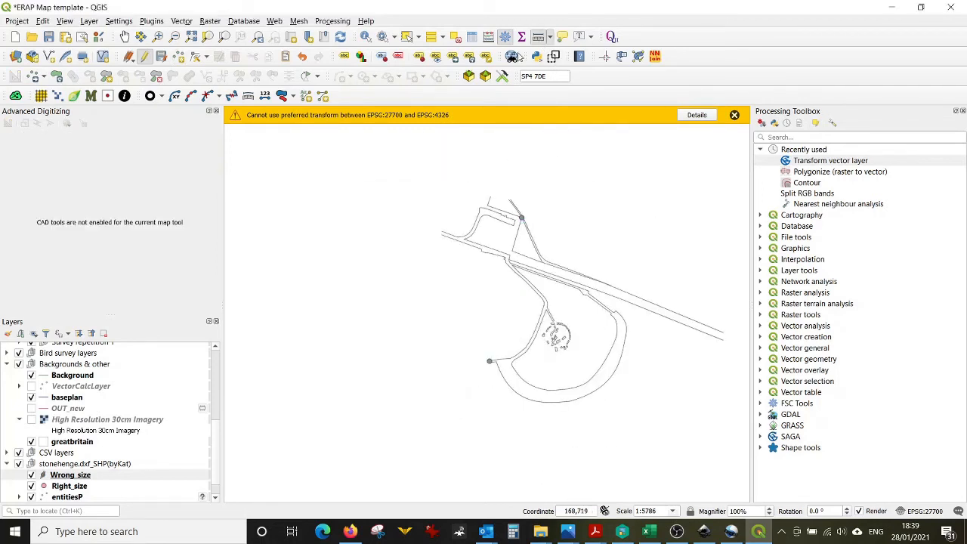
left_click(538, 36)
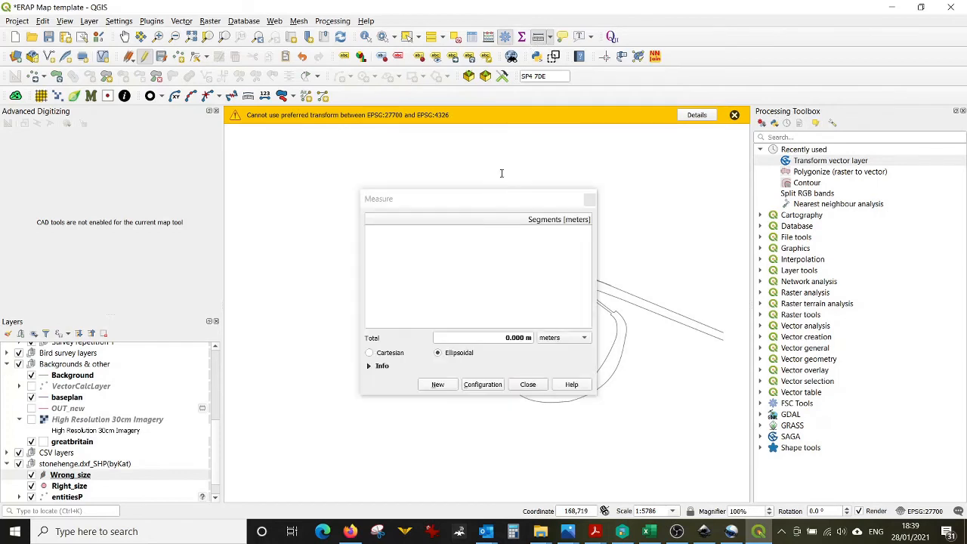
left_click(448, 386)
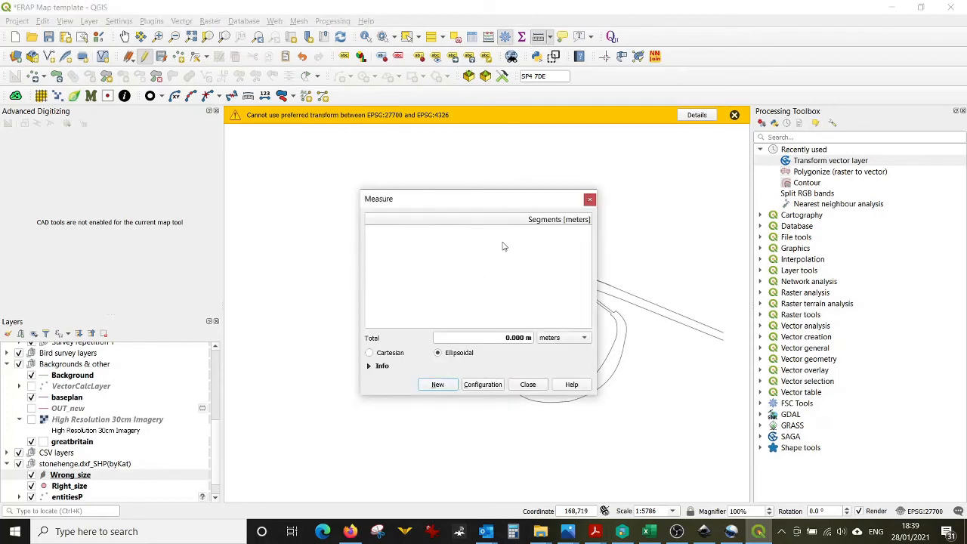
left_click(527, 385)
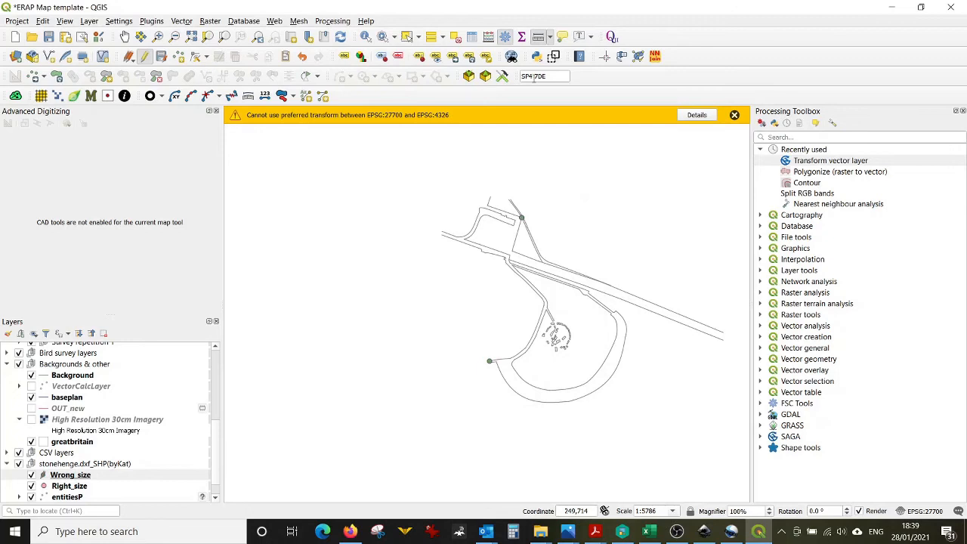
left_click(538, 36)
left_click_drag(488, 201, 279, 163)
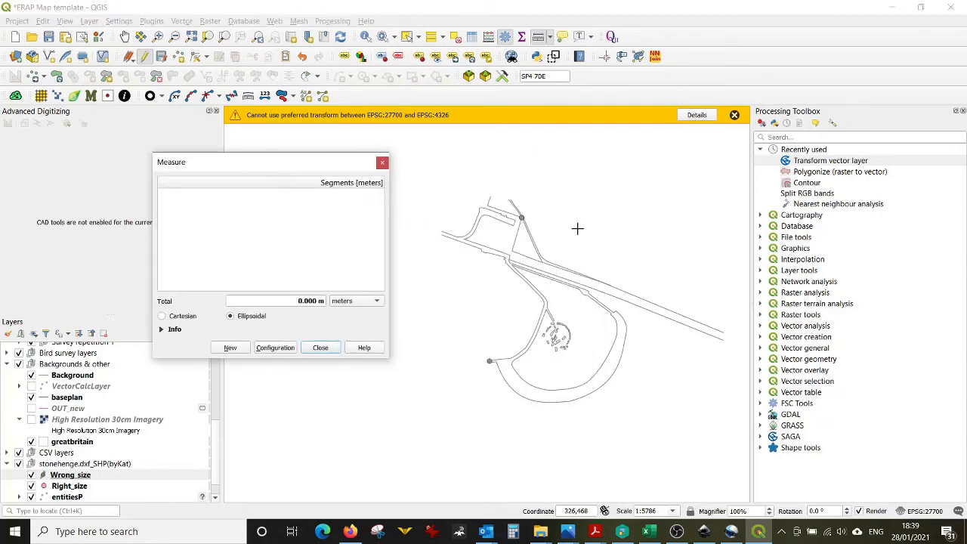
left_click(522, 218)
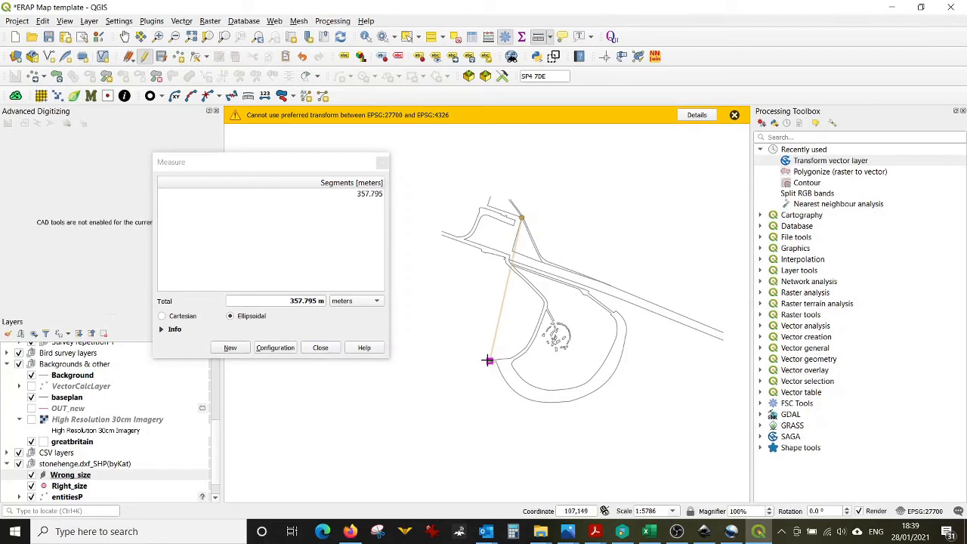
right_click(490, 360)
left_click(320, 348)
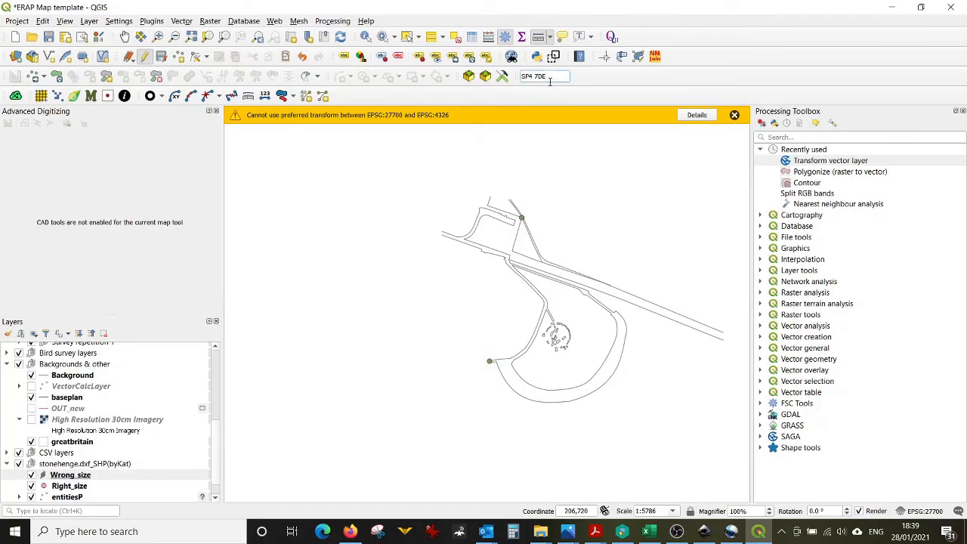
Step: Show the High Resolution 30cm Imagery layer and move Right_size above it in the layer list
key("Return")
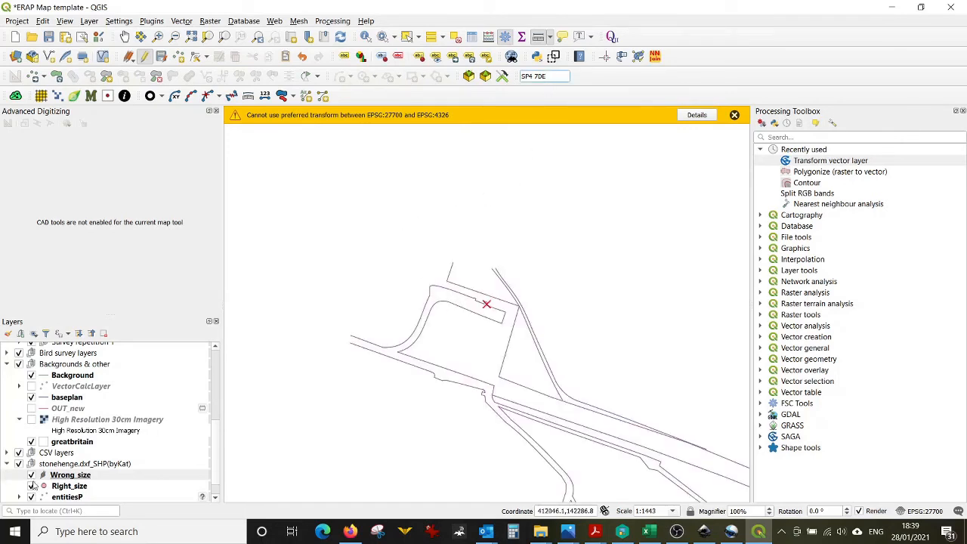
scroll(36, 463, "down", 1)
left_click(31, 397)
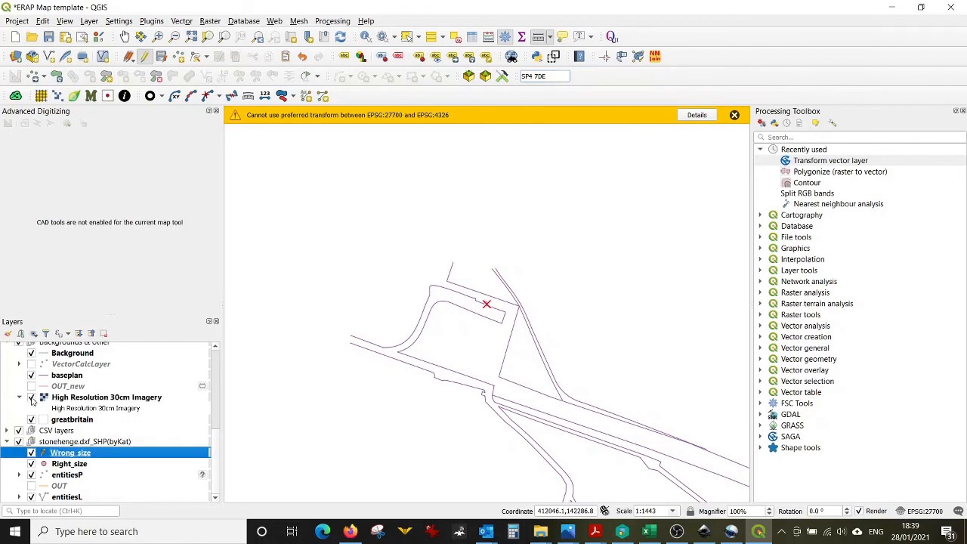
left_click_drag(65, 469, 75, 399)
left_click(76, 399)
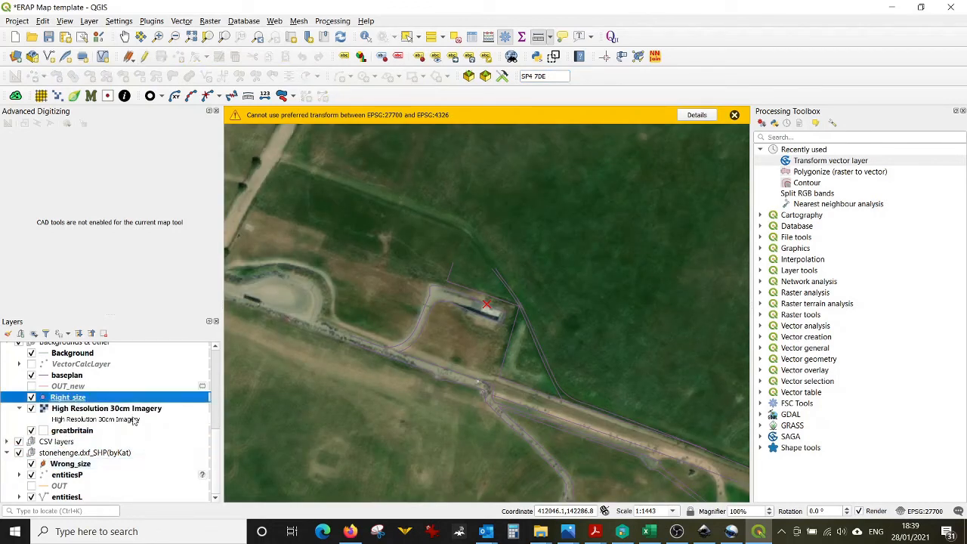
Step: Start editing Right_size and add a point at the car park corner visible in the aerial imagery
left_click(144, 56)
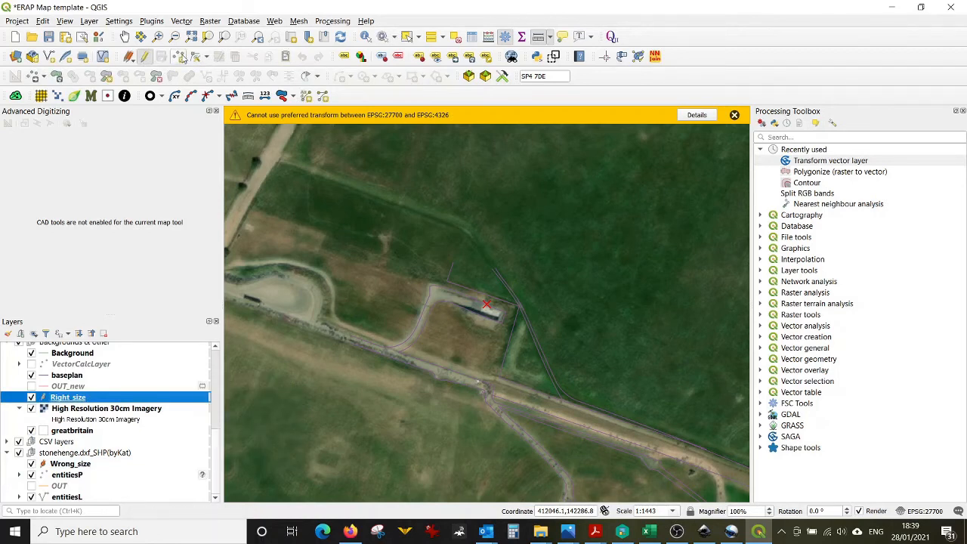
left_click(179, 56)
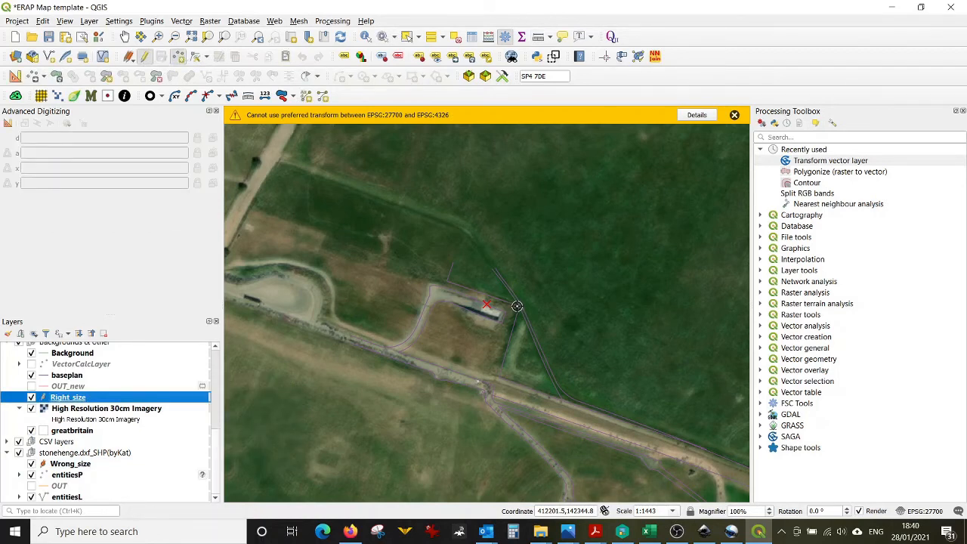
left_click(517, 306)
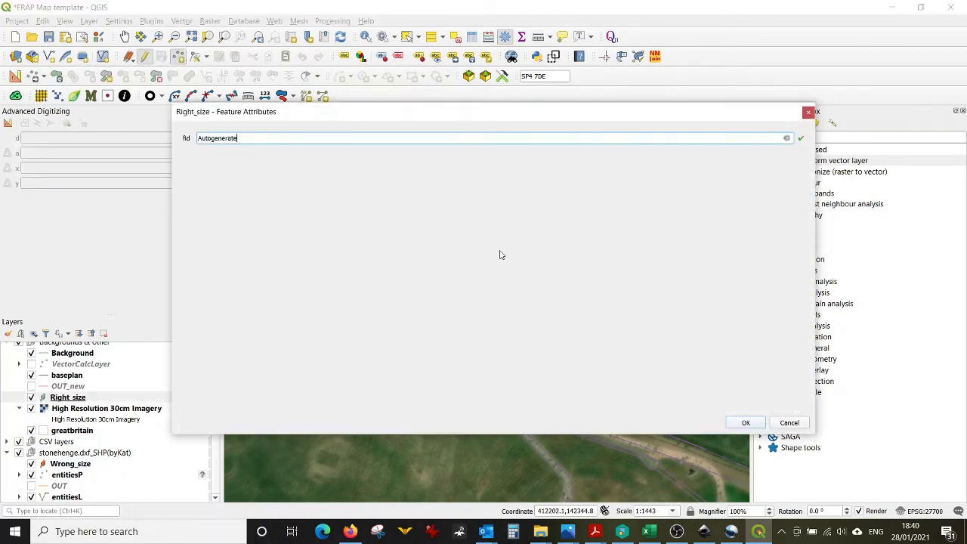
left_click(746, 424)
Step: Add a second Right_size point at the path's end in the imagery and stop editing the layer
scroll(492, 234, "down", 1)
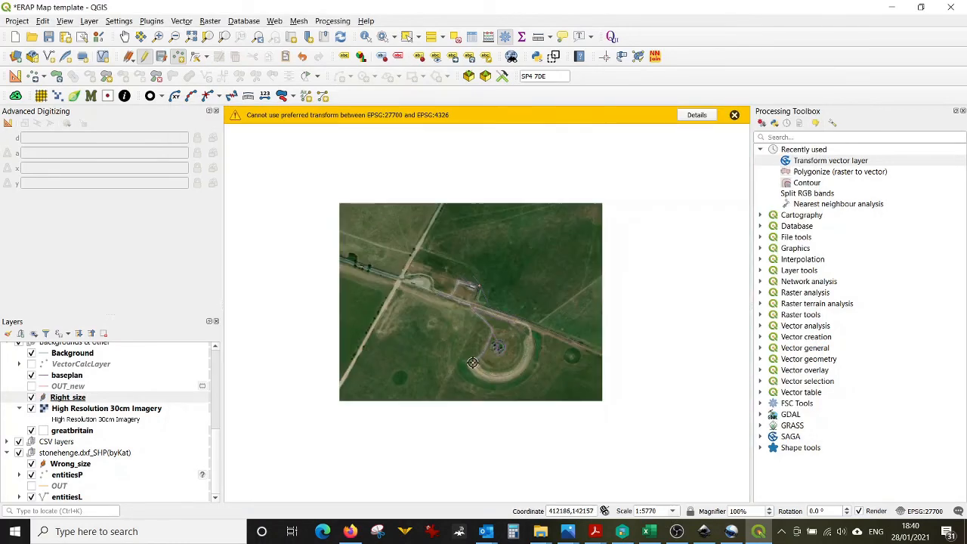
scroll(440, 376, "up", 2)
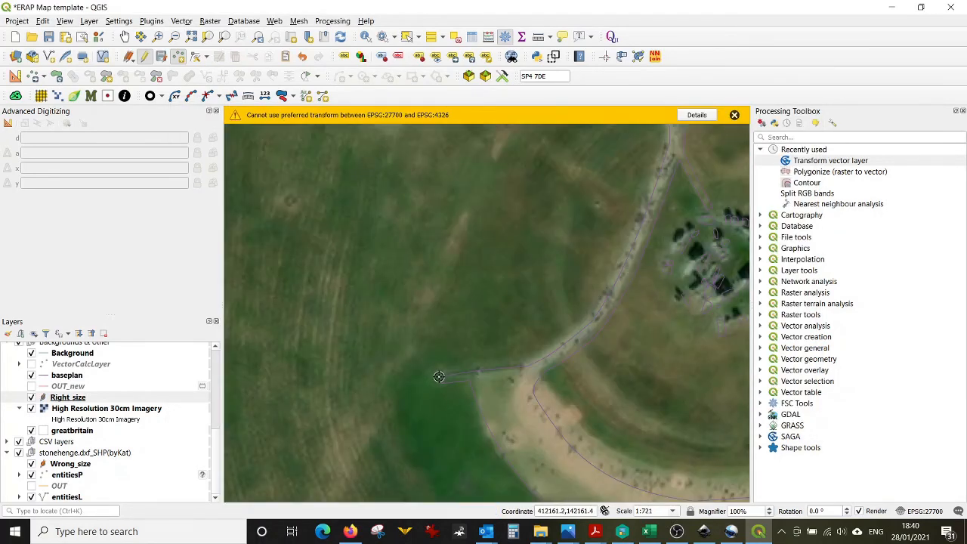
left_click(439, 376)
left_click(746, 423)
left_click(126, 401)
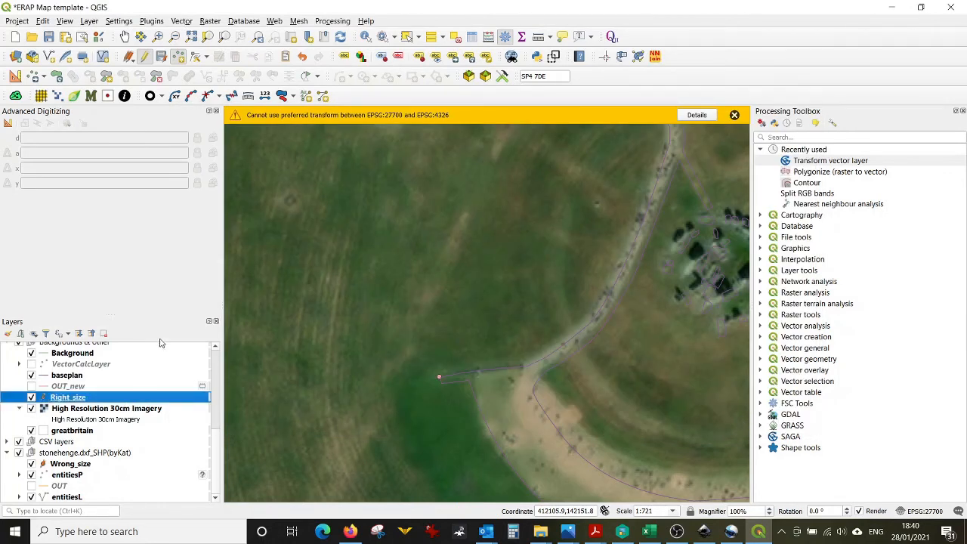
left_click(161, 56)
Step: Run Nearest Neighbour Analysis on Right_size and read the observed mean distance between its points
left_click(184, 22)
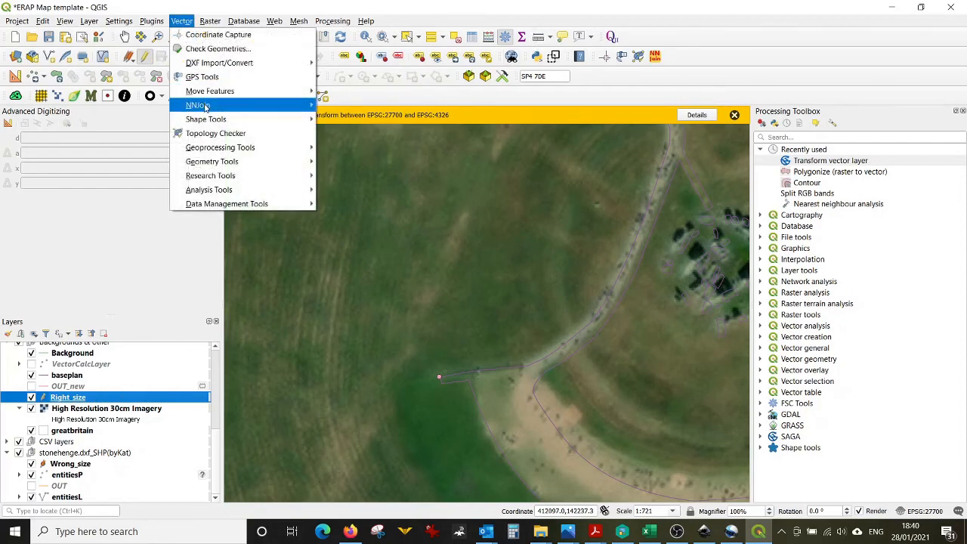
mouse_move(205, 108)
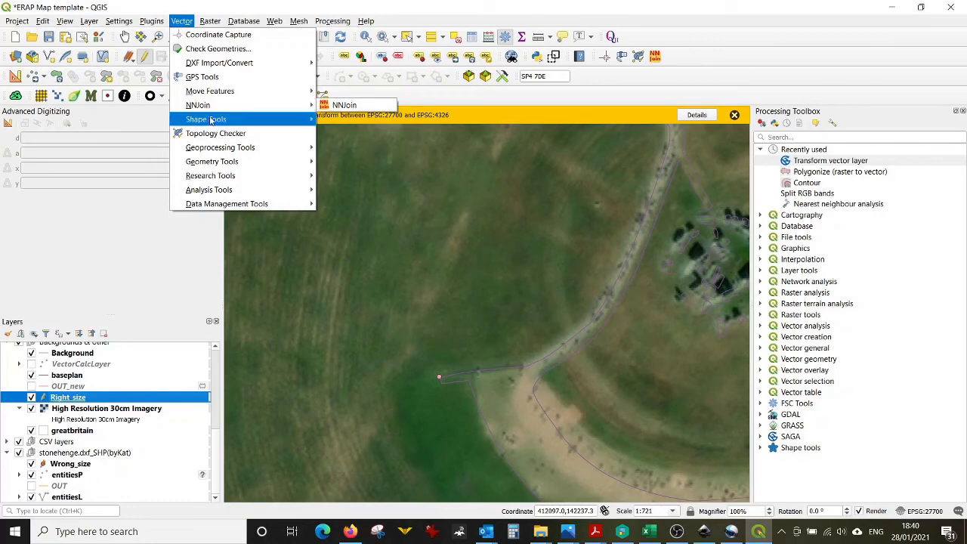
mouse_move(209, 162)
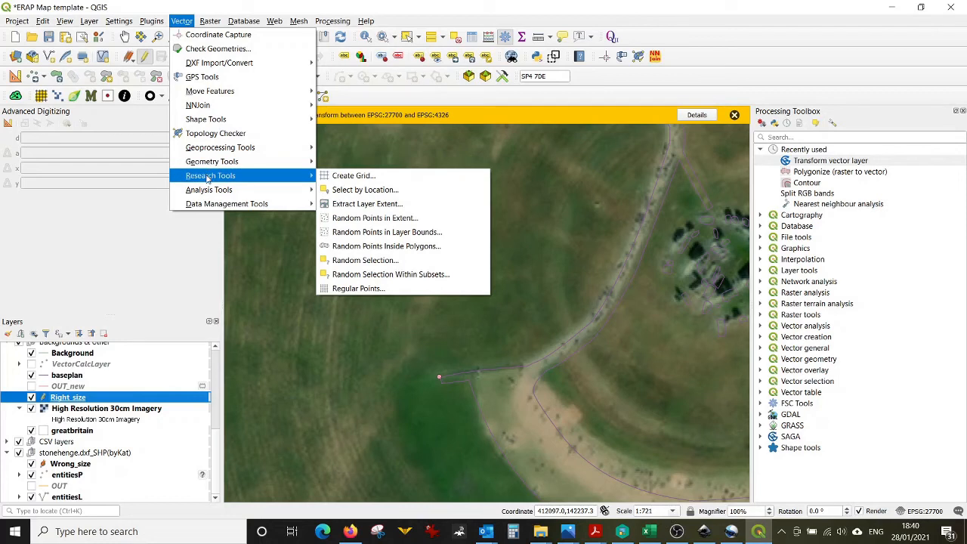
mouse_move(208, 192)
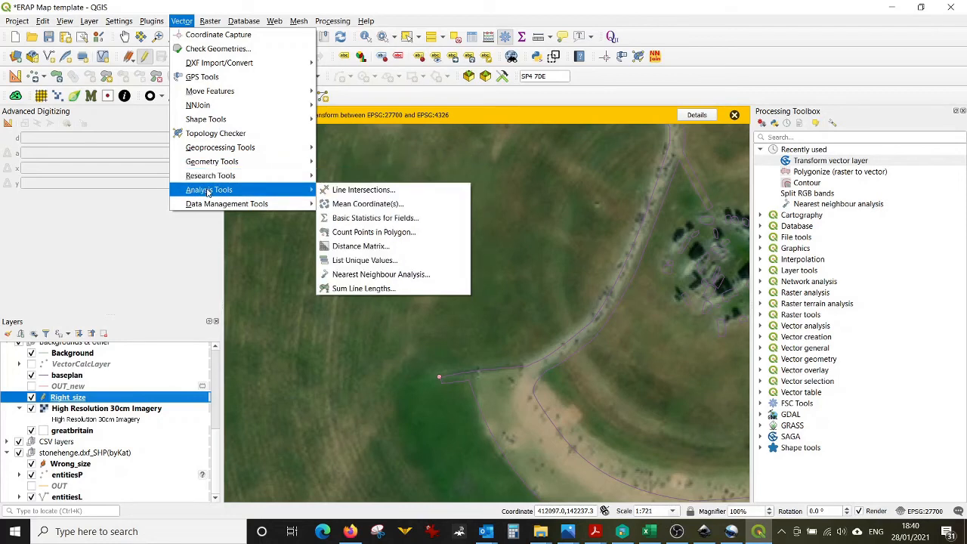
left_click(354, 277)
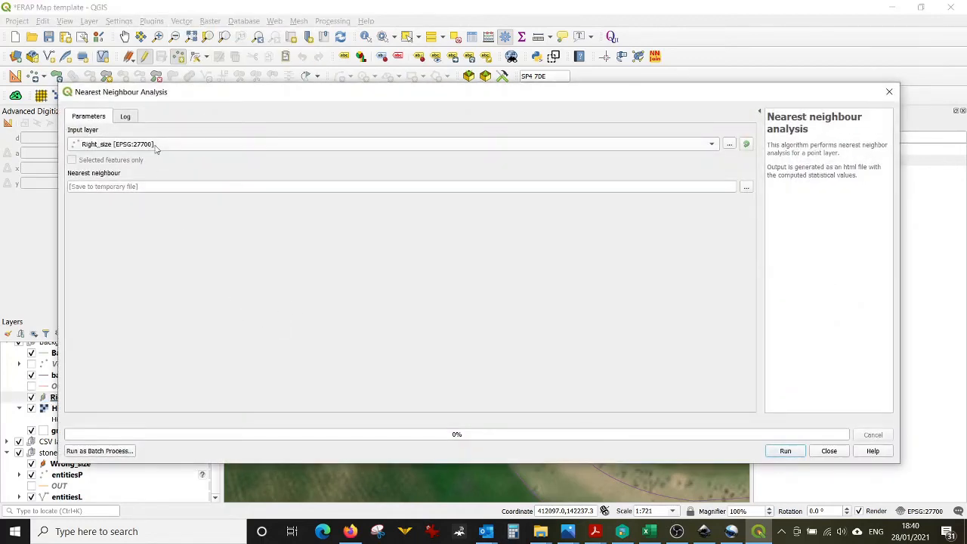
left_click(787, 451)
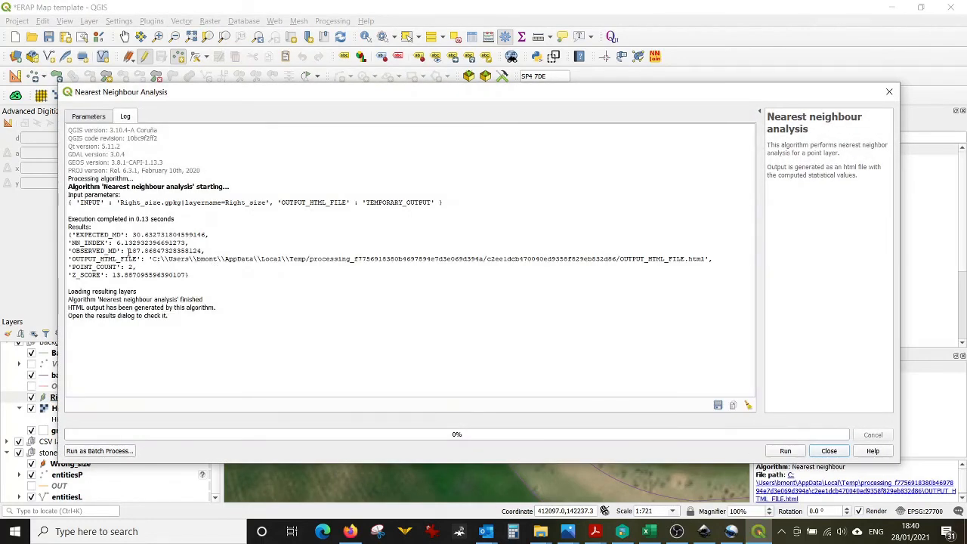
left_click_drag(129, 251, 224, 248)
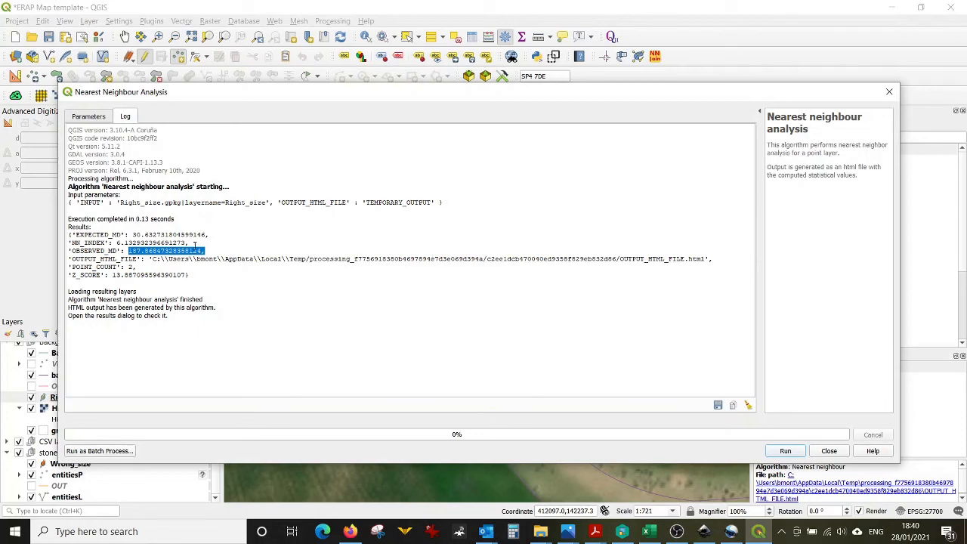
left_click(148, 251)
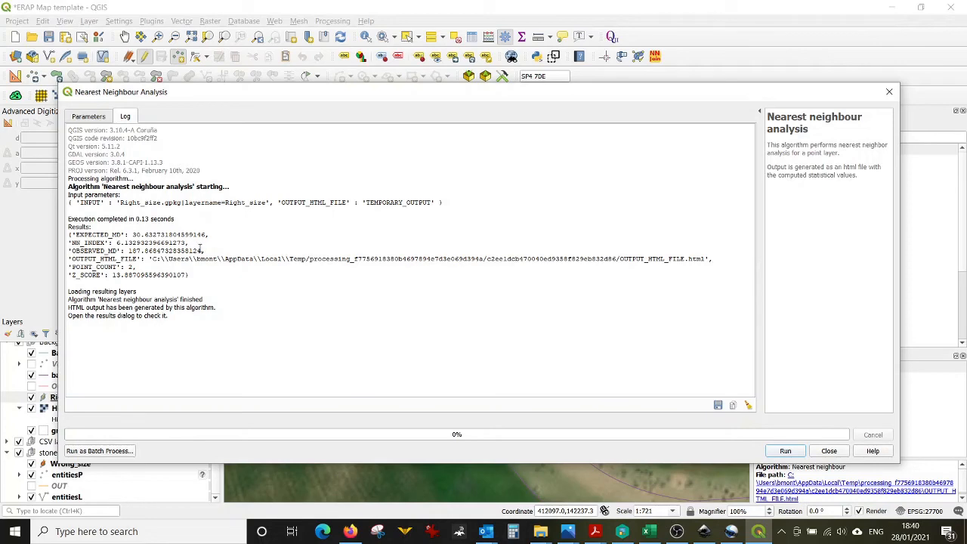
left_click(829, 450)
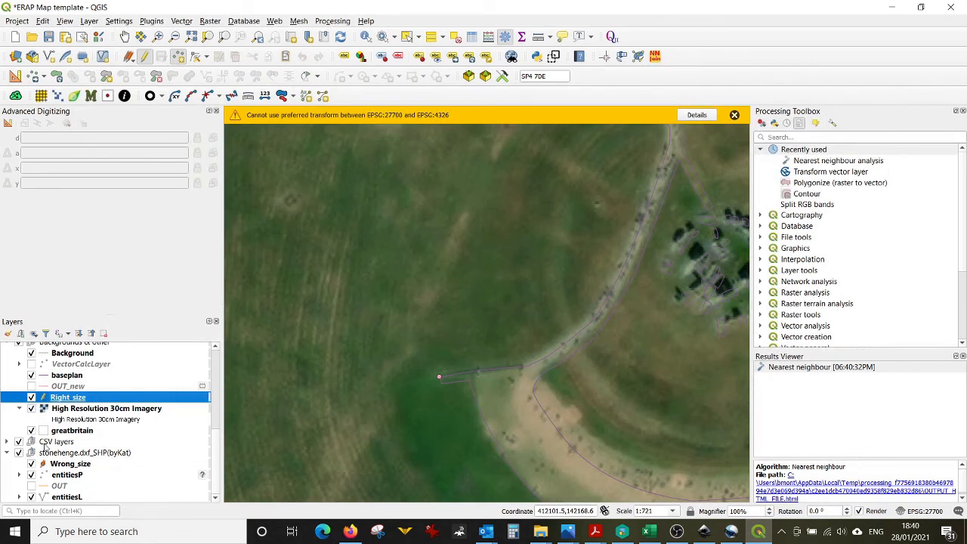
Step: Hide the Wrong_size and Right_size layers and show and select VectorCalcLayer
left_click(31, 464)
left_click(31, 397)
scroll(63, 419, "up", 1)
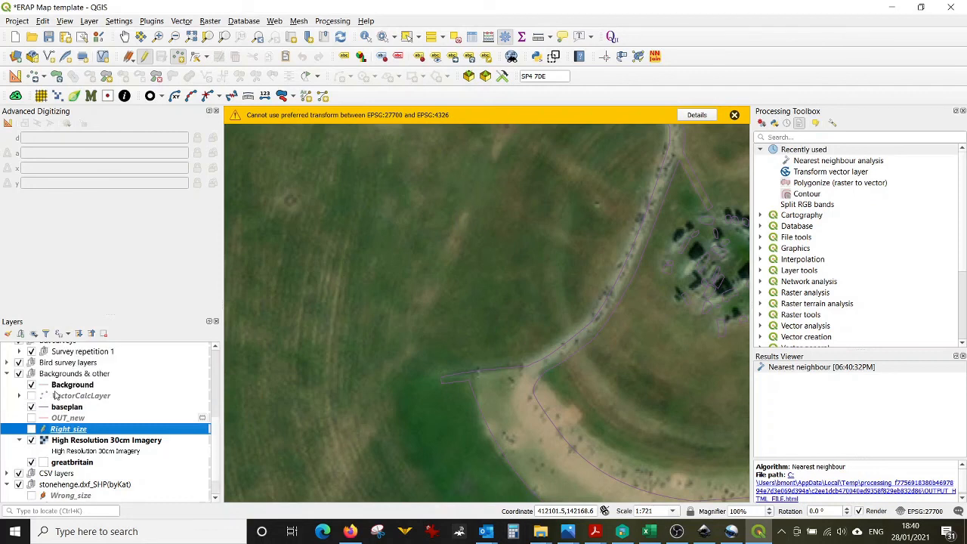
left_click(31, 396)
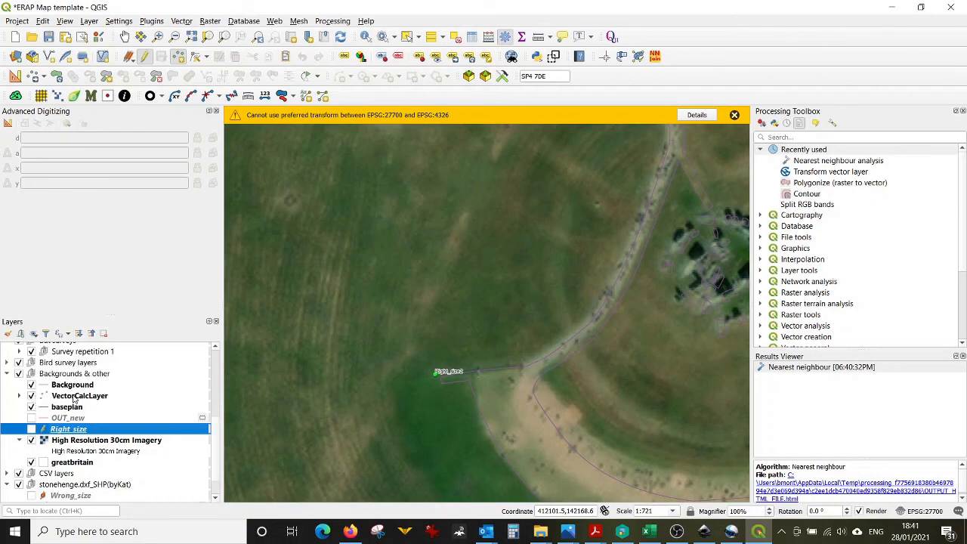
left_click(83, 396)
Step: Open VectorCalcLayer's attribute table to review its Type and Conversion values
key("ctrl+shift+m")
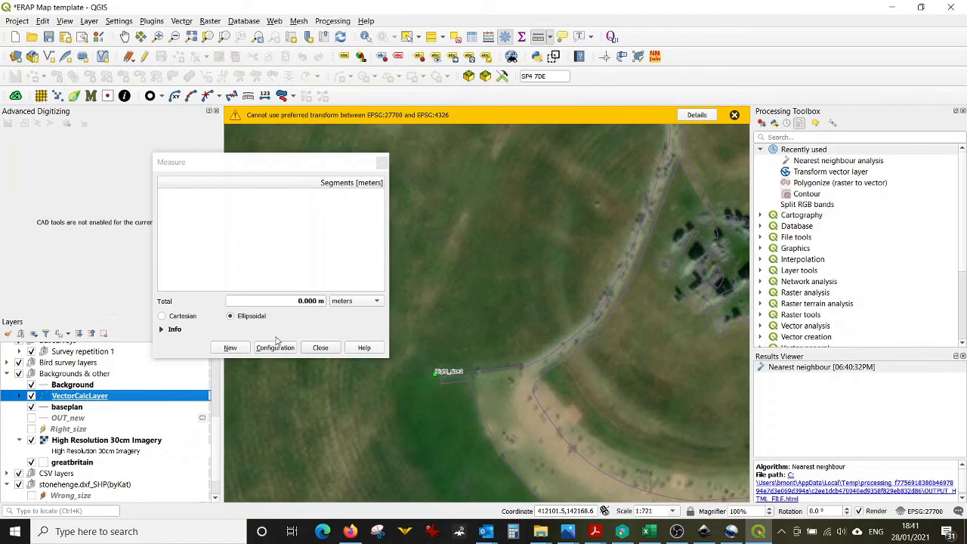
left_click(314, 348)
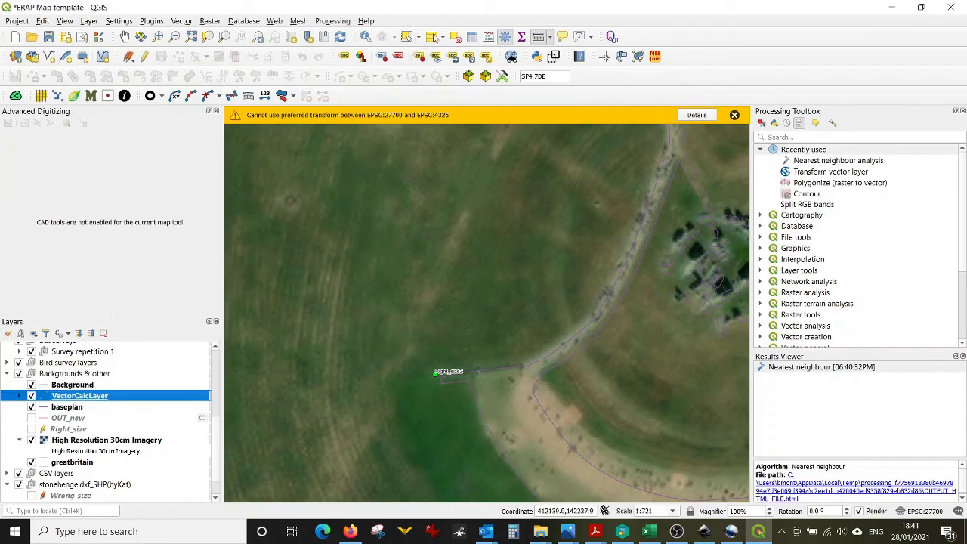
left_click(470, 37)
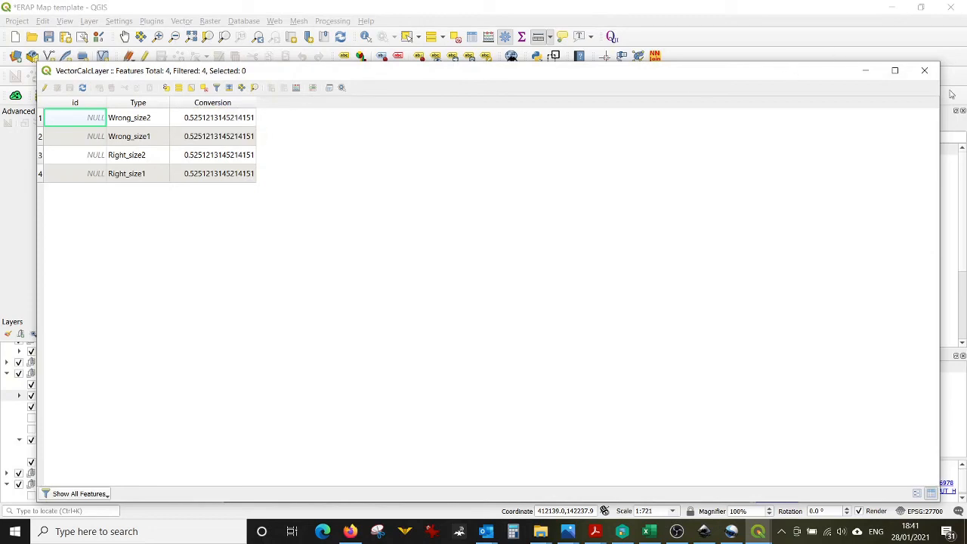
left_click(924, 70)
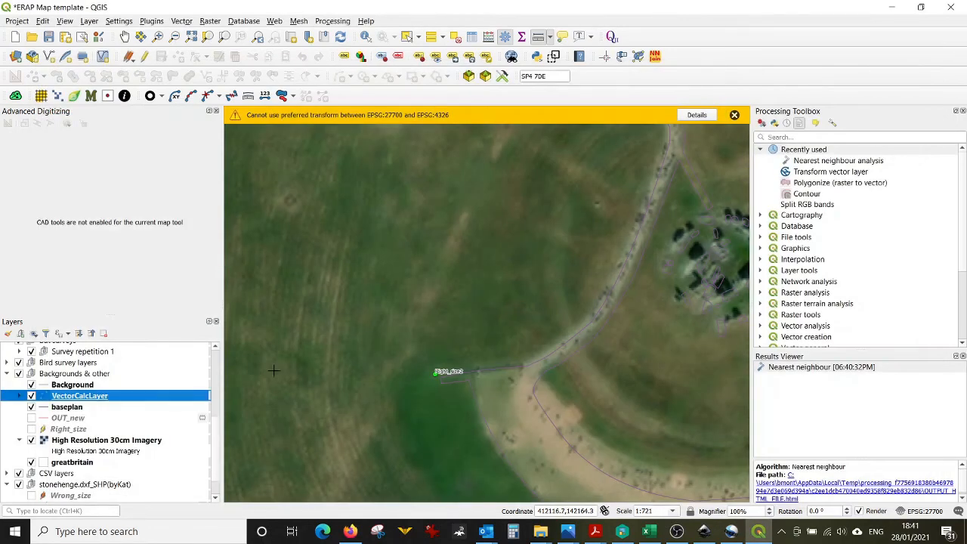
Step: Hide the aerial imagery and inspect the distance-ratio expression behind VectorCalcLayer's Conversion field
left_click(31, 440)
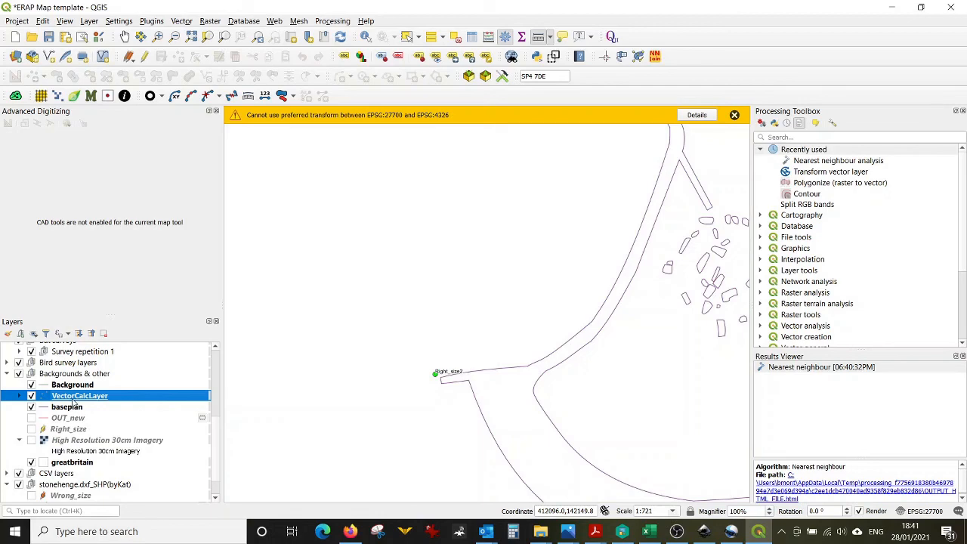
double_click(74, 399)
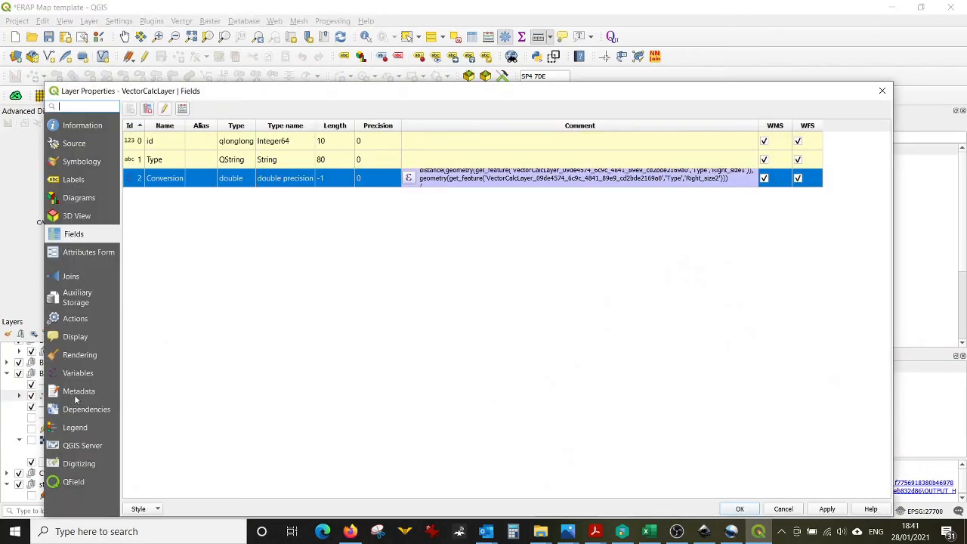
left_click(409, 179)
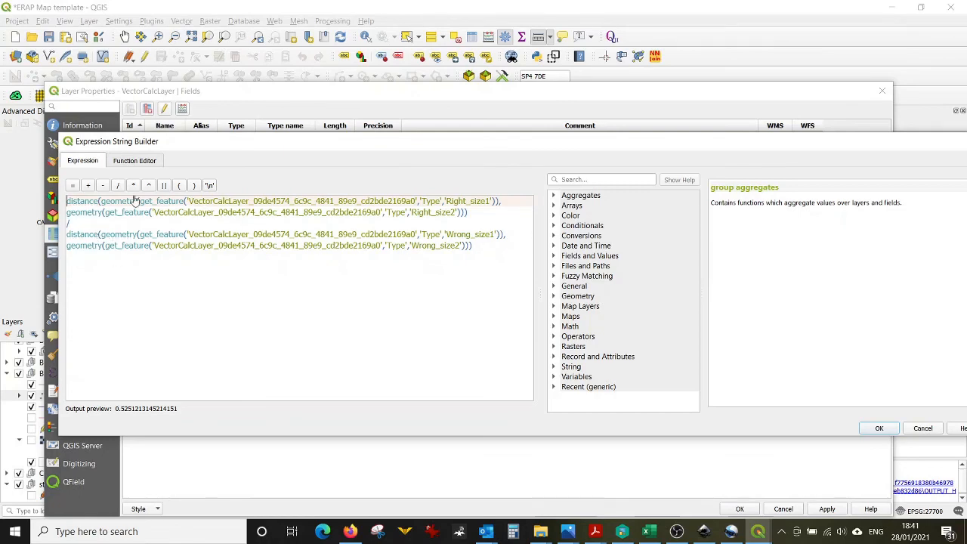
left_click(927, 428)
left_click(783, 509)
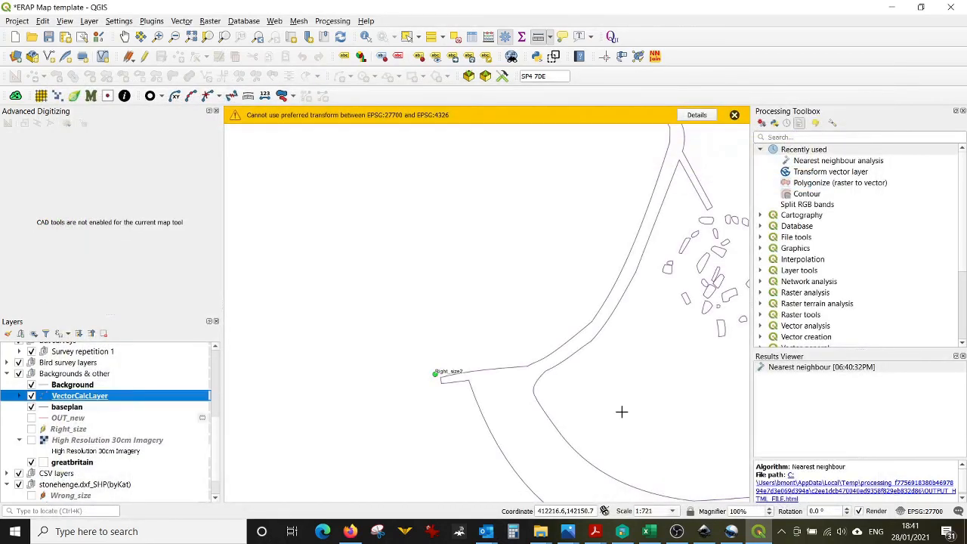